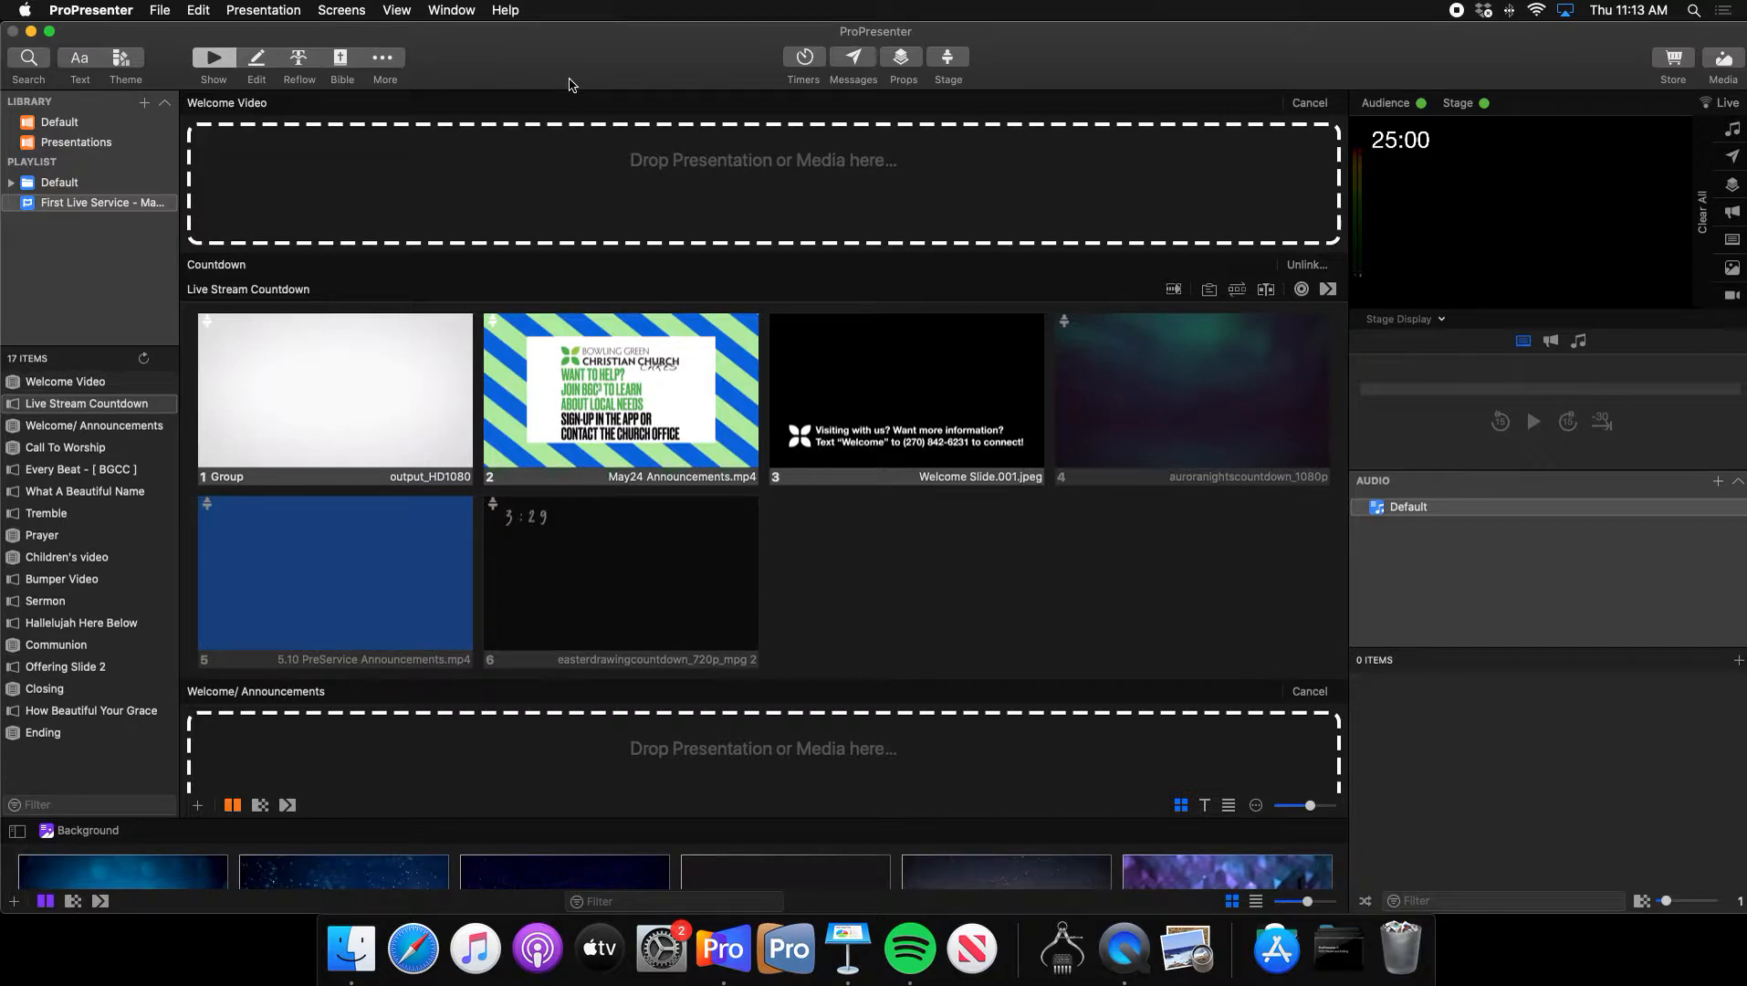
- Open the audience Looks editor and switch the Announcements layer on and back off for the Live screen
click(354, 13)
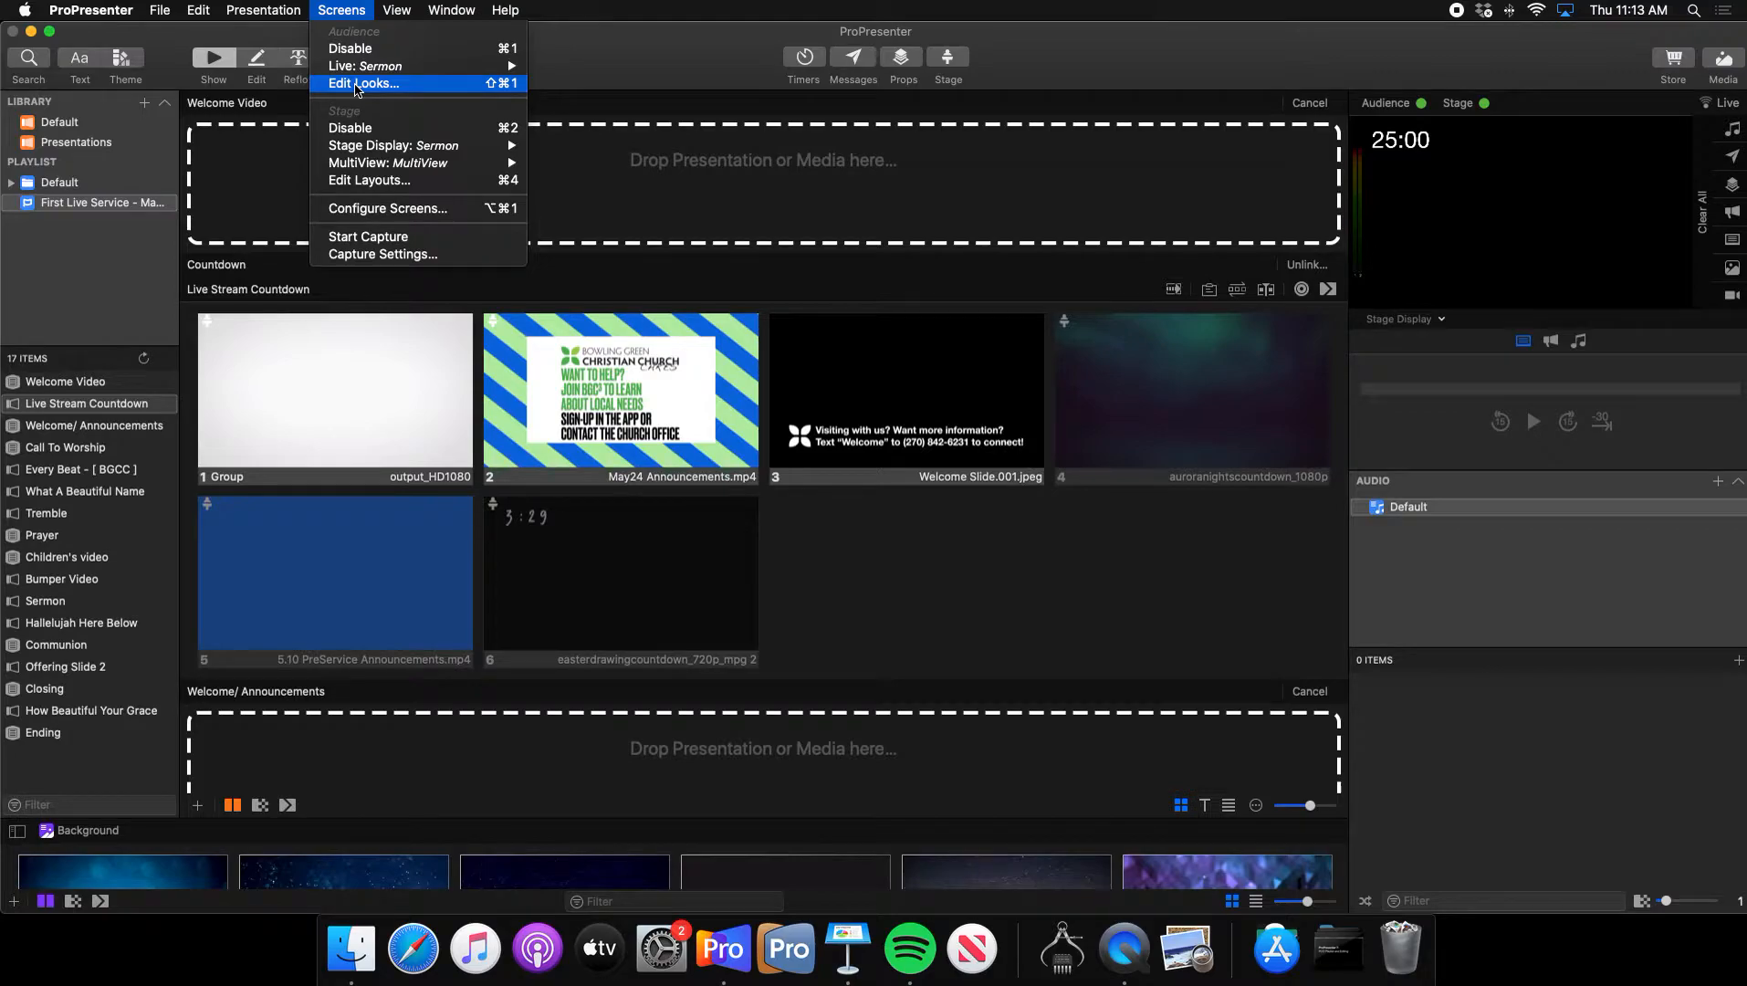
click(356, 84)
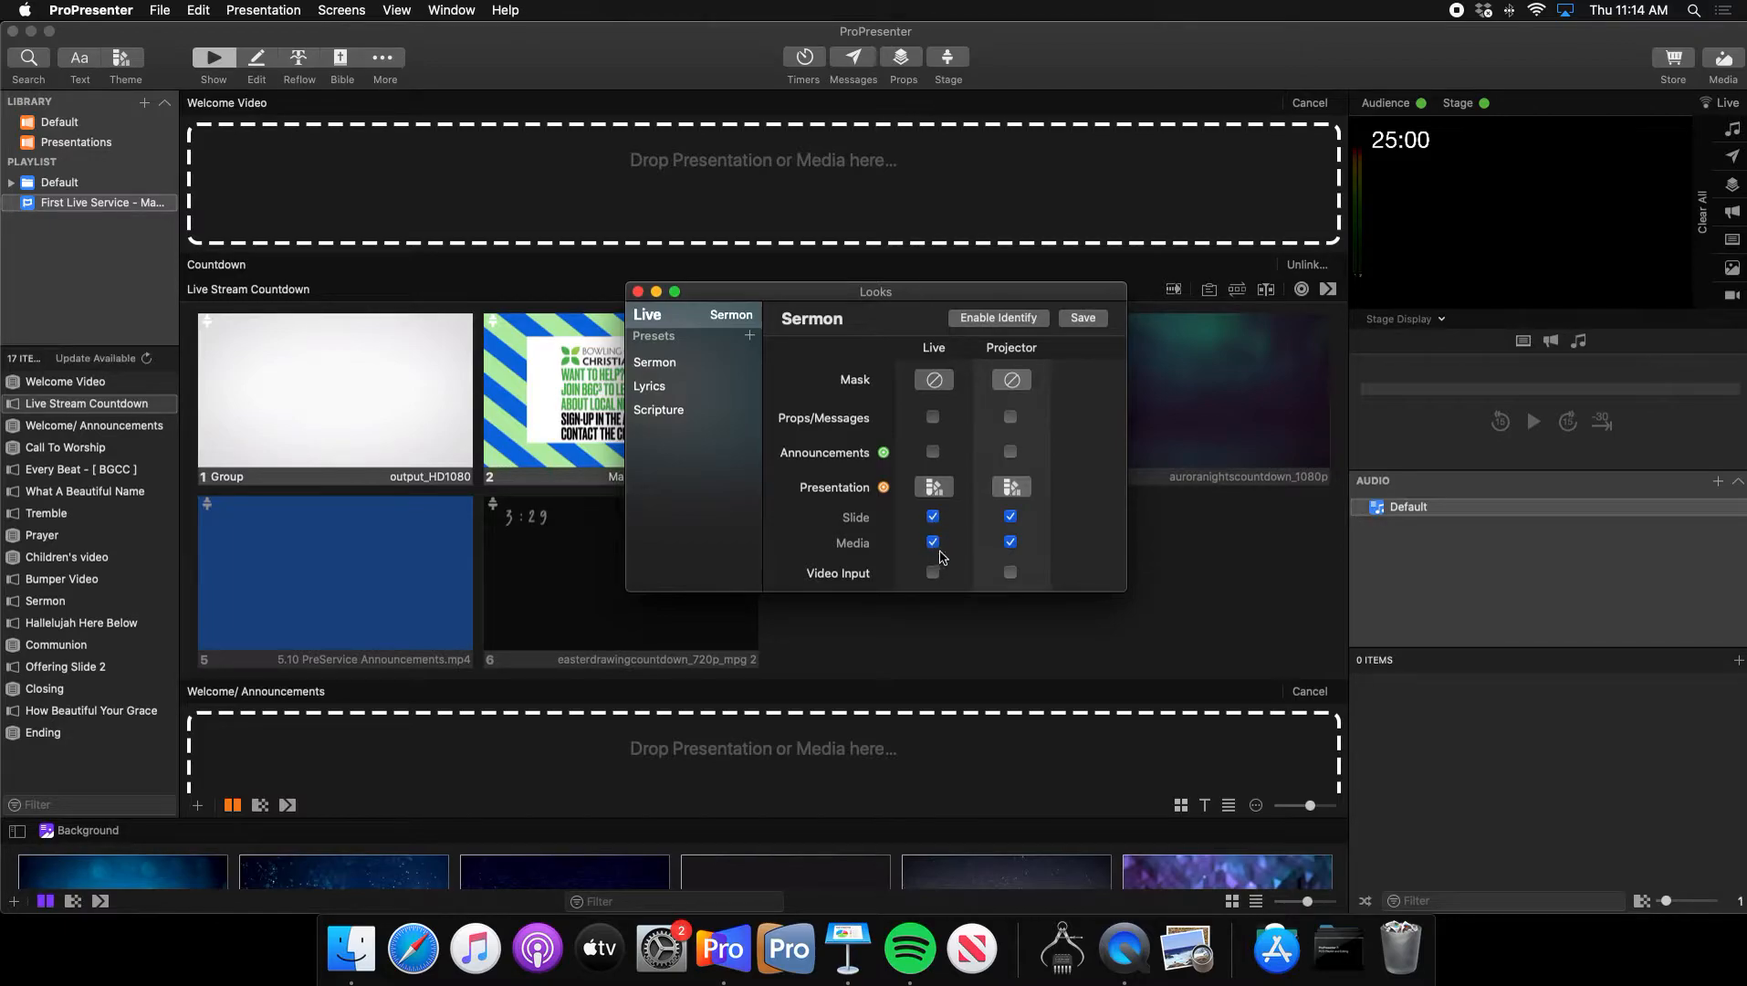
click(932, 452)
click(933, 451)
- Examine which presentation theme templates the live Sermon look assigns to the Live and Projector screens
click(1027, 494)
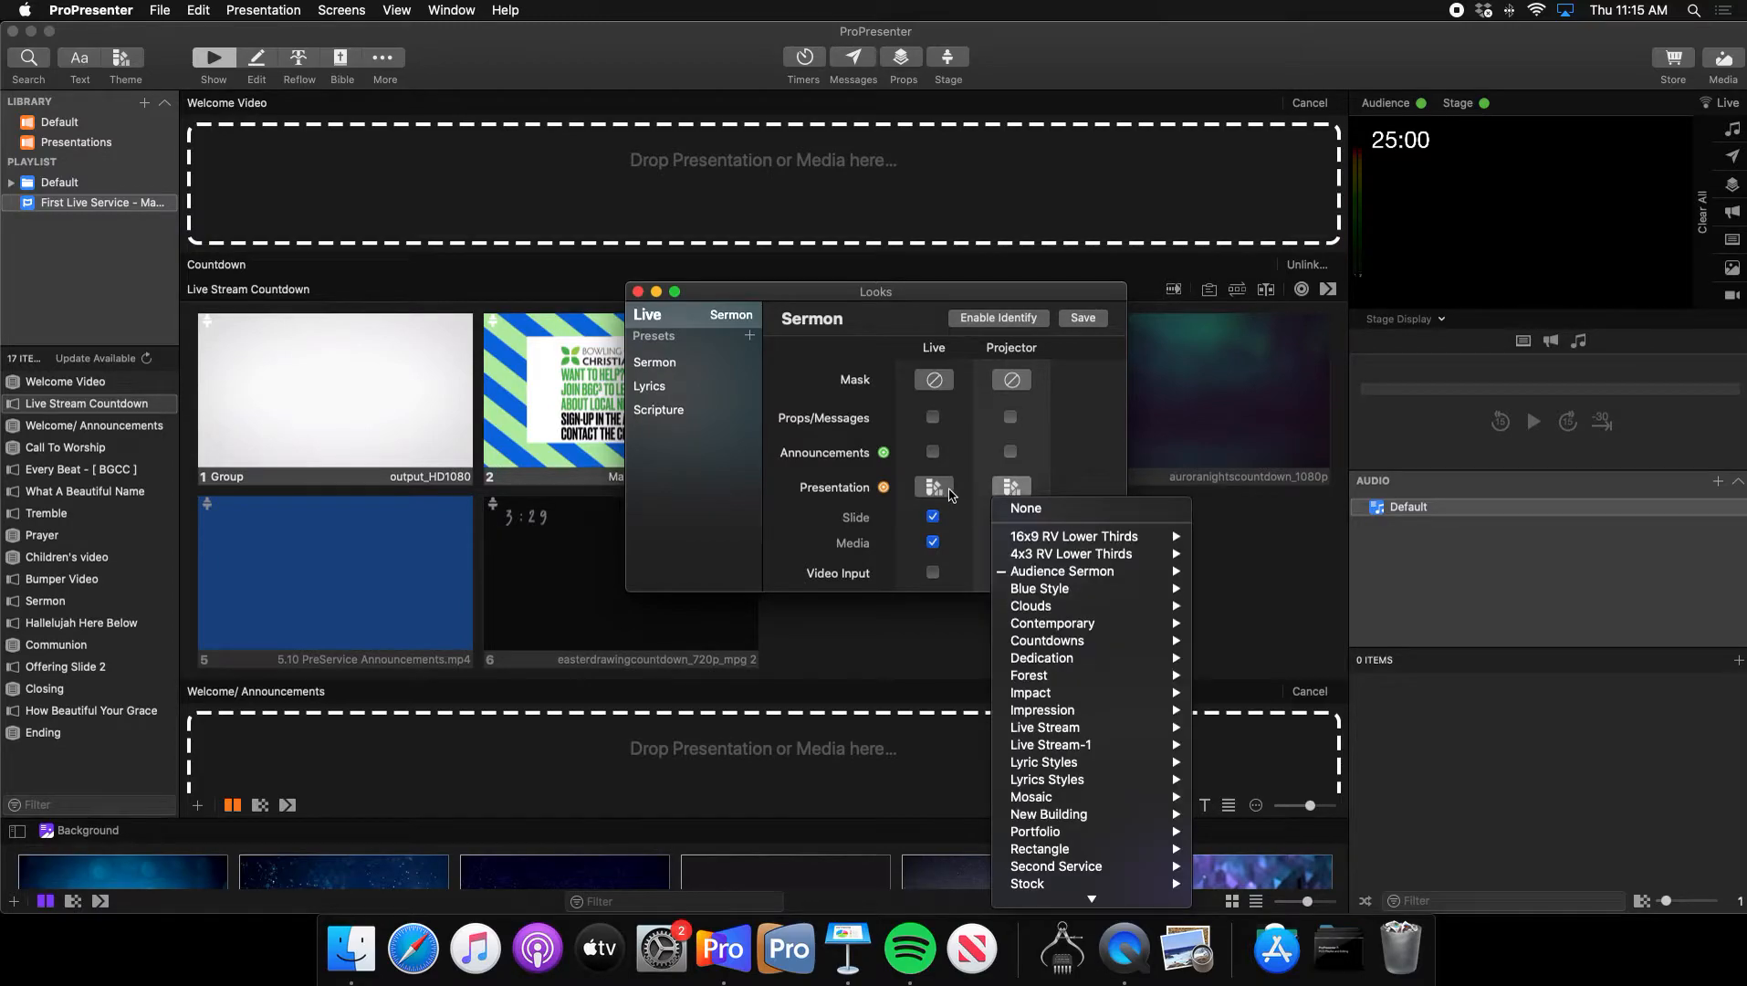
click(799, 516)
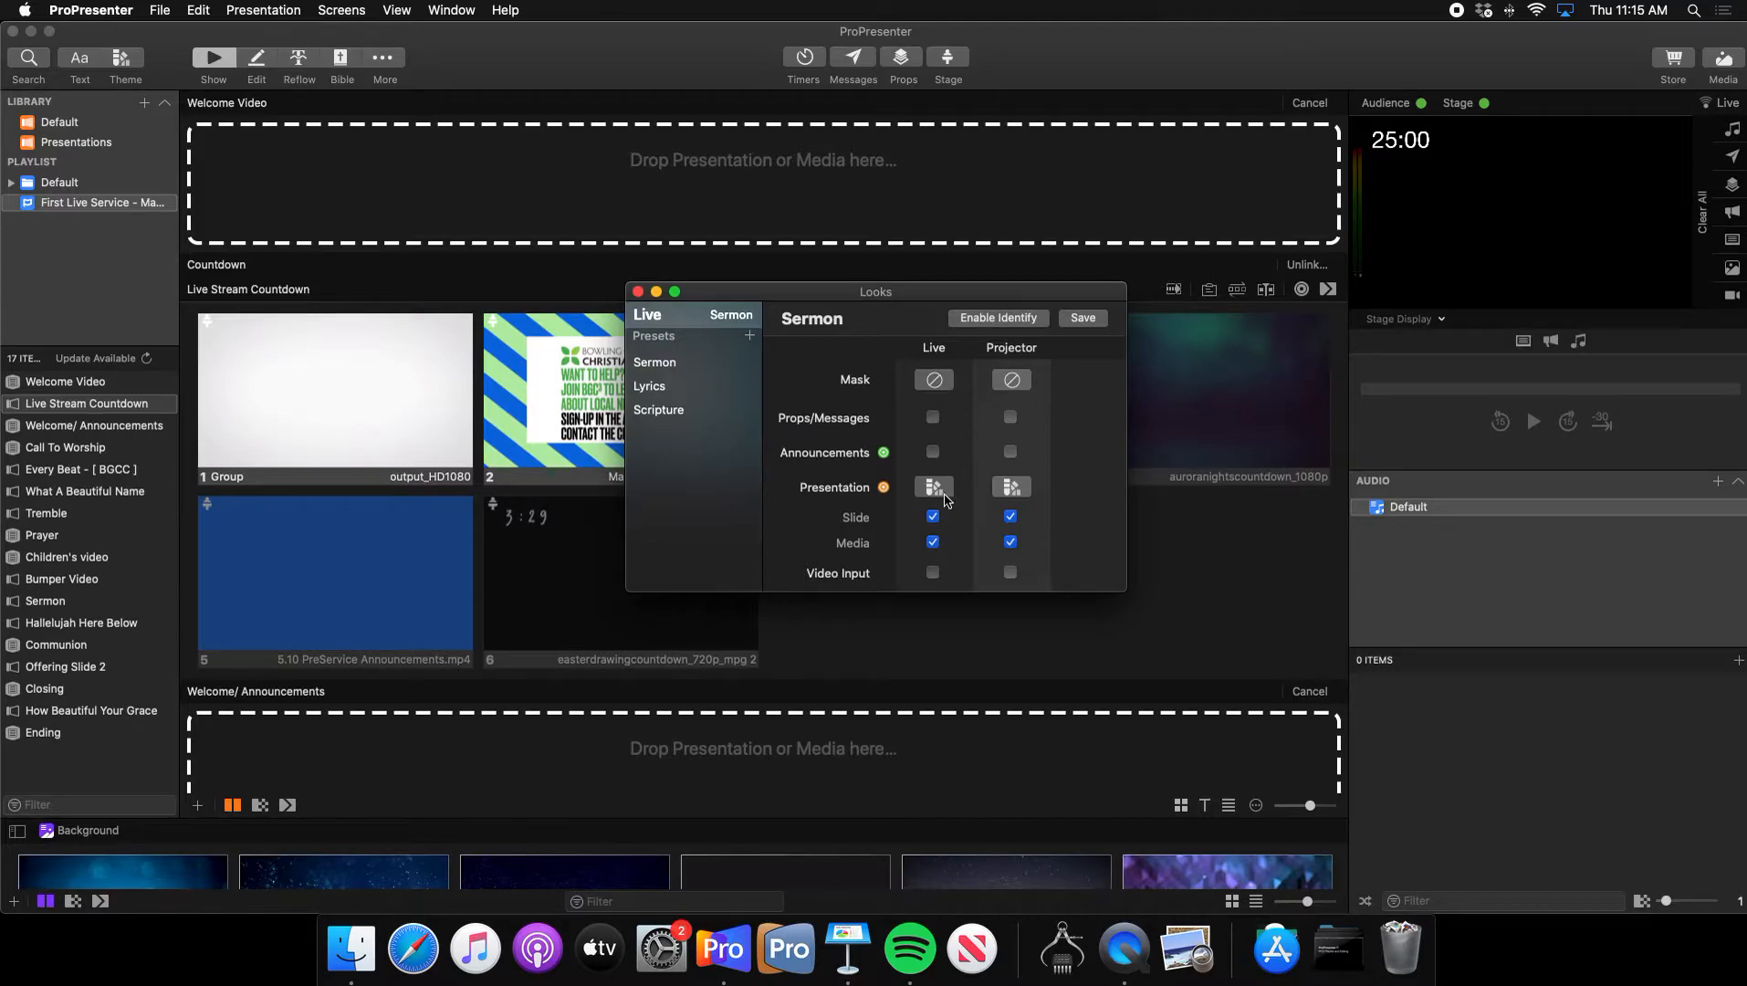
click(935, 488)
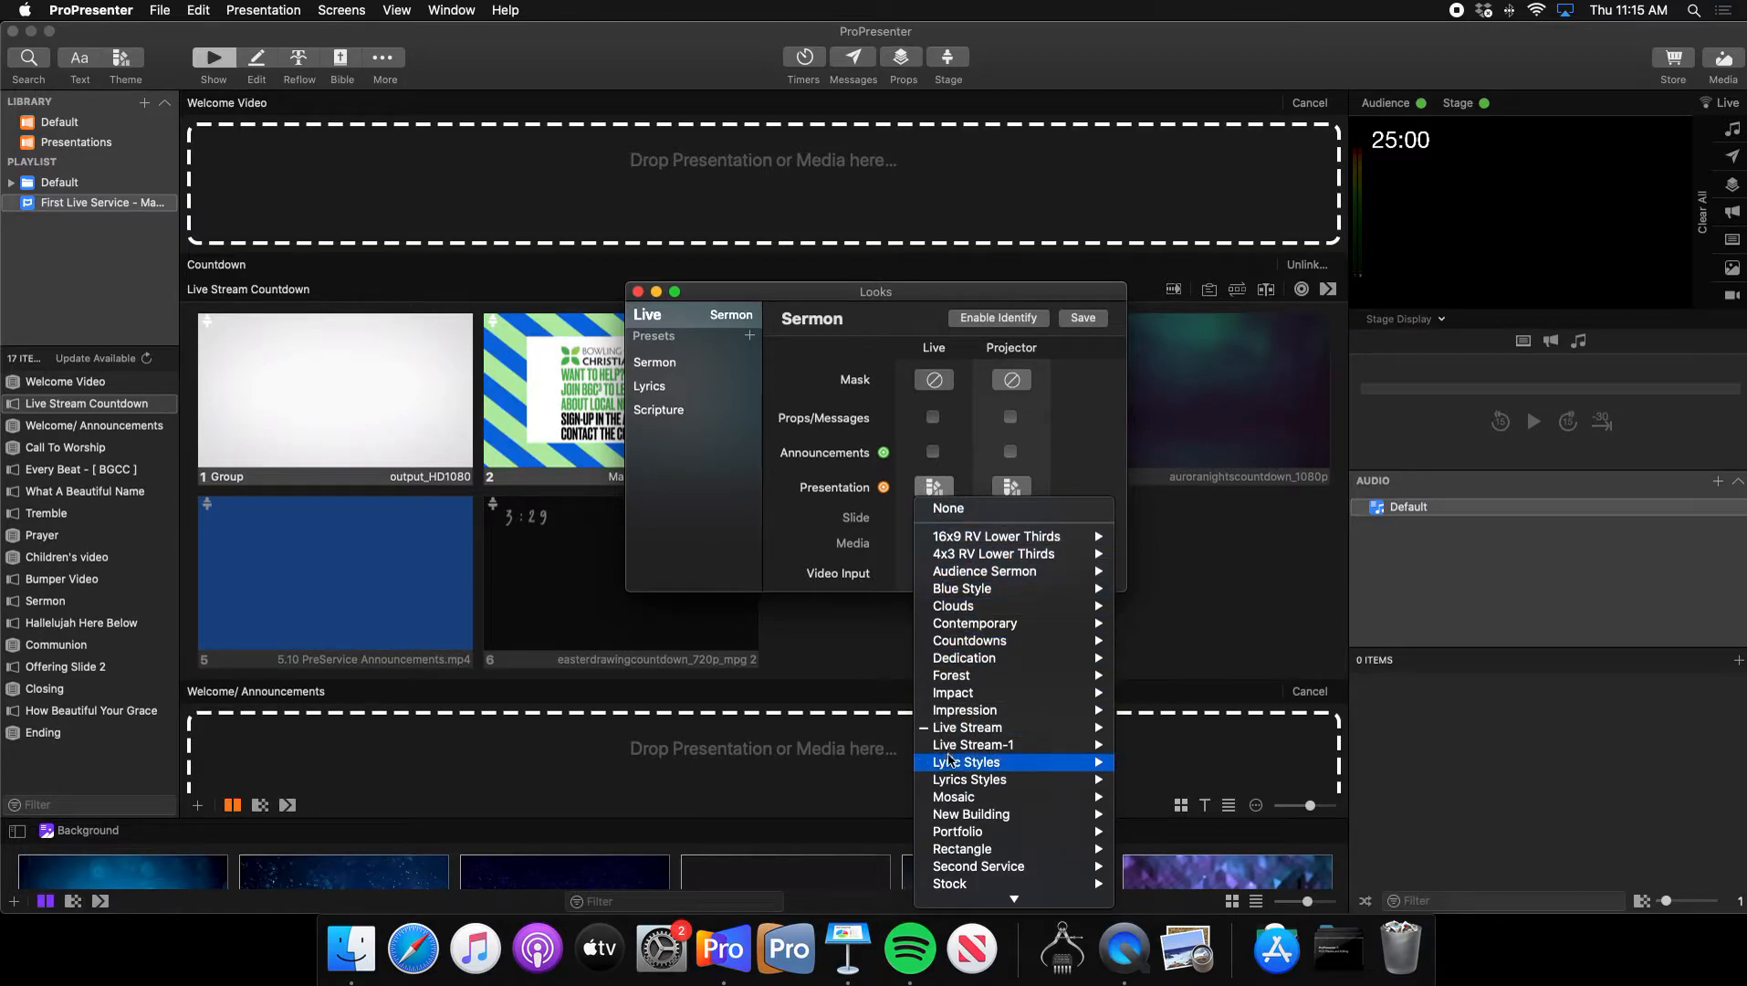
mouse_move(990, 718)
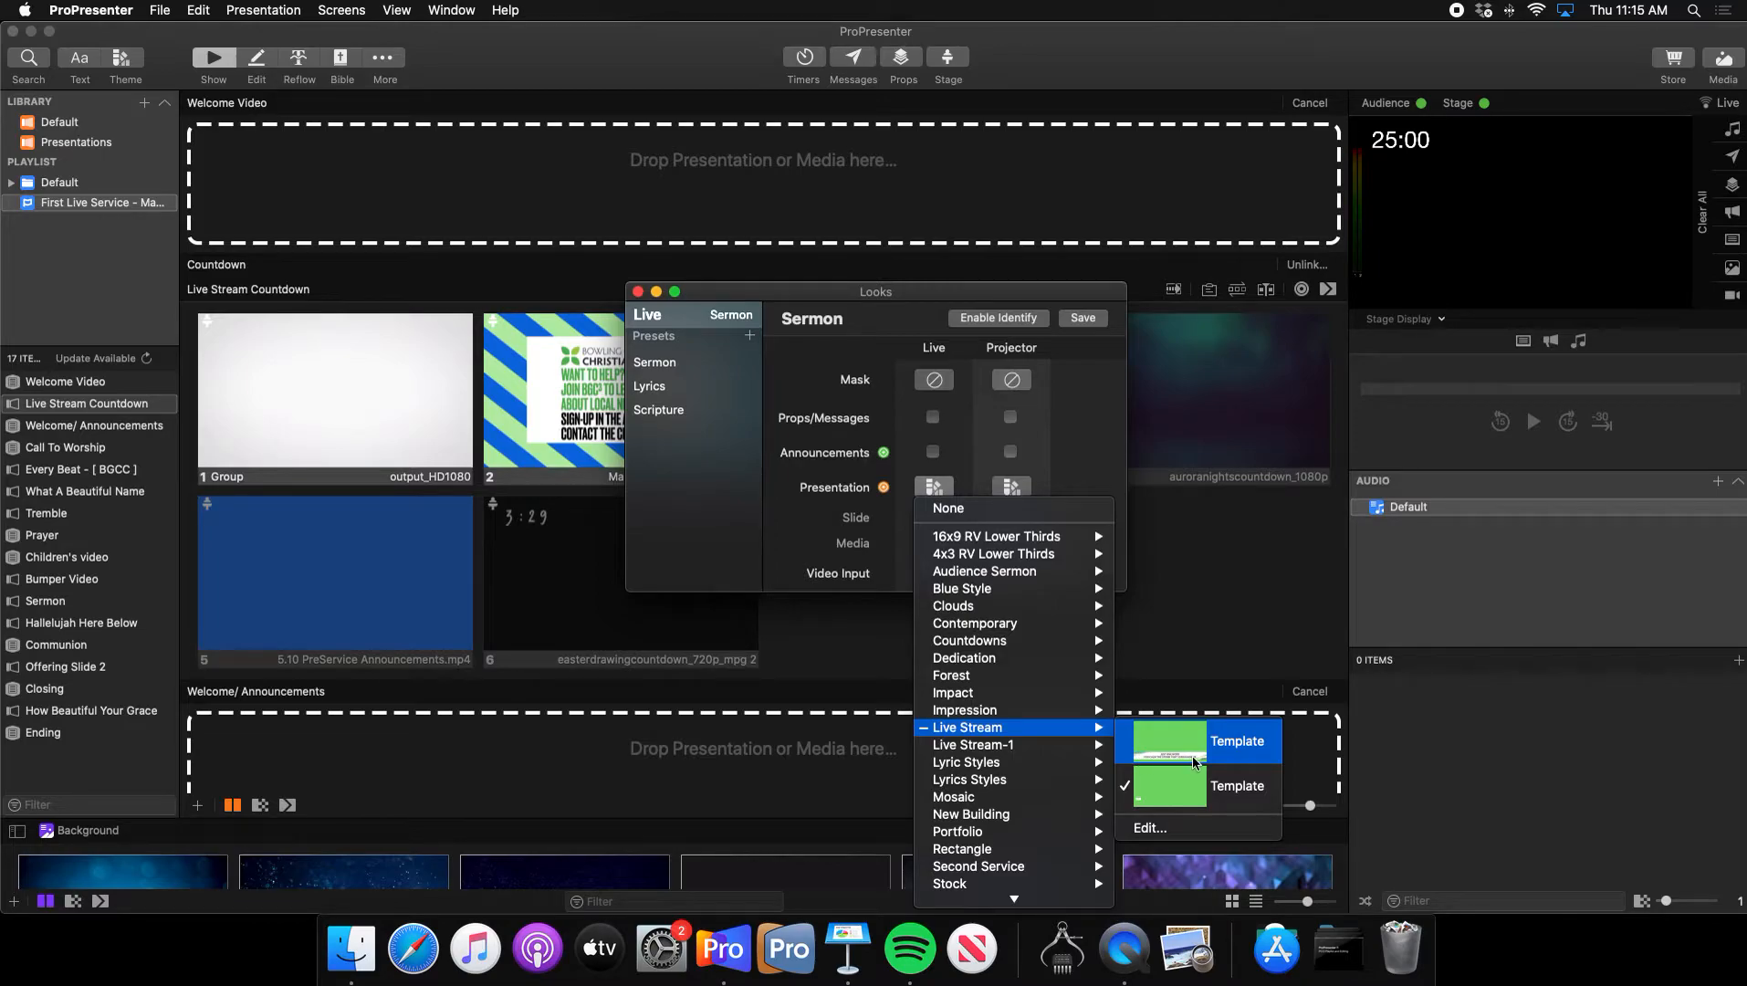
click(950, 488)
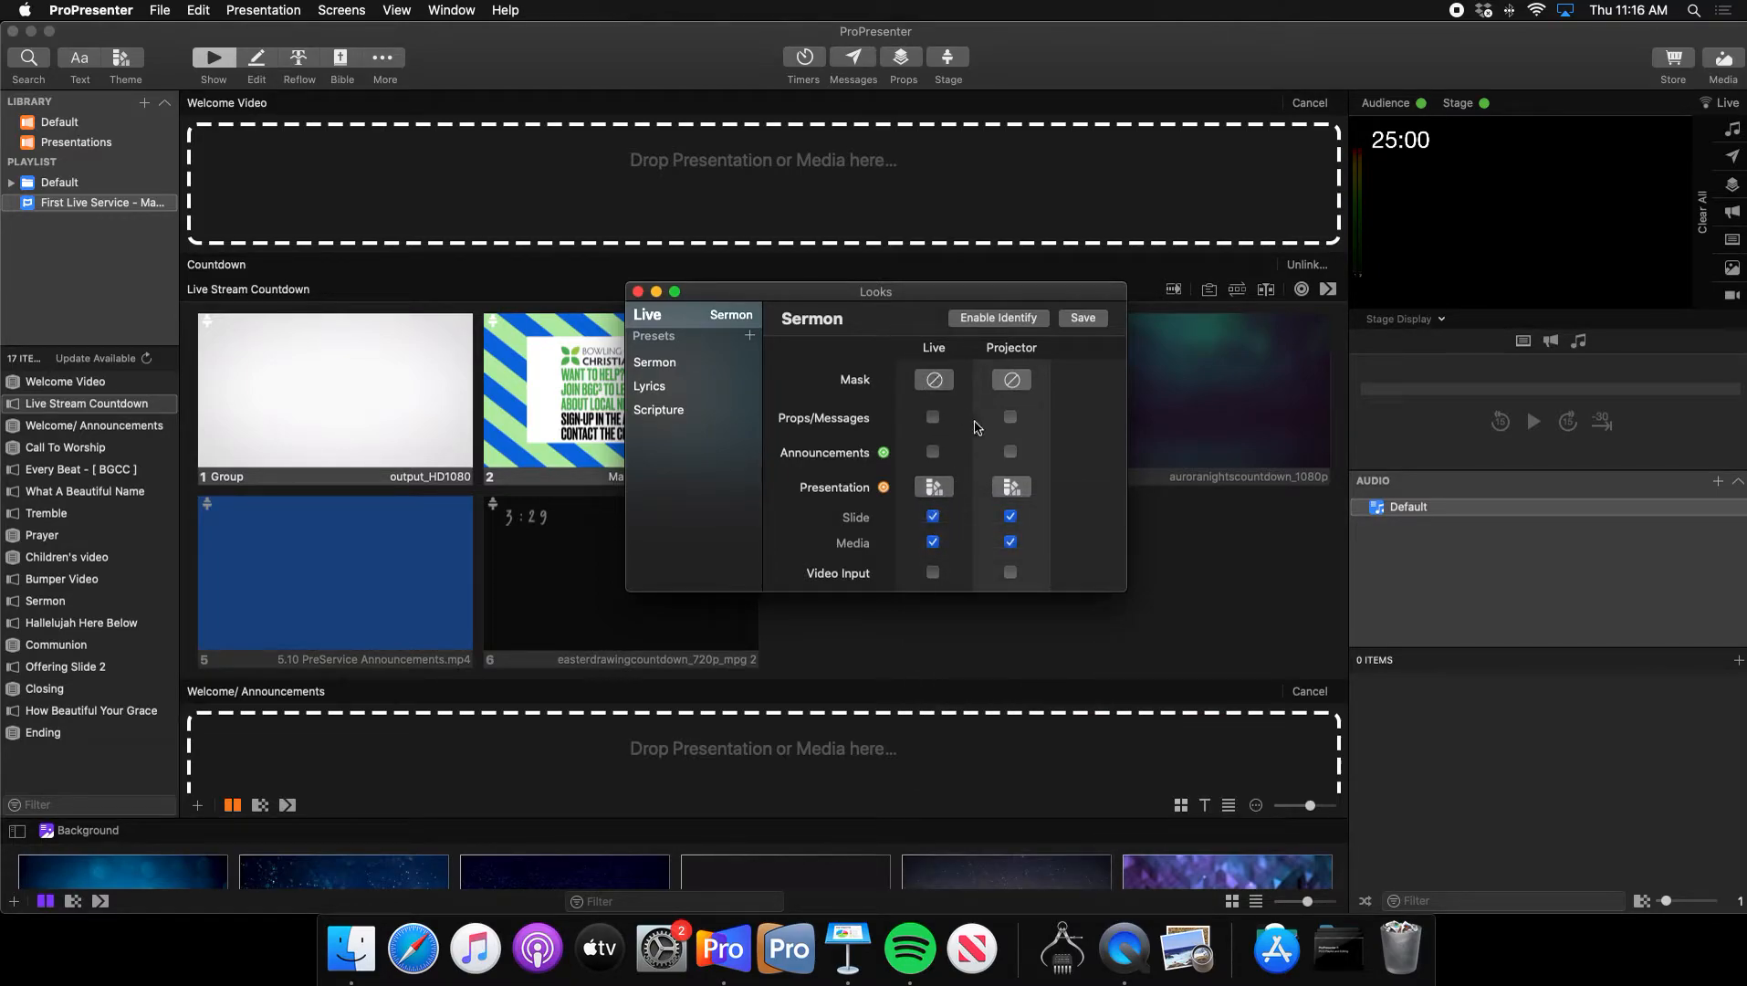
click(1013, 487)
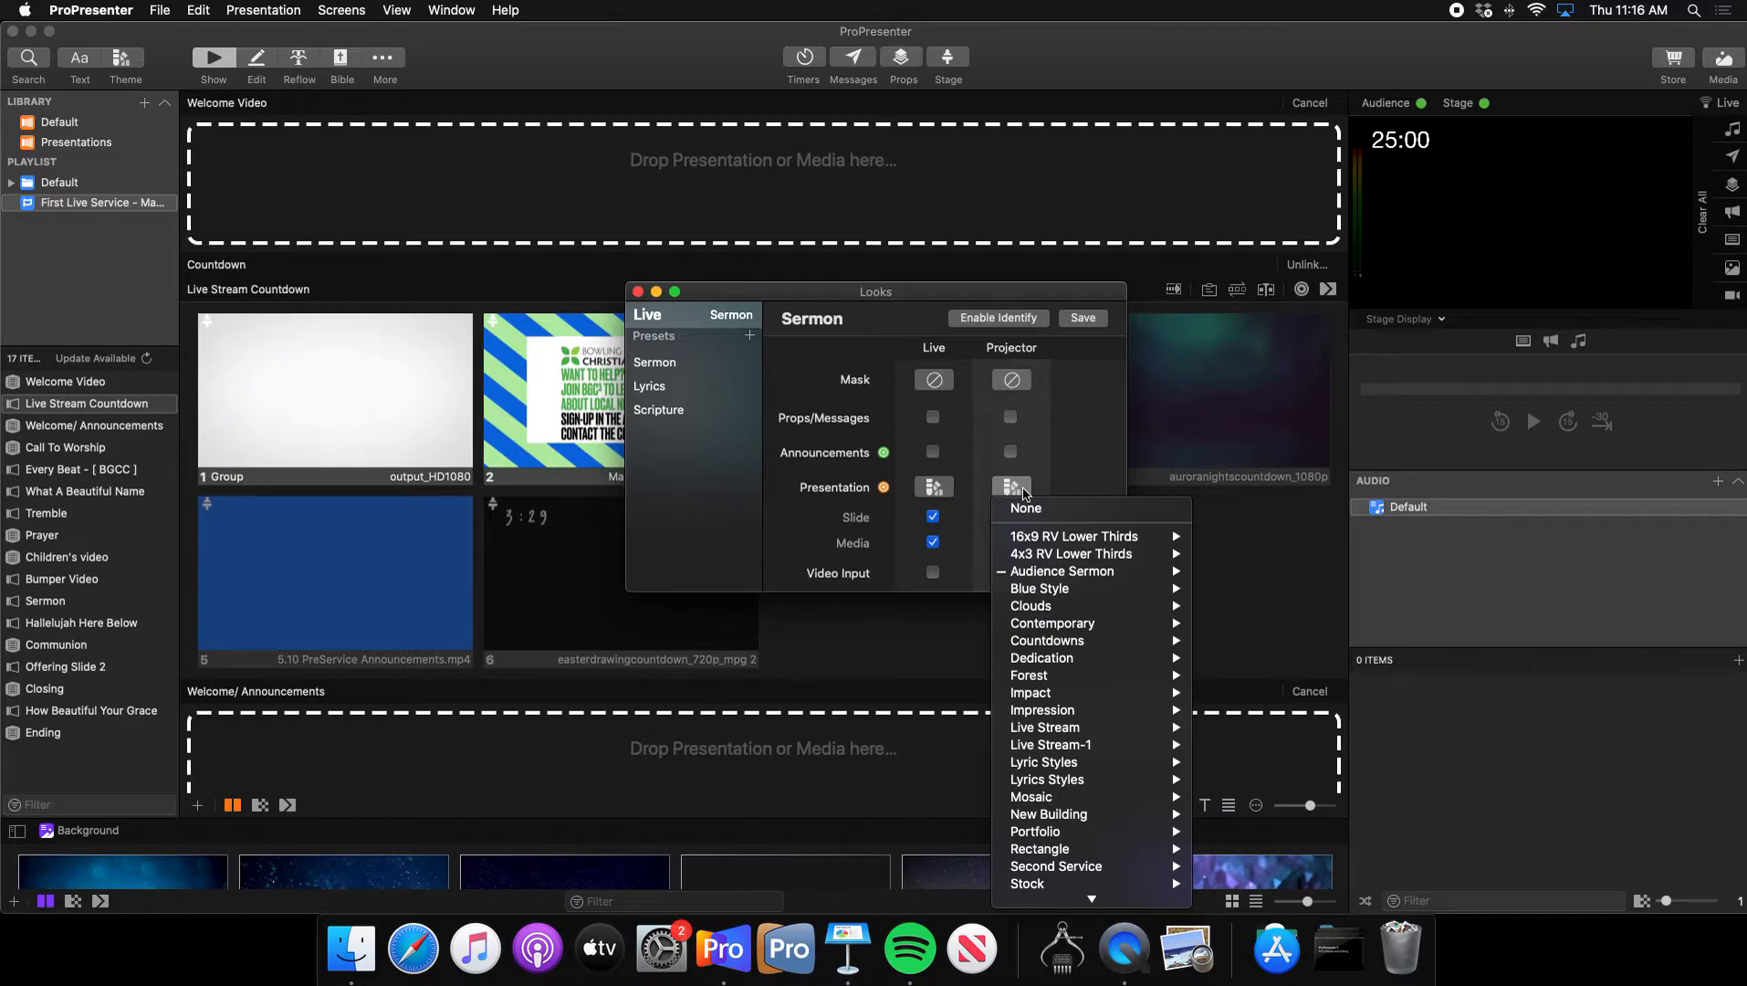
mouse_move(1059, 574)
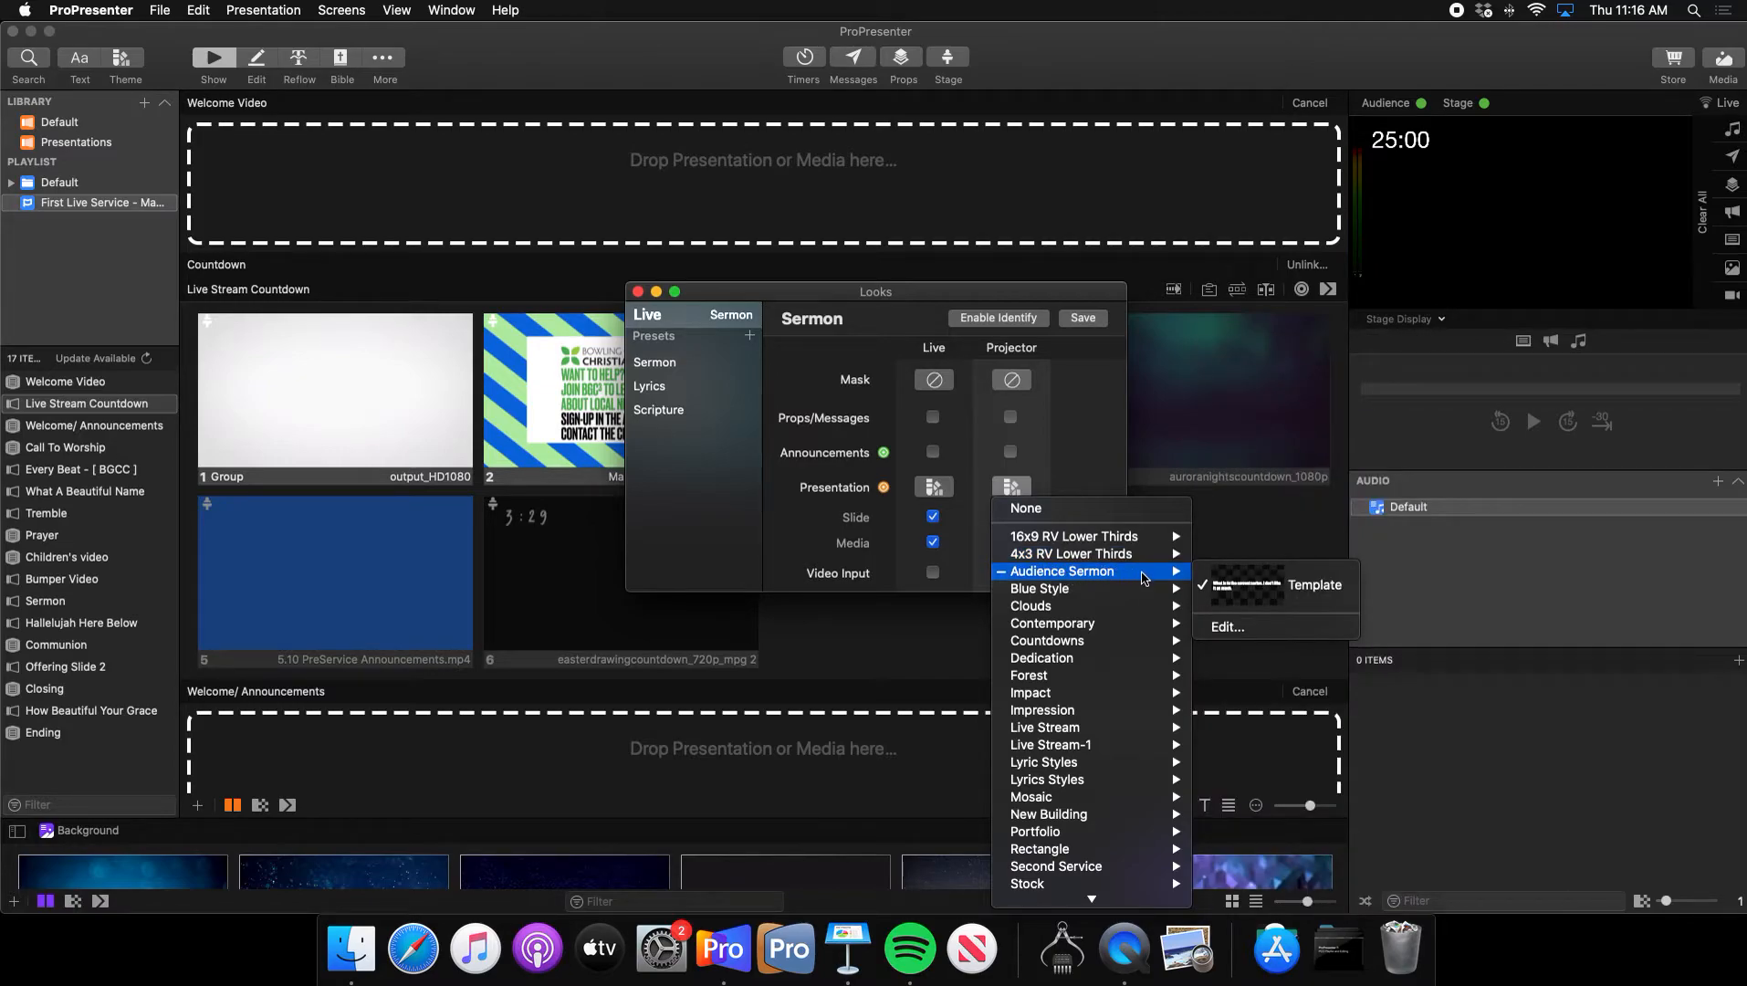
click(1078, 466)
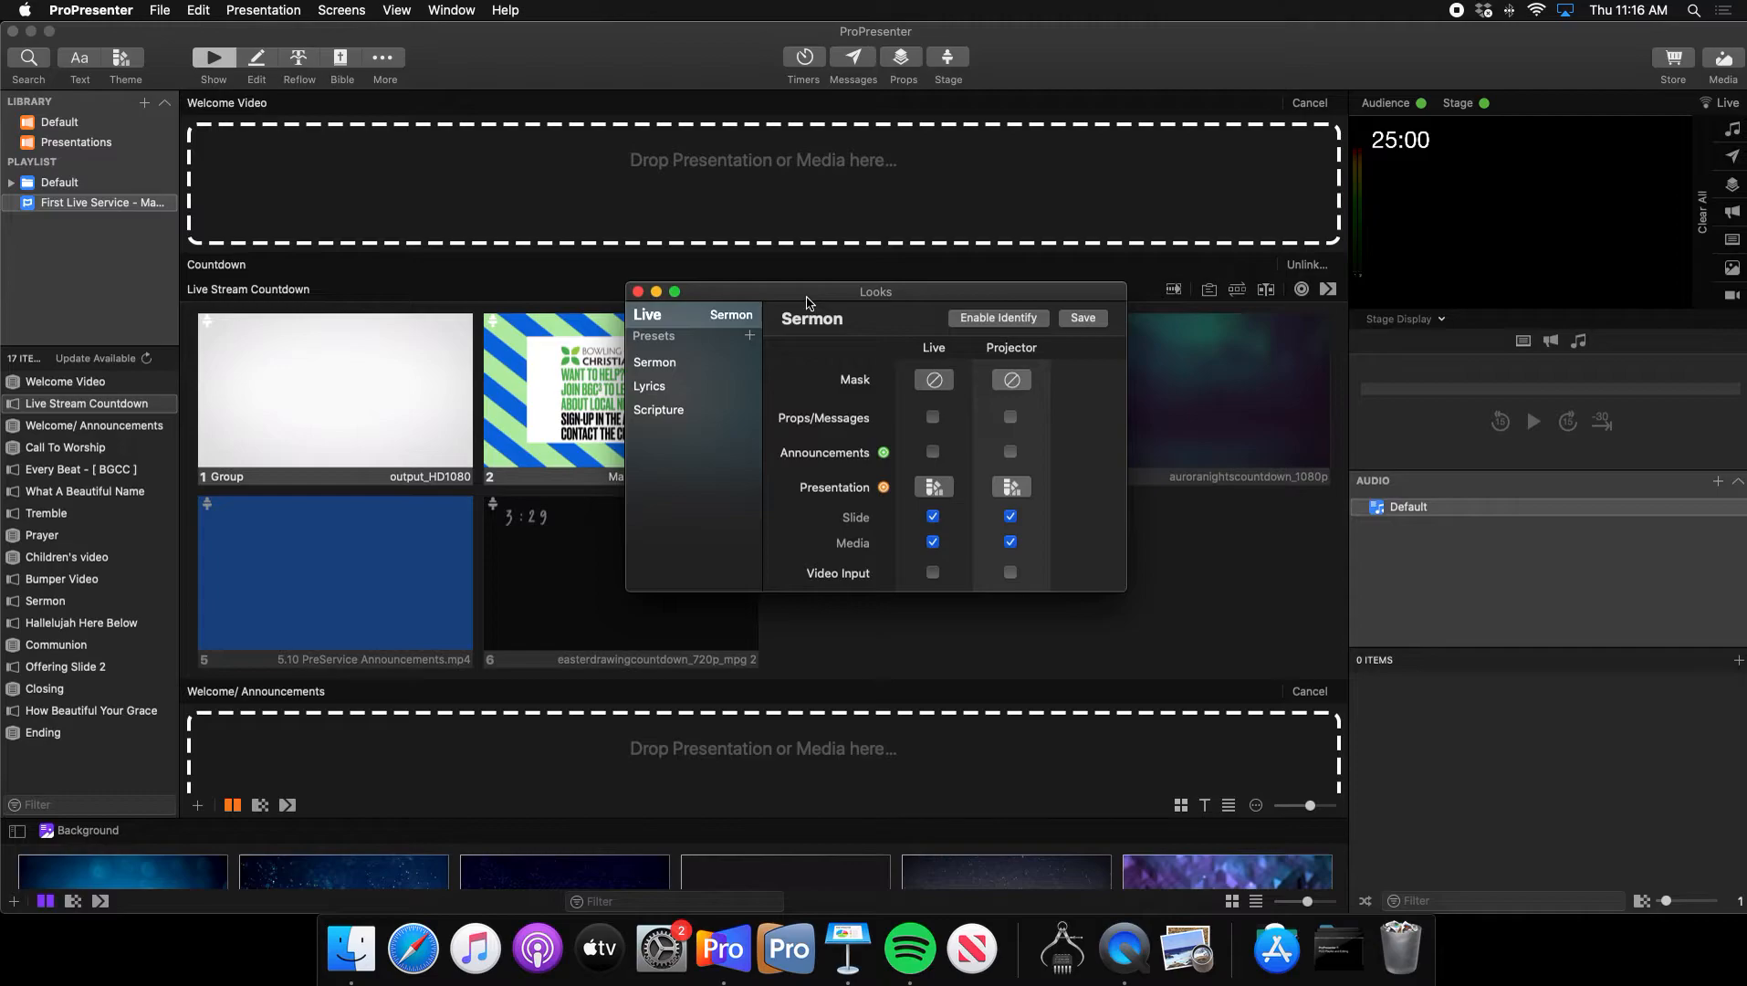
- Look through the Sermon, Lyrics and Scripture presets and check the Sermon preset's presentation themes for the Live and Projector screens
click(700, 365)
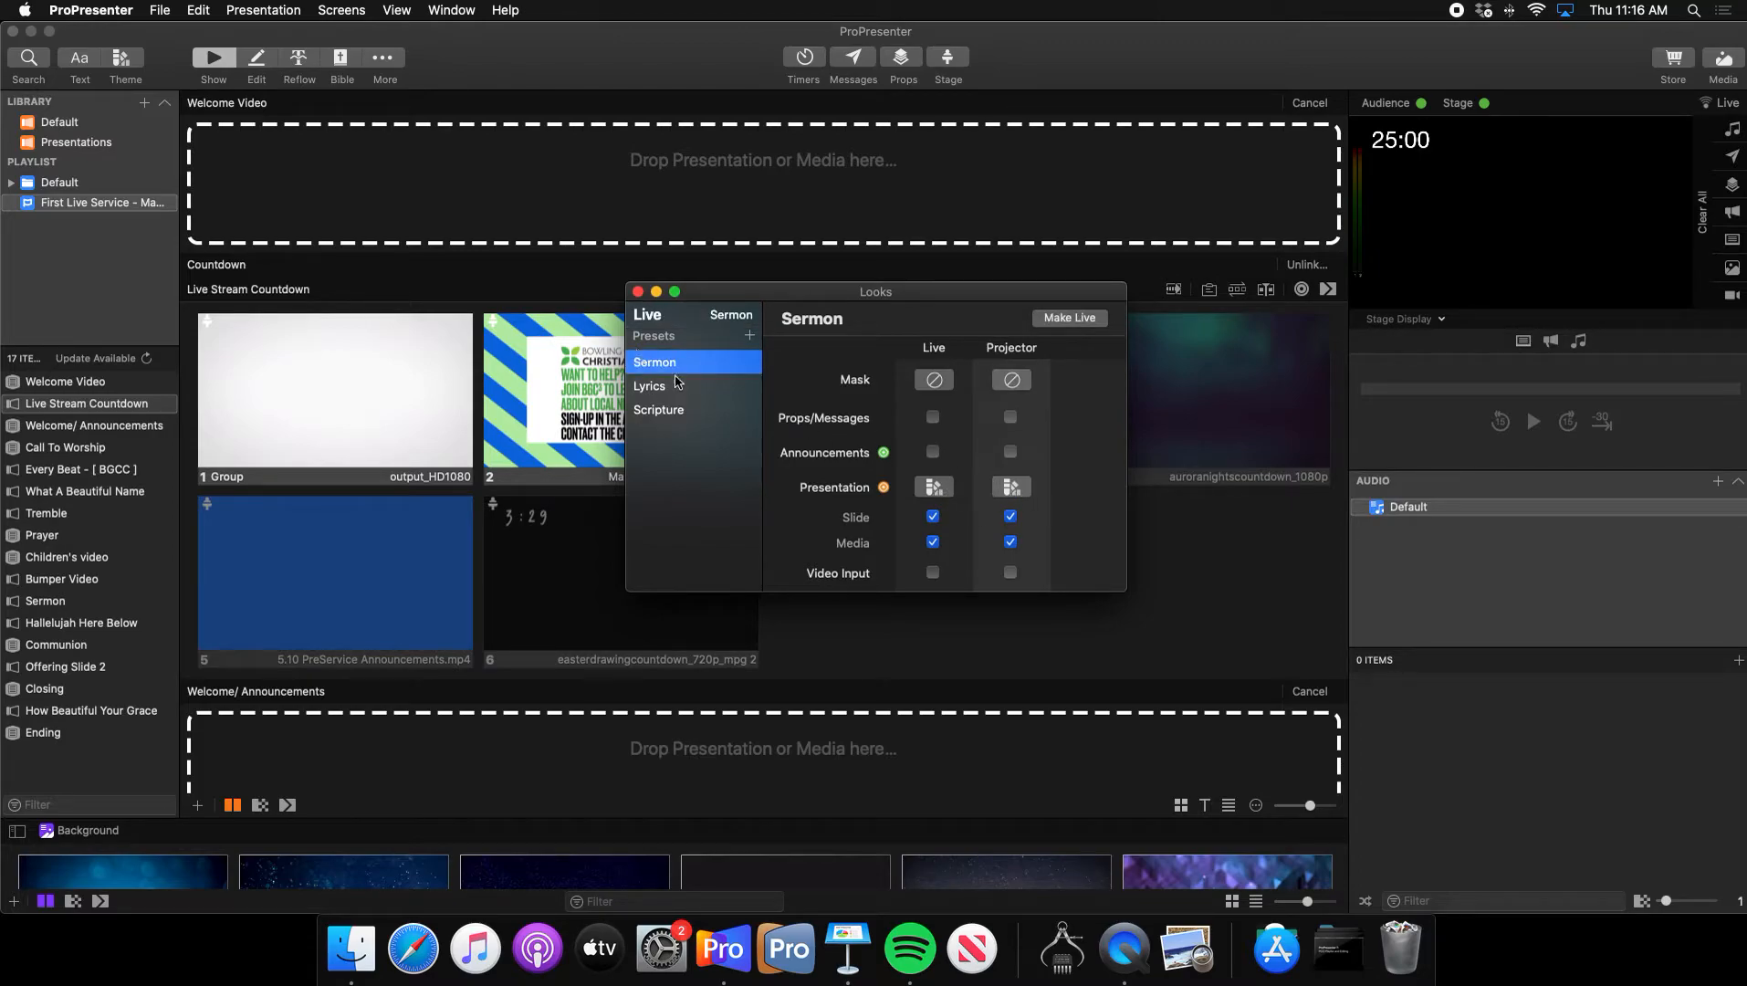
click(693, 387)
click(696, 412)
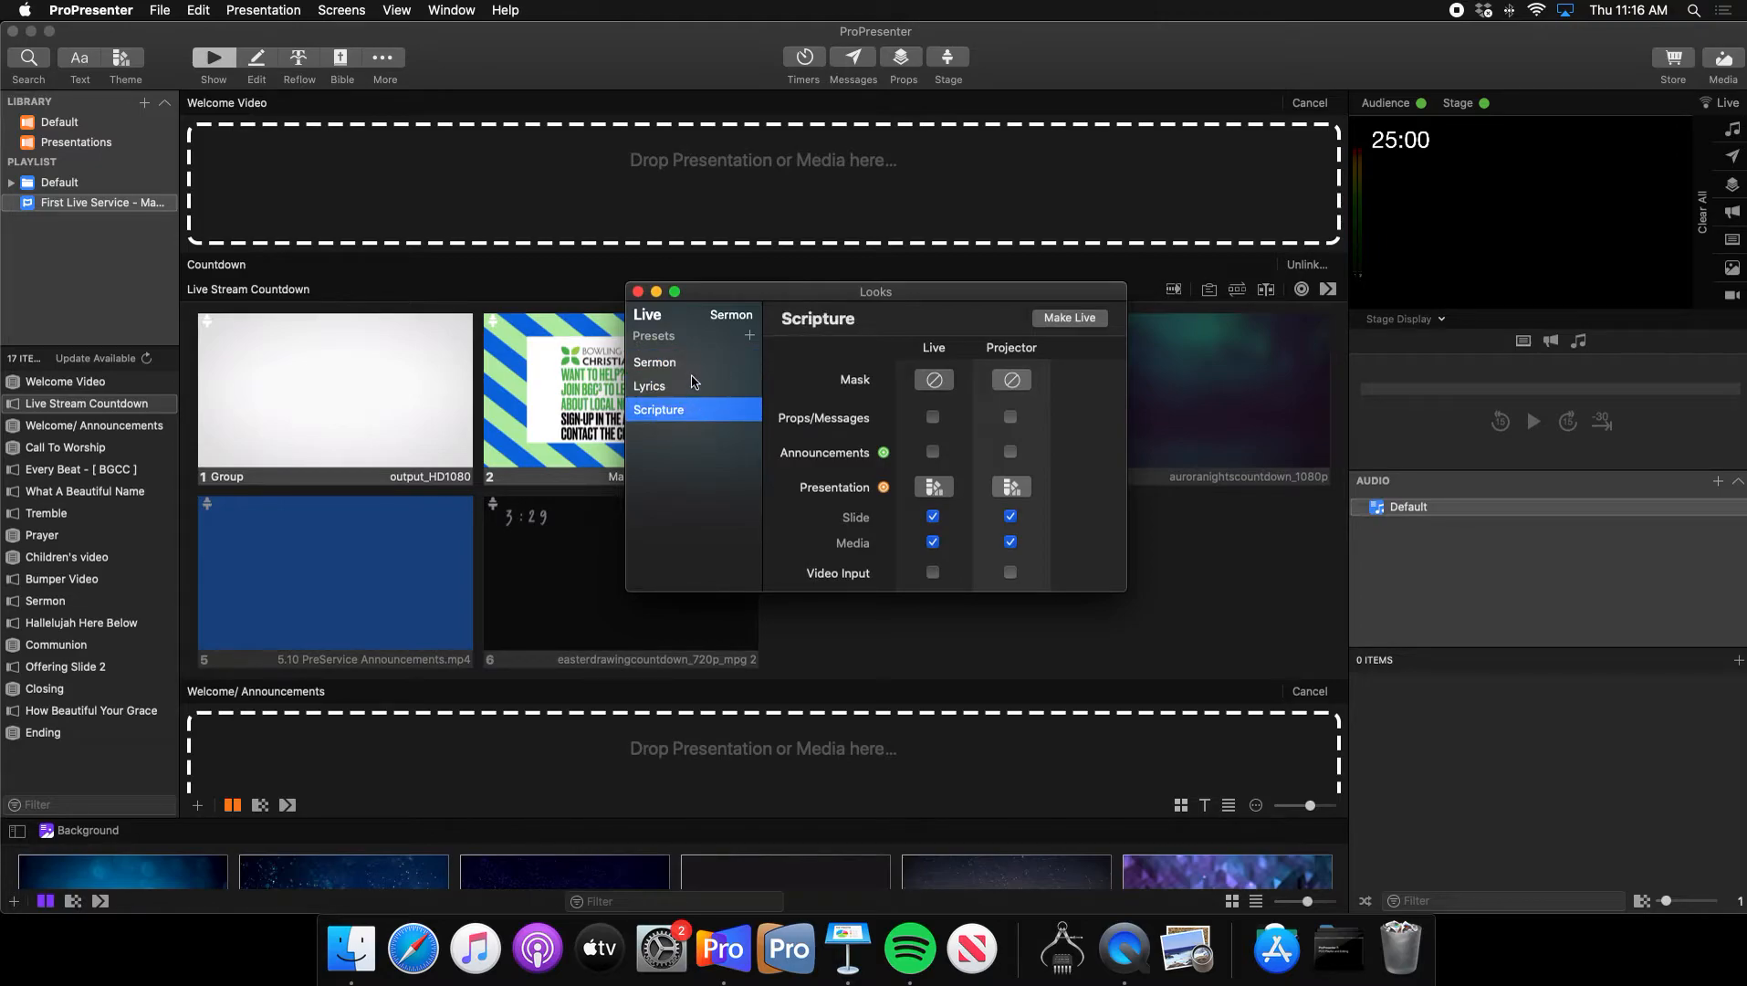
click(692, 365)
click(948, 491)
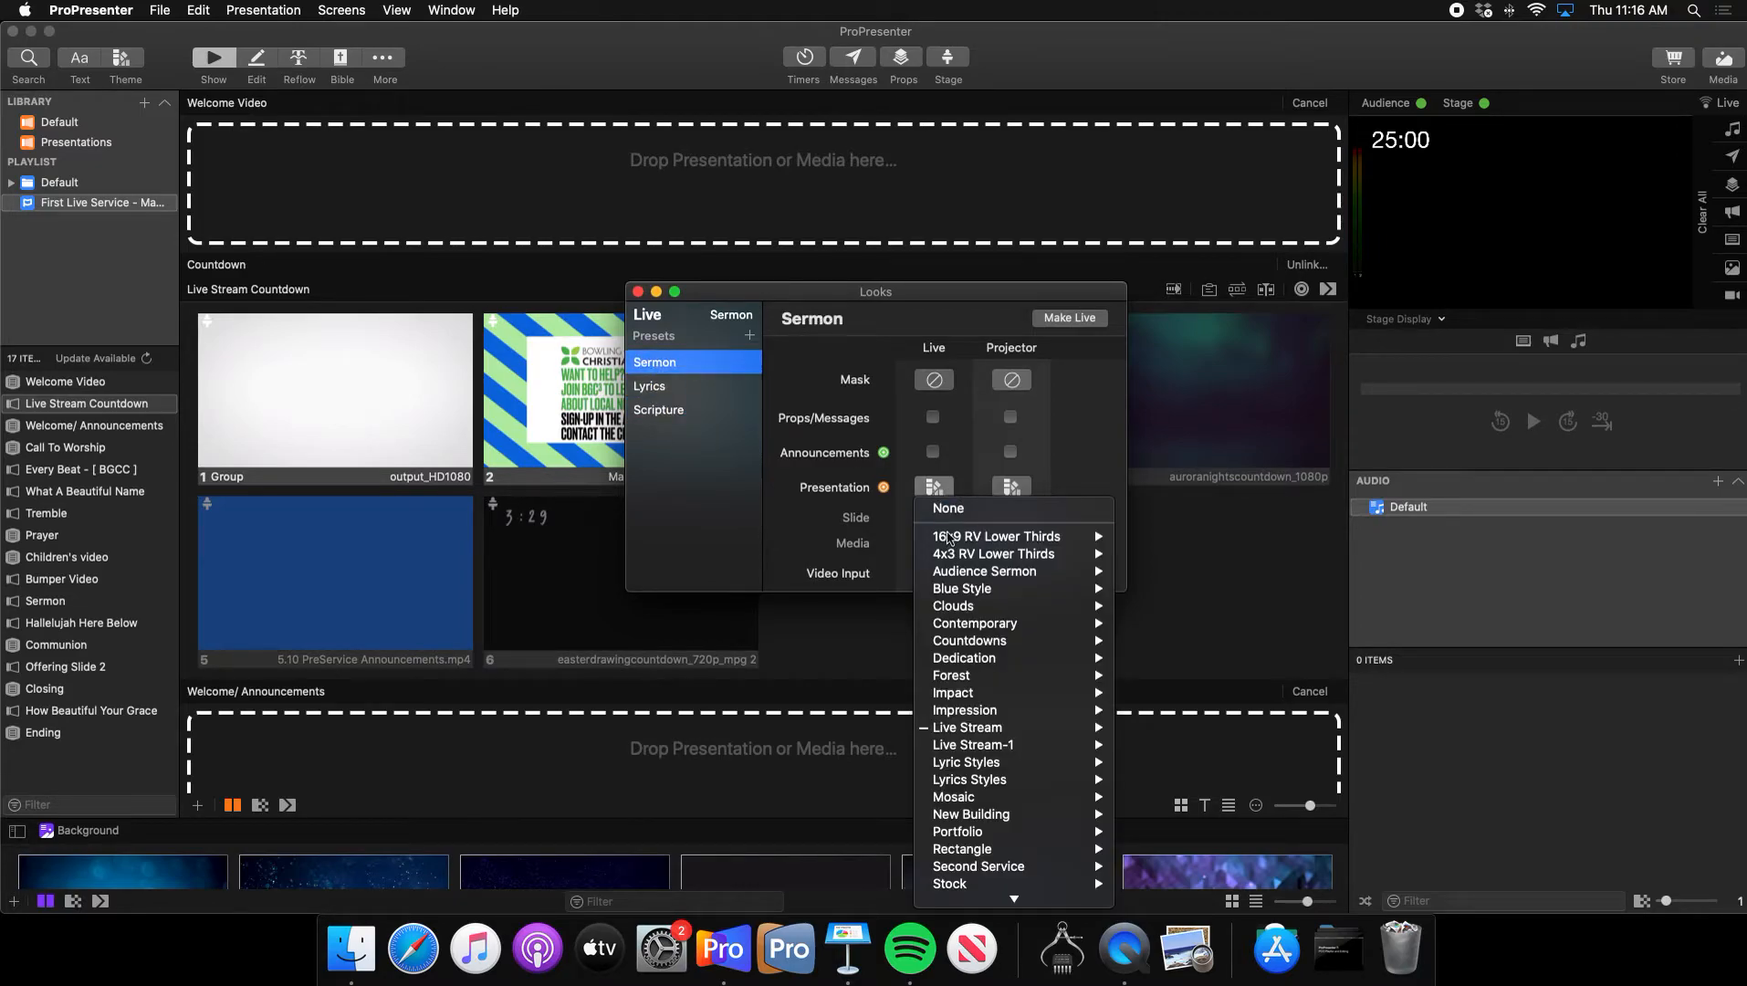
click(1084, 475)
click(1011, 487)
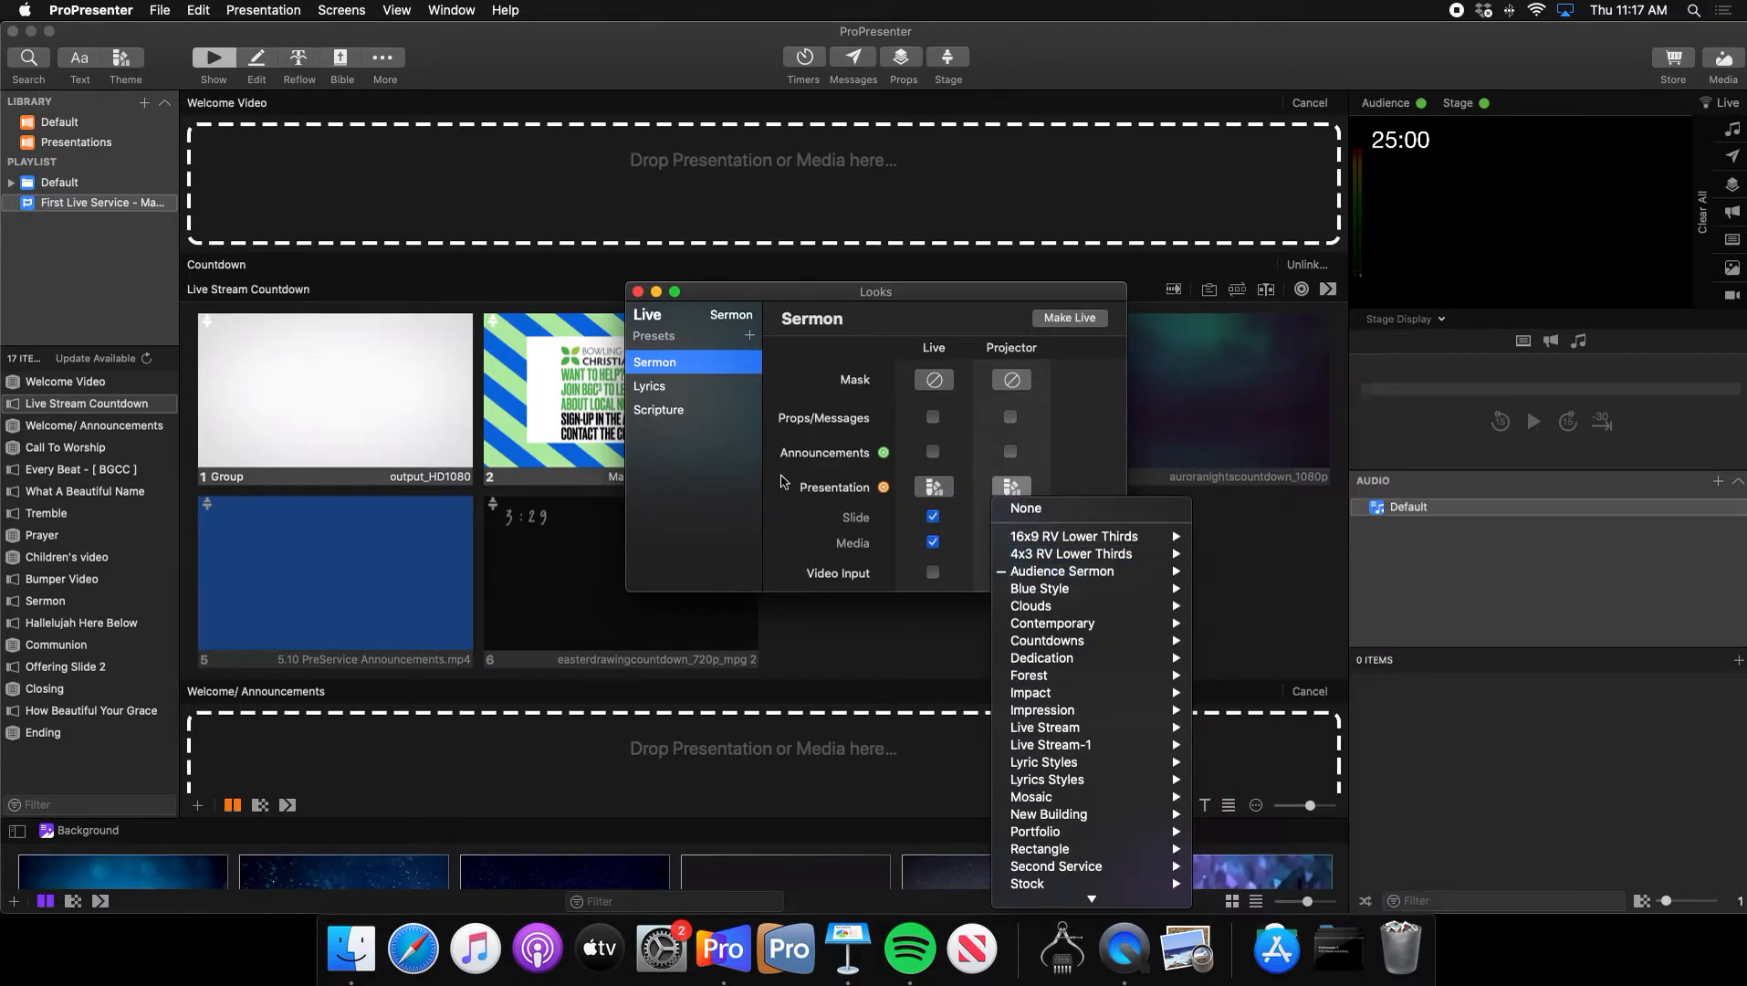
- Examine the presentation theme the Lyrics preset assigns to the Live screen, including its Live Stream templates
click(701, 394)
click(701, 392)
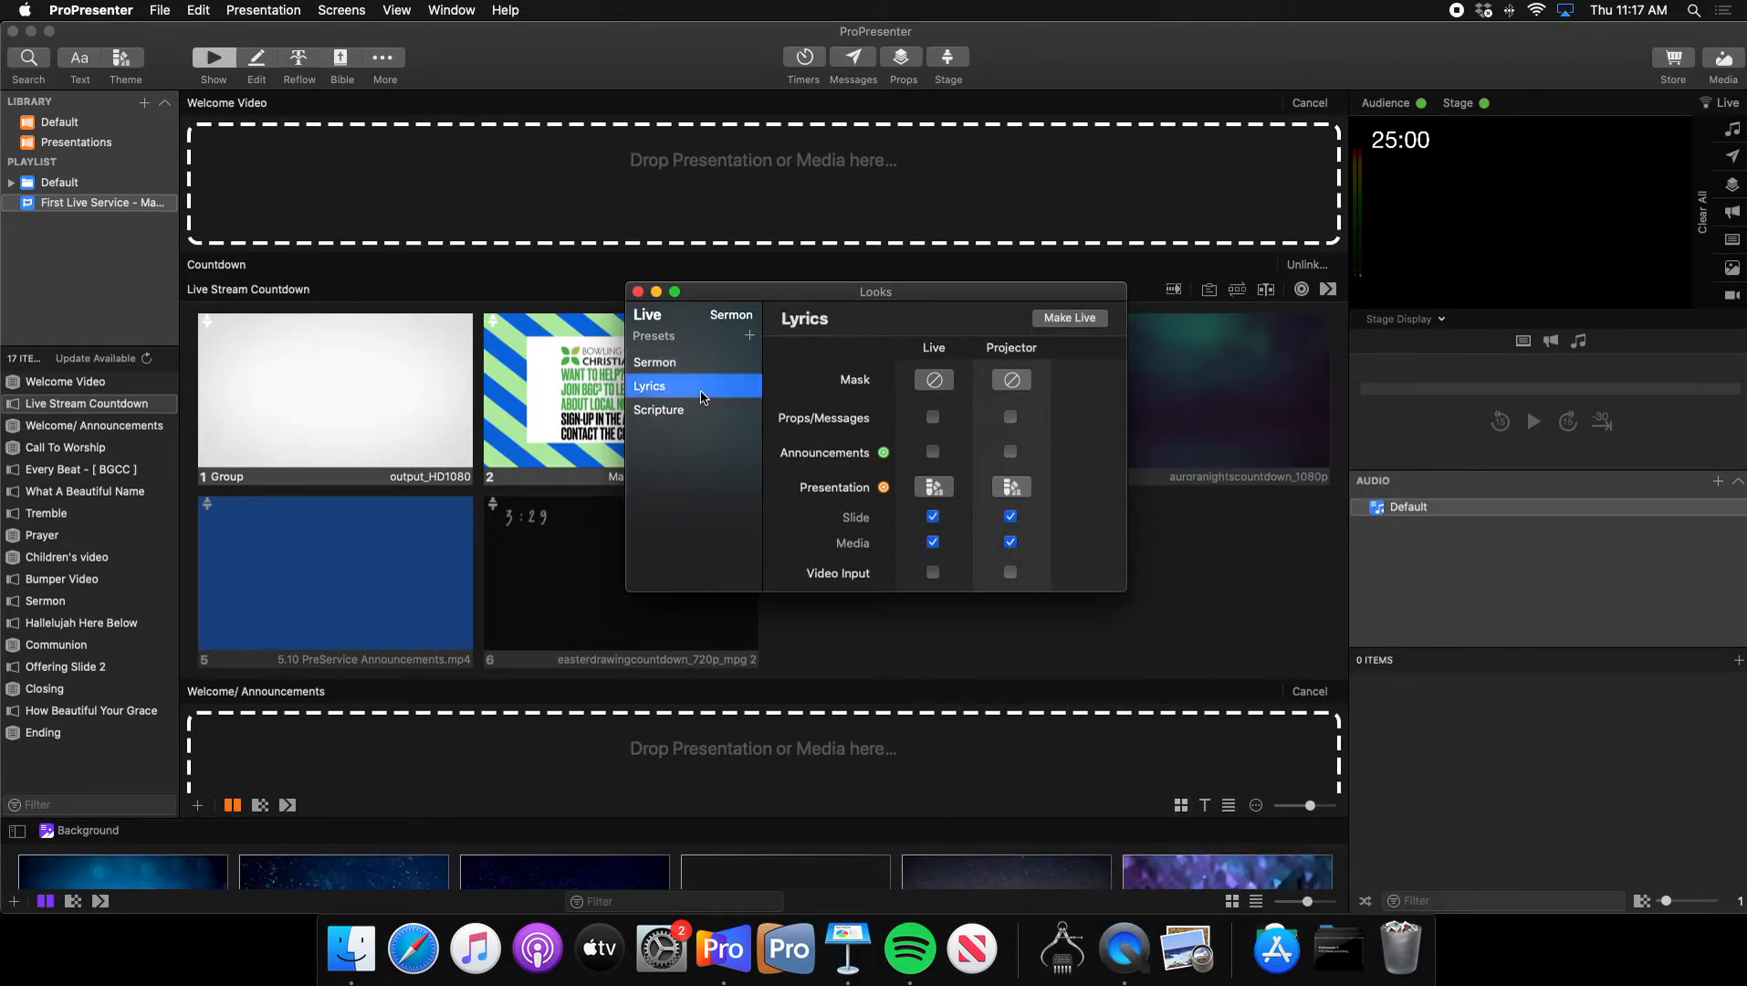
click(934, 486)
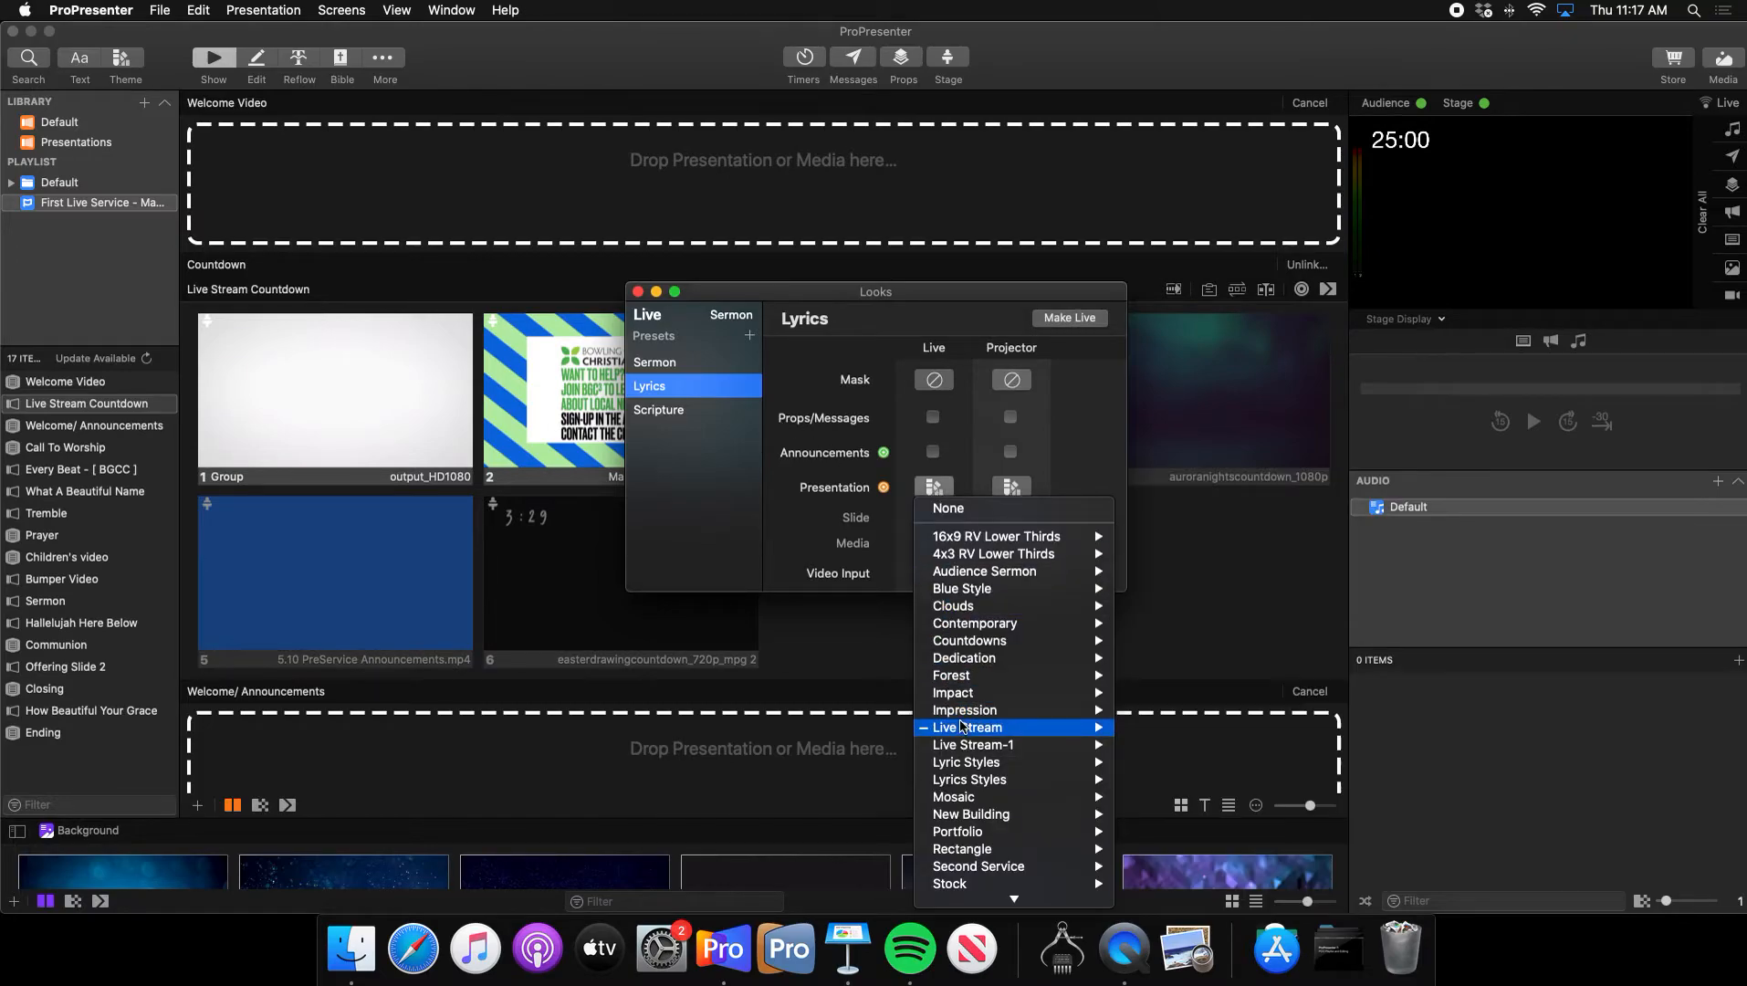
mouse_move(967, 727)
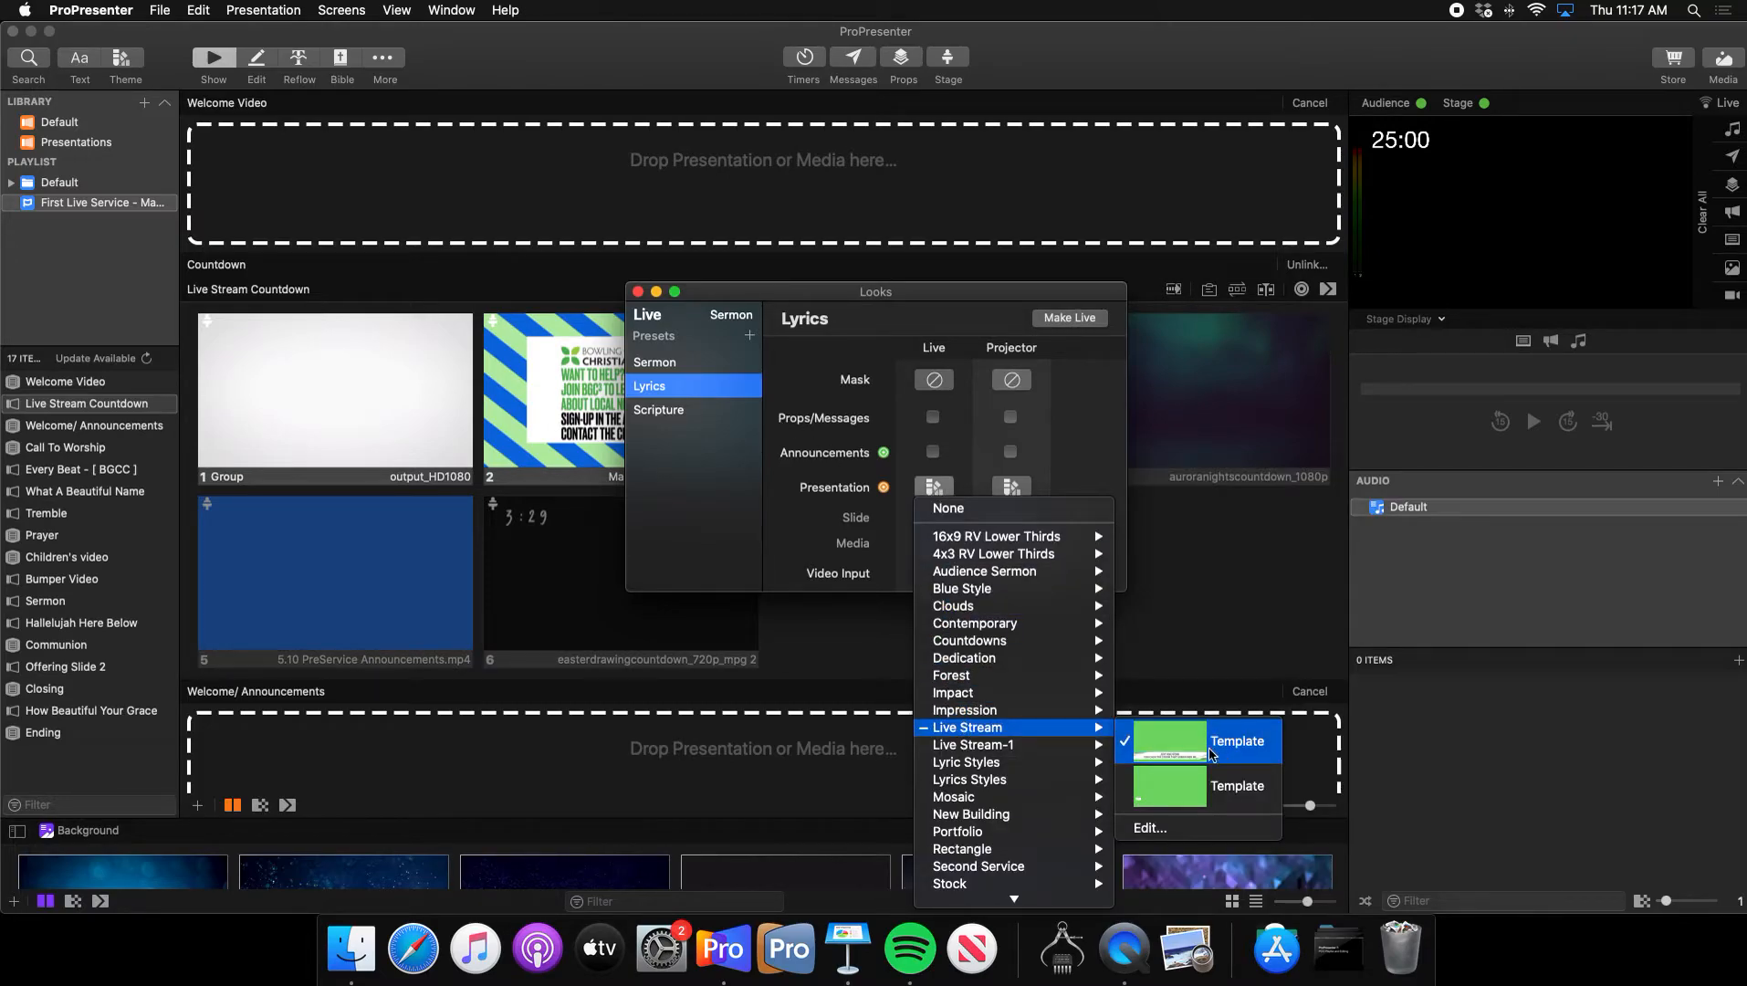
click(1099, 417)
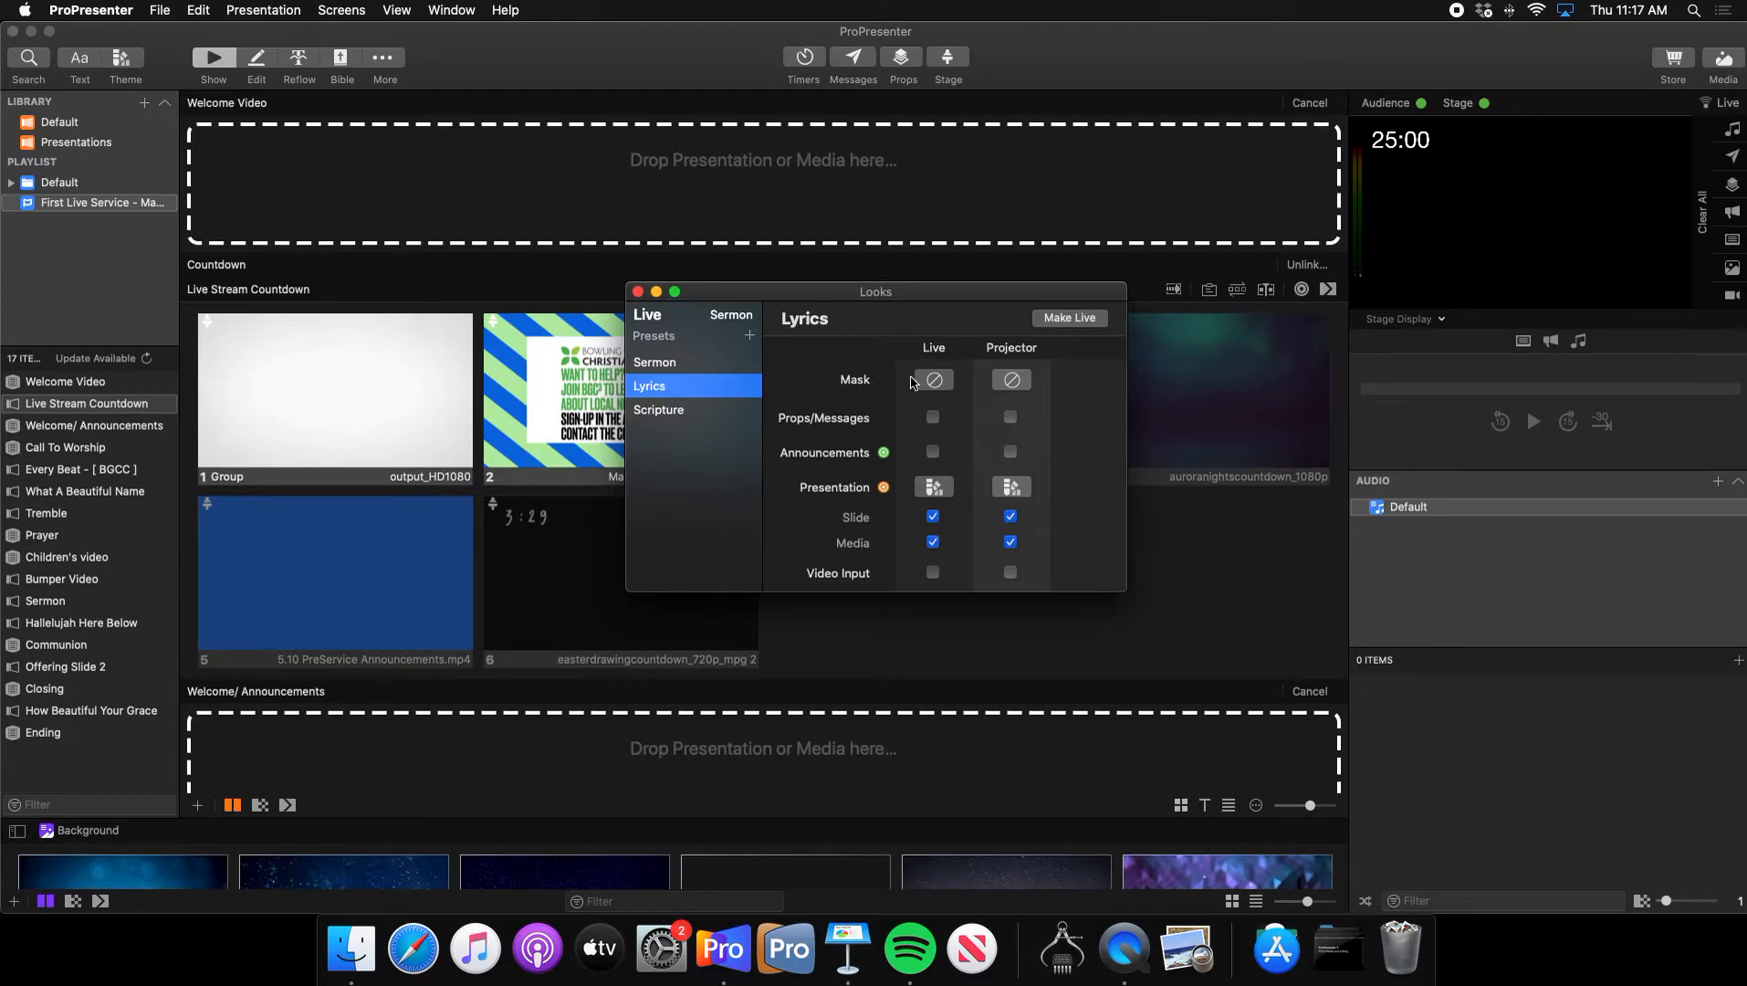
- Choose the first Live Stream template for the Lyrics preset's Live screen and check the New Building templates for its Projector screen
click(941, 491)
mouse_move(1013, 728)
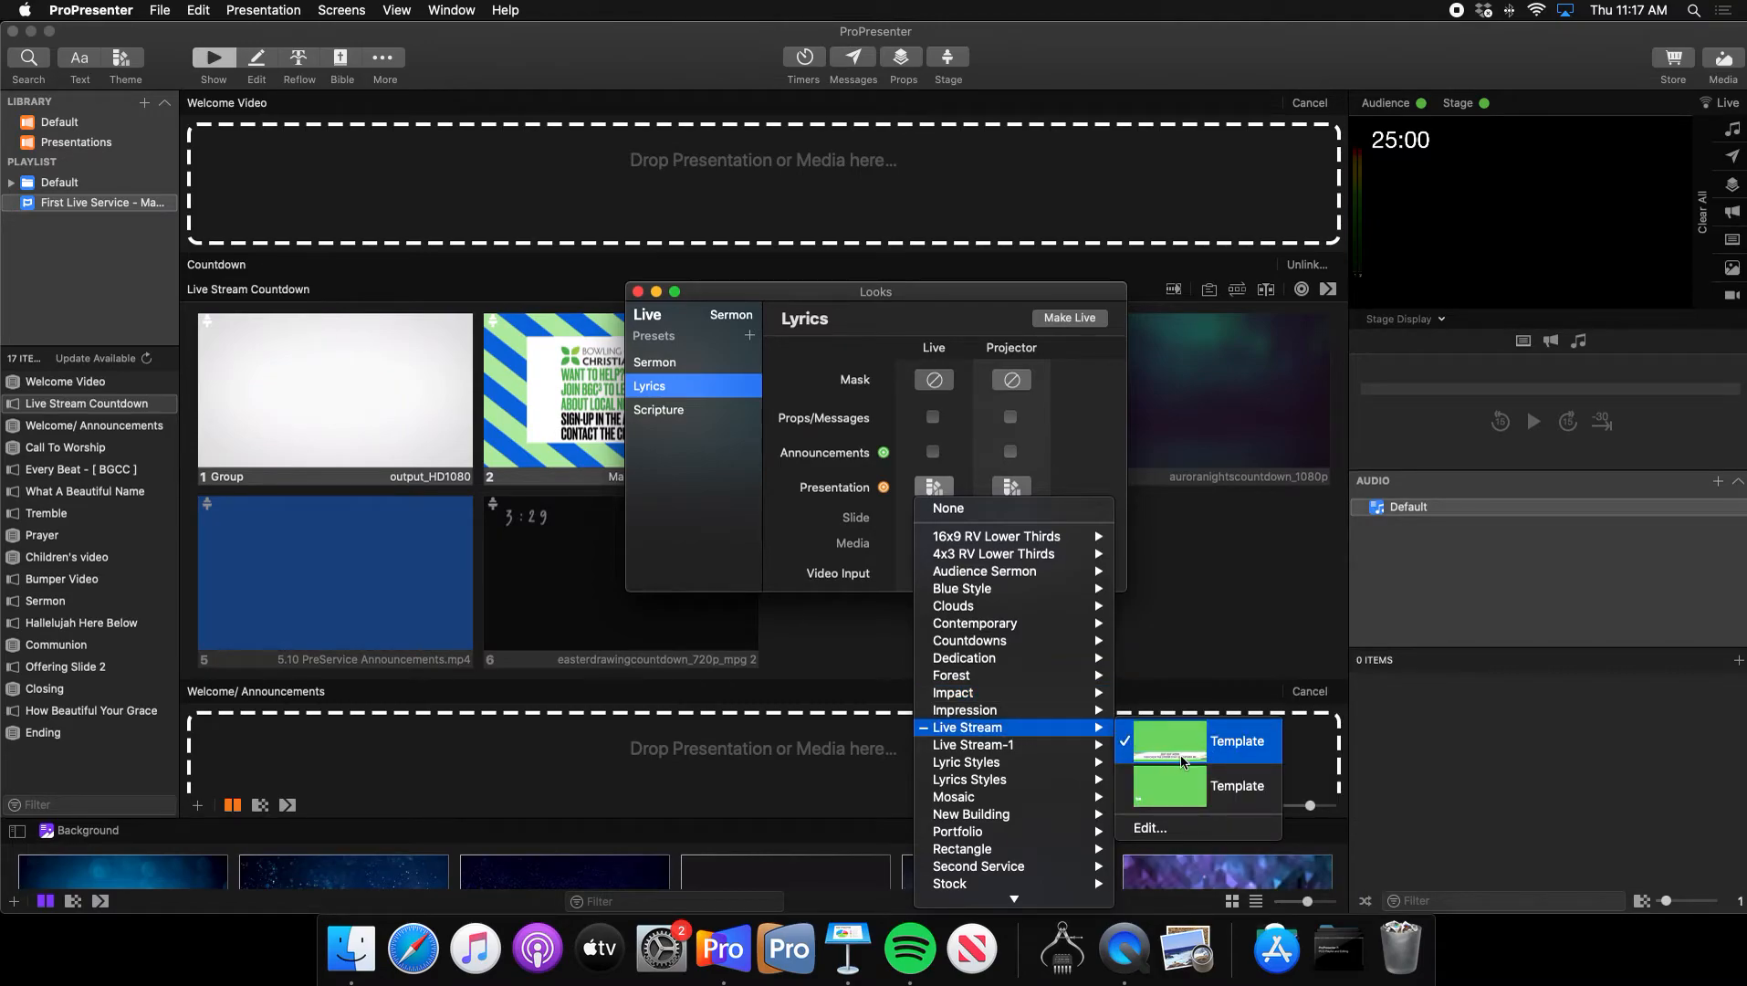
click(1177, 756)
click(1016, 492)
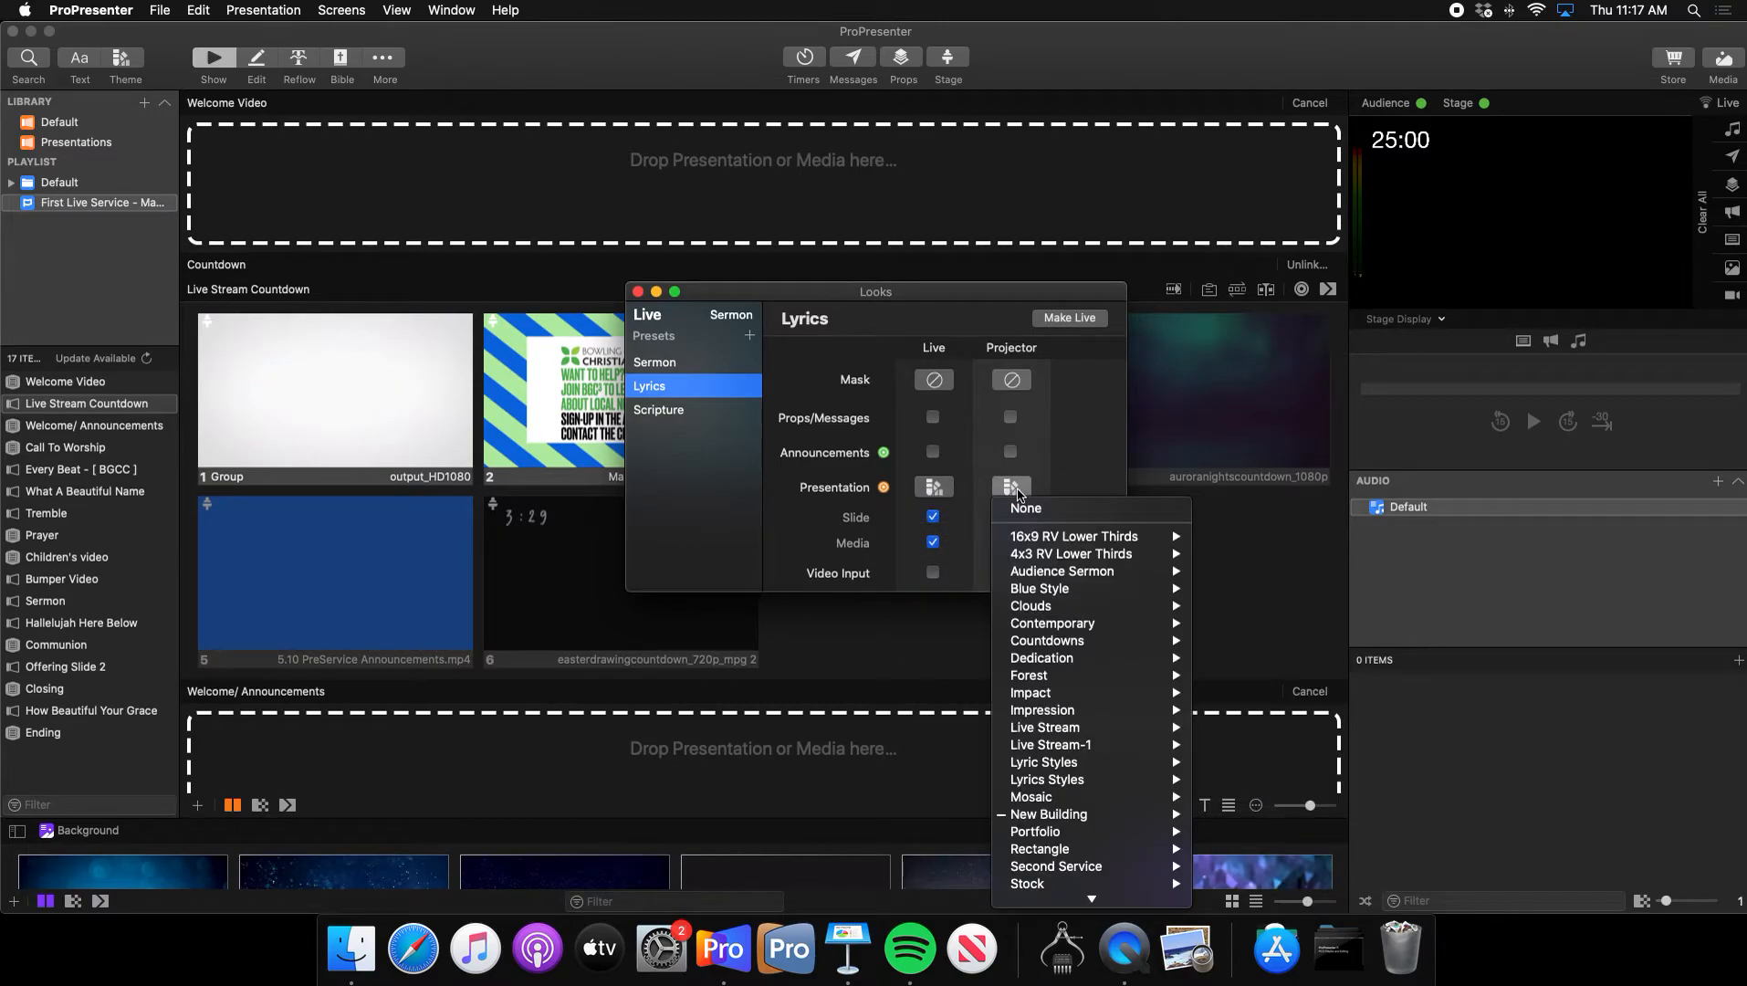
mouse_move(1088, 813)
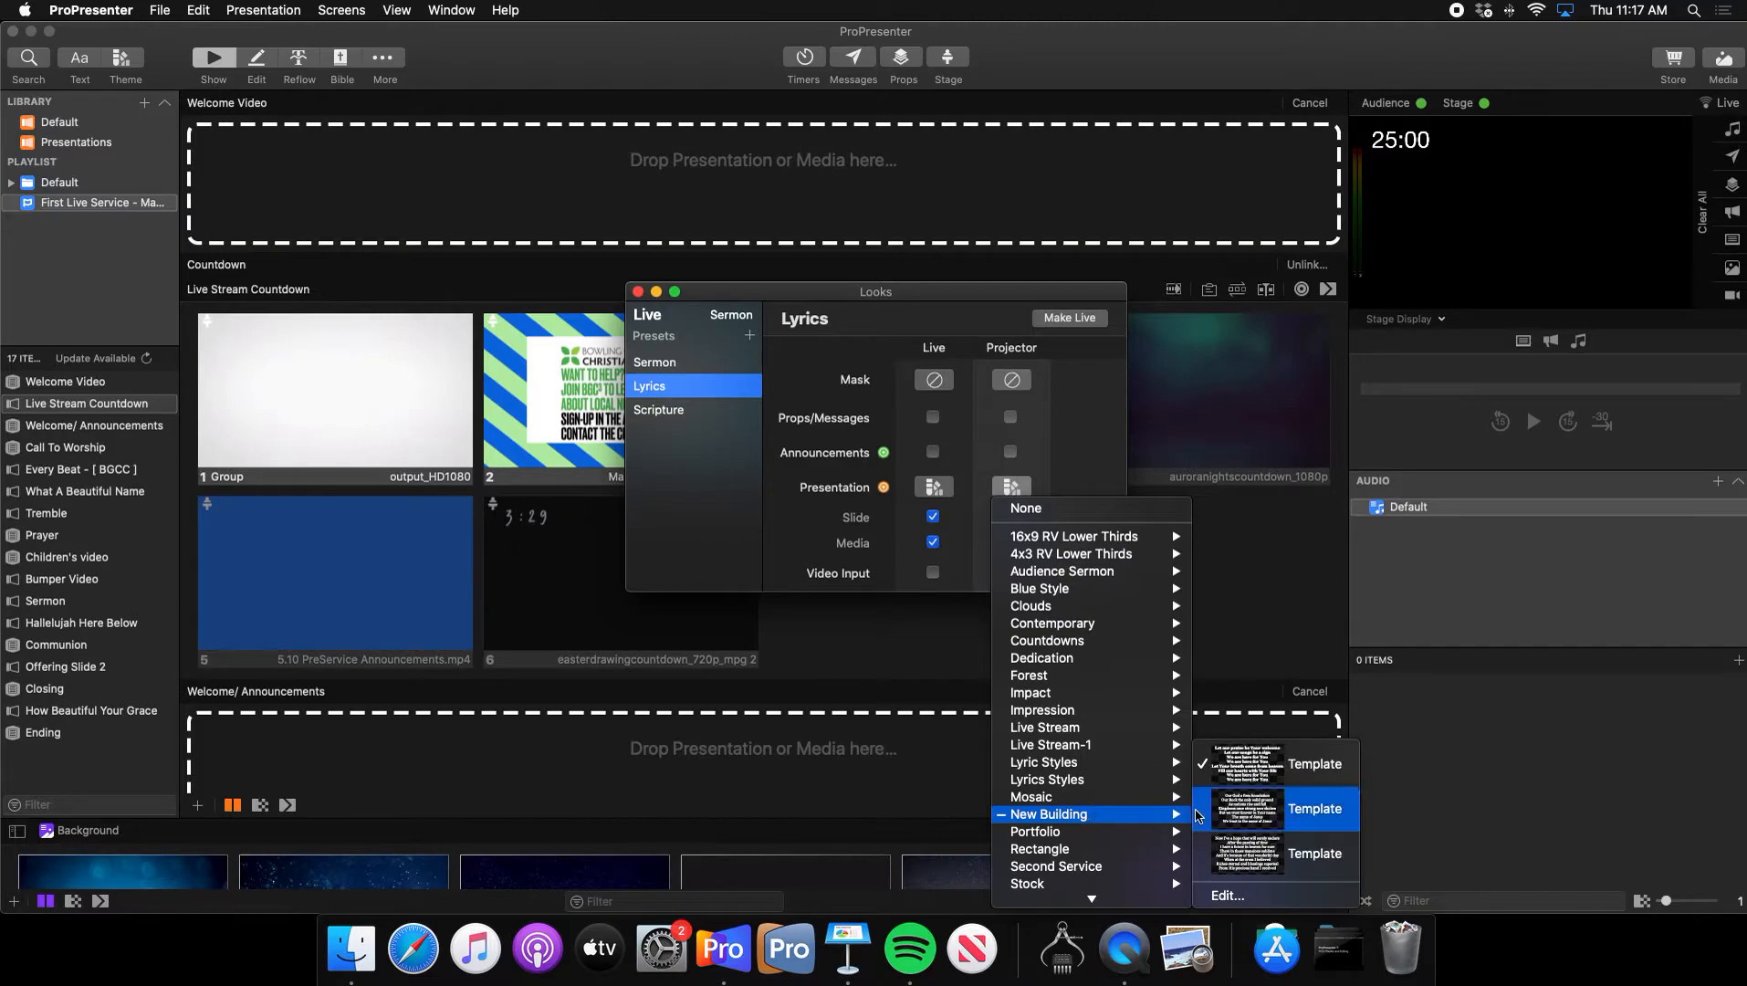
click(1267, 769)
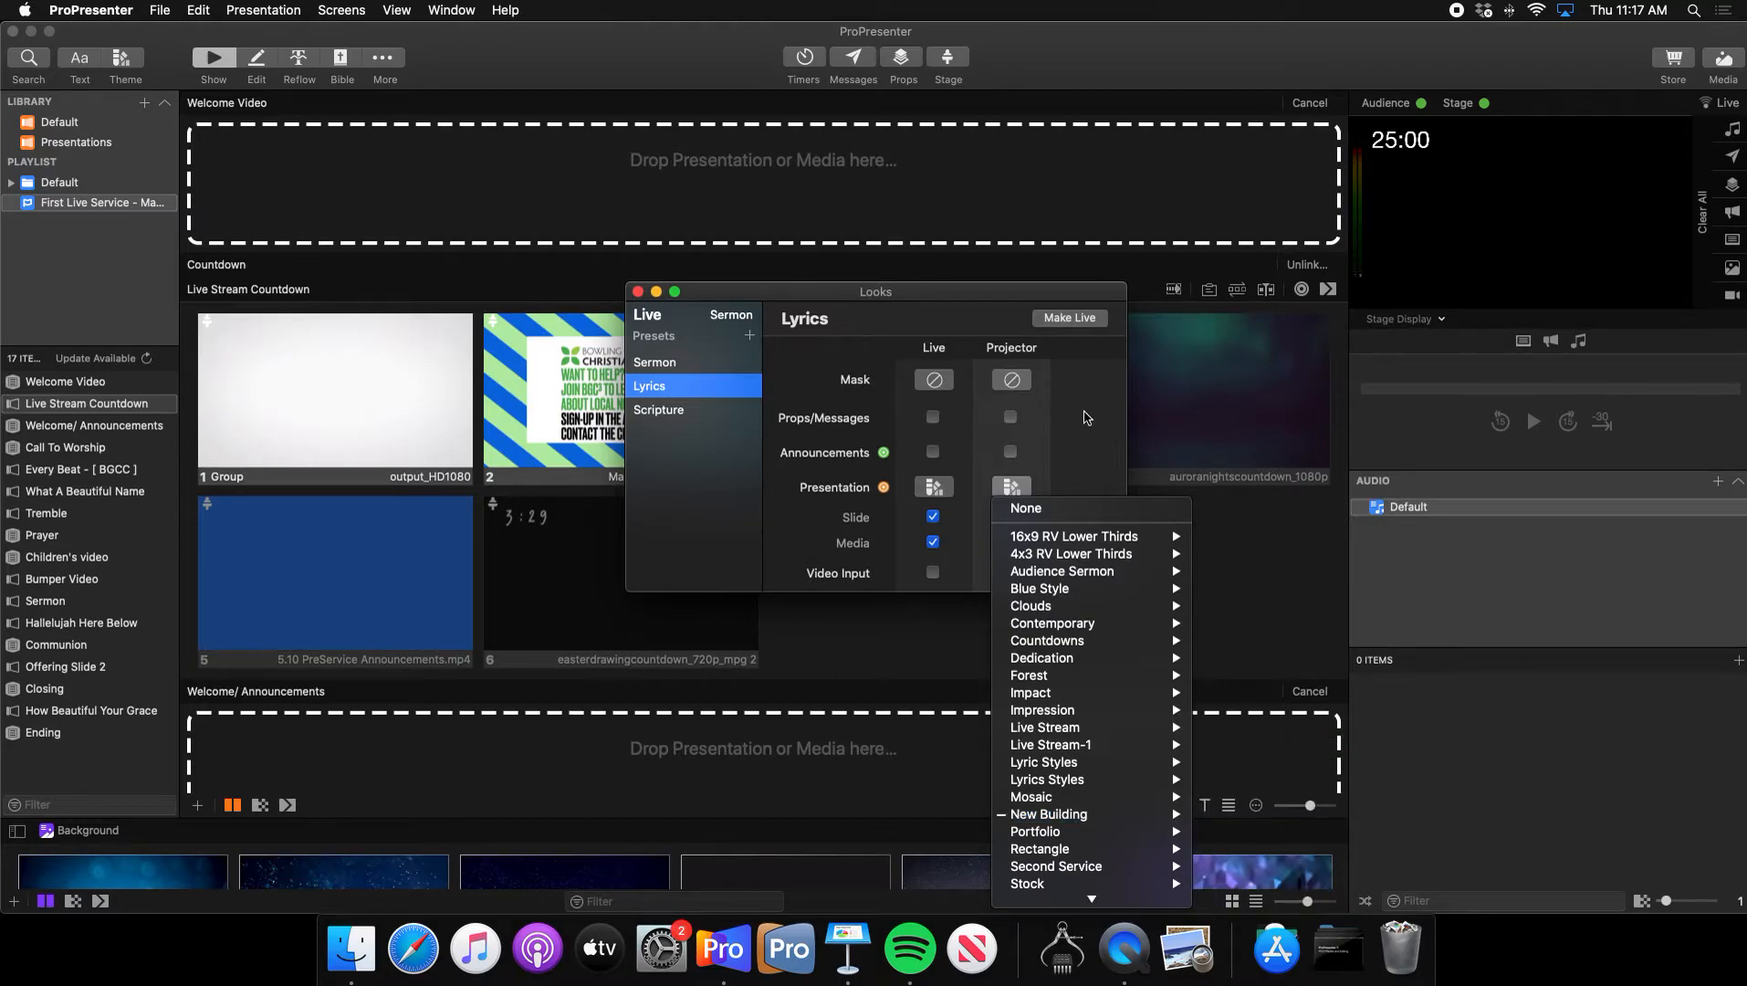
- Examine the Scripture preset's Audience Sermon template on the Live screen
click(729, 417)
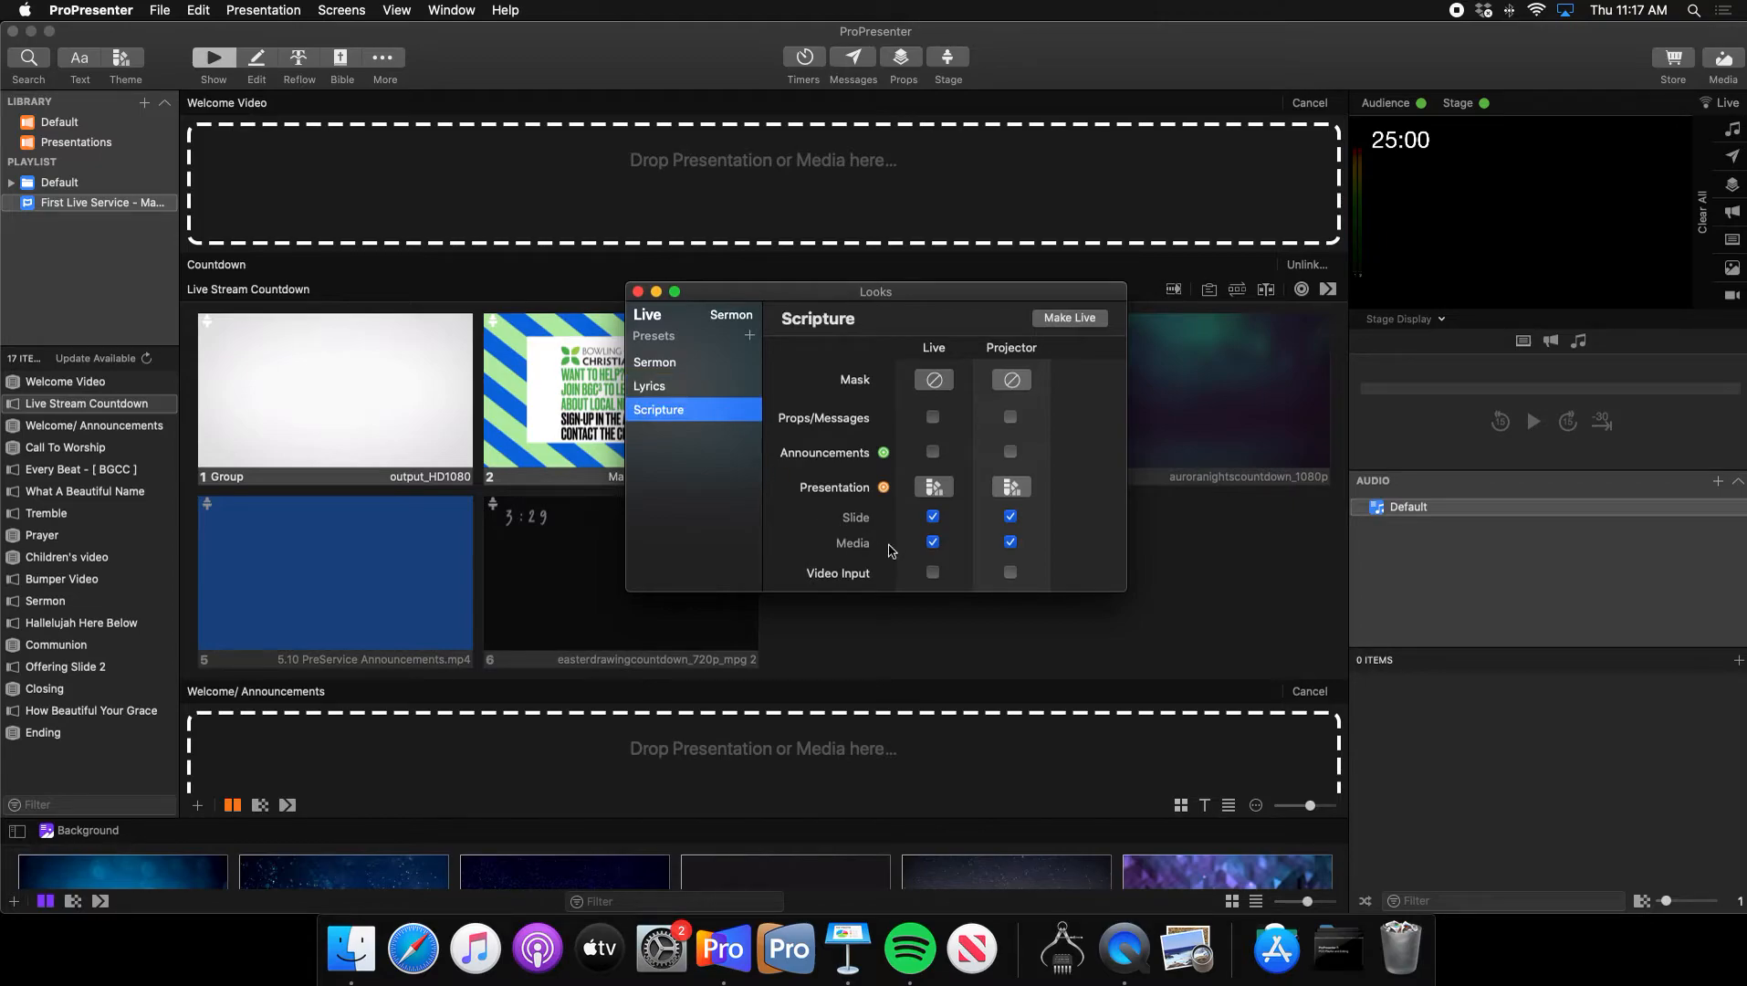
click(935, 489)
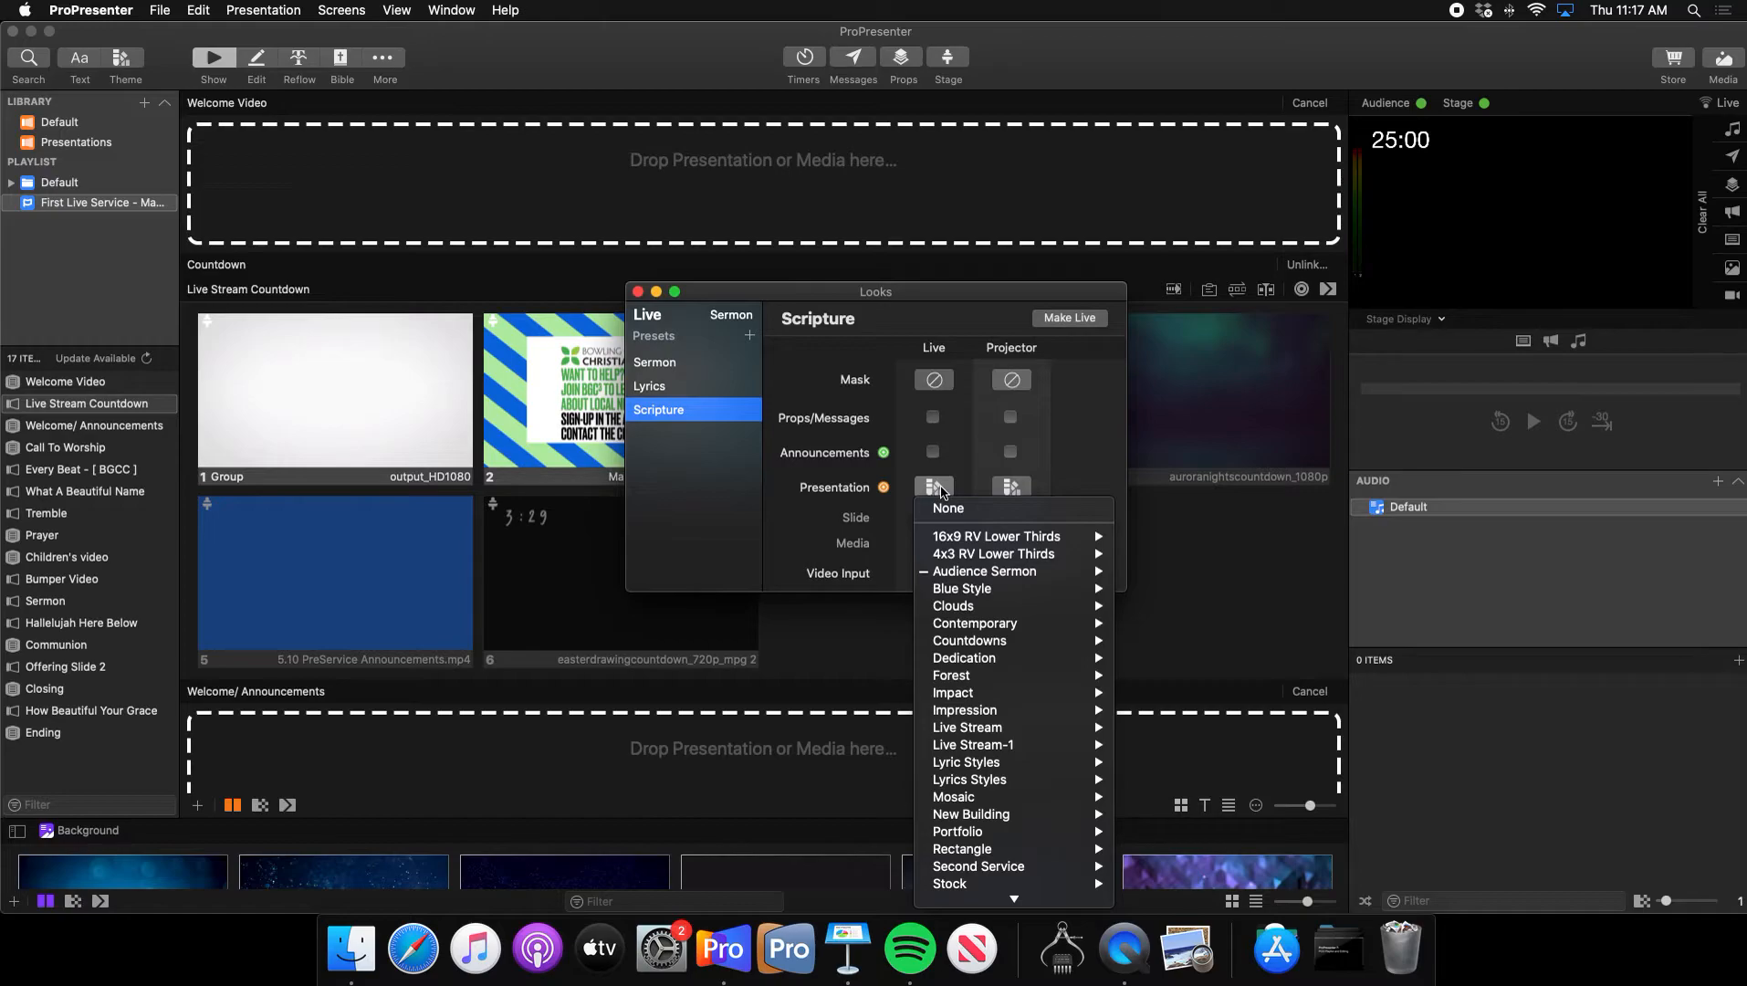
mouse_move(1004, 574)
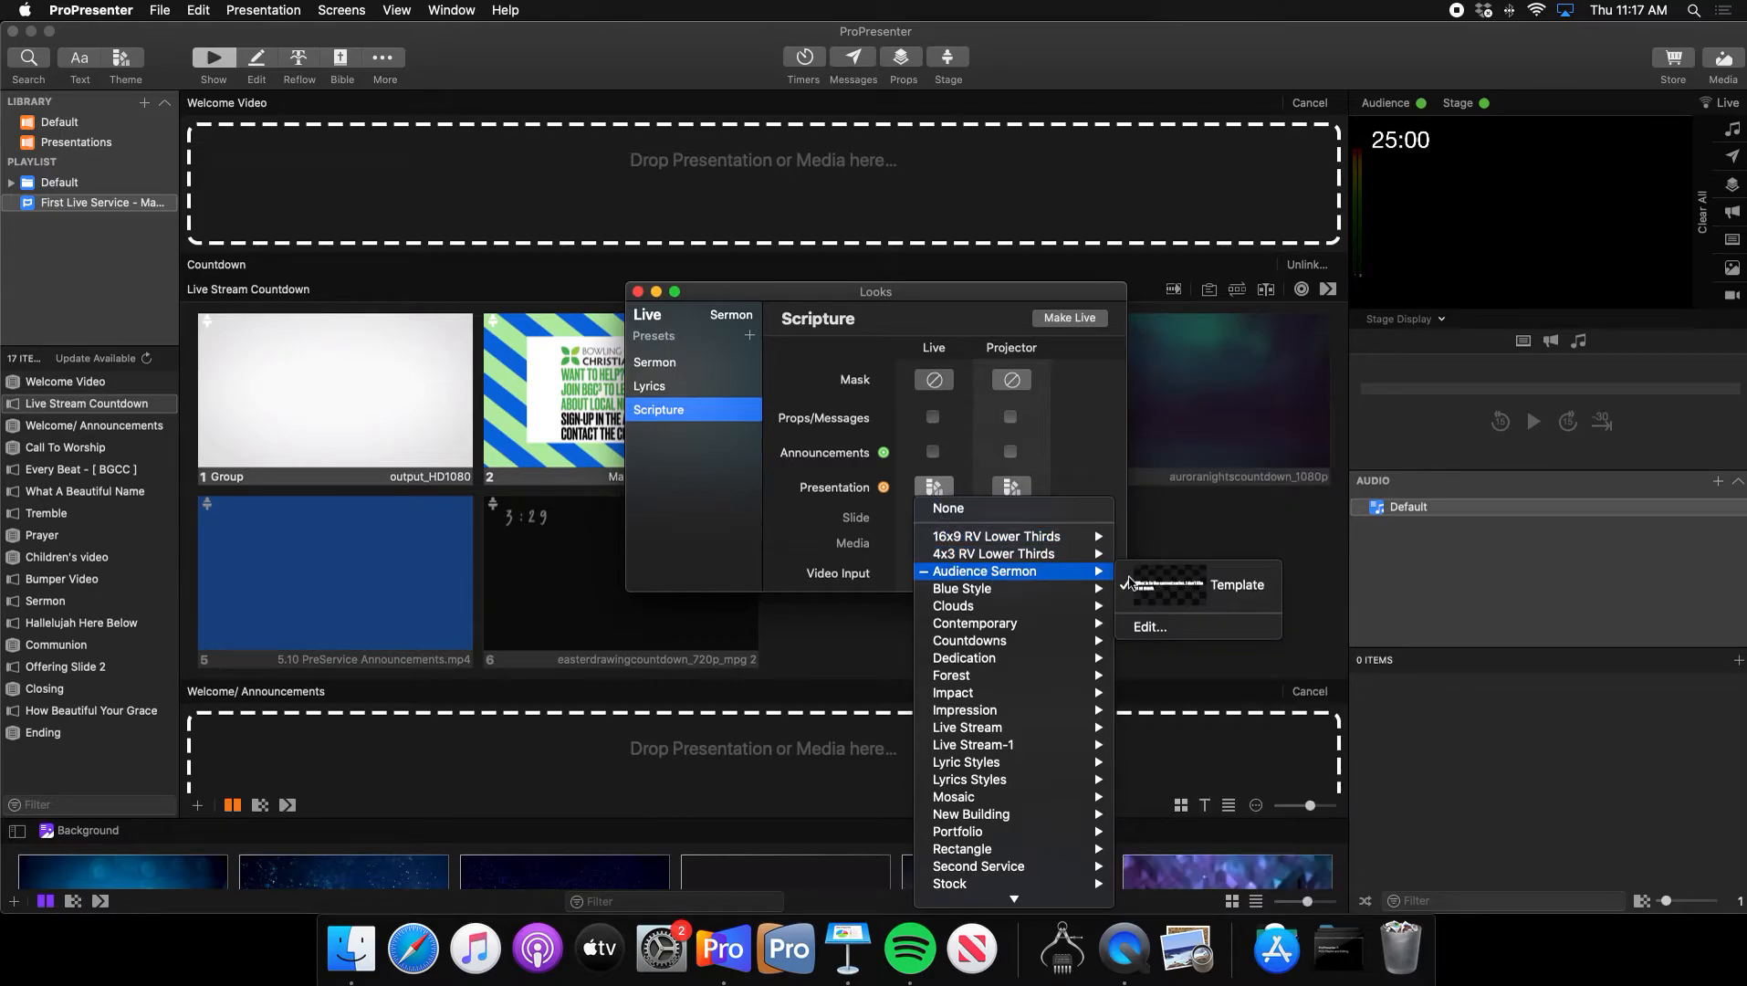
click(1107, 452)
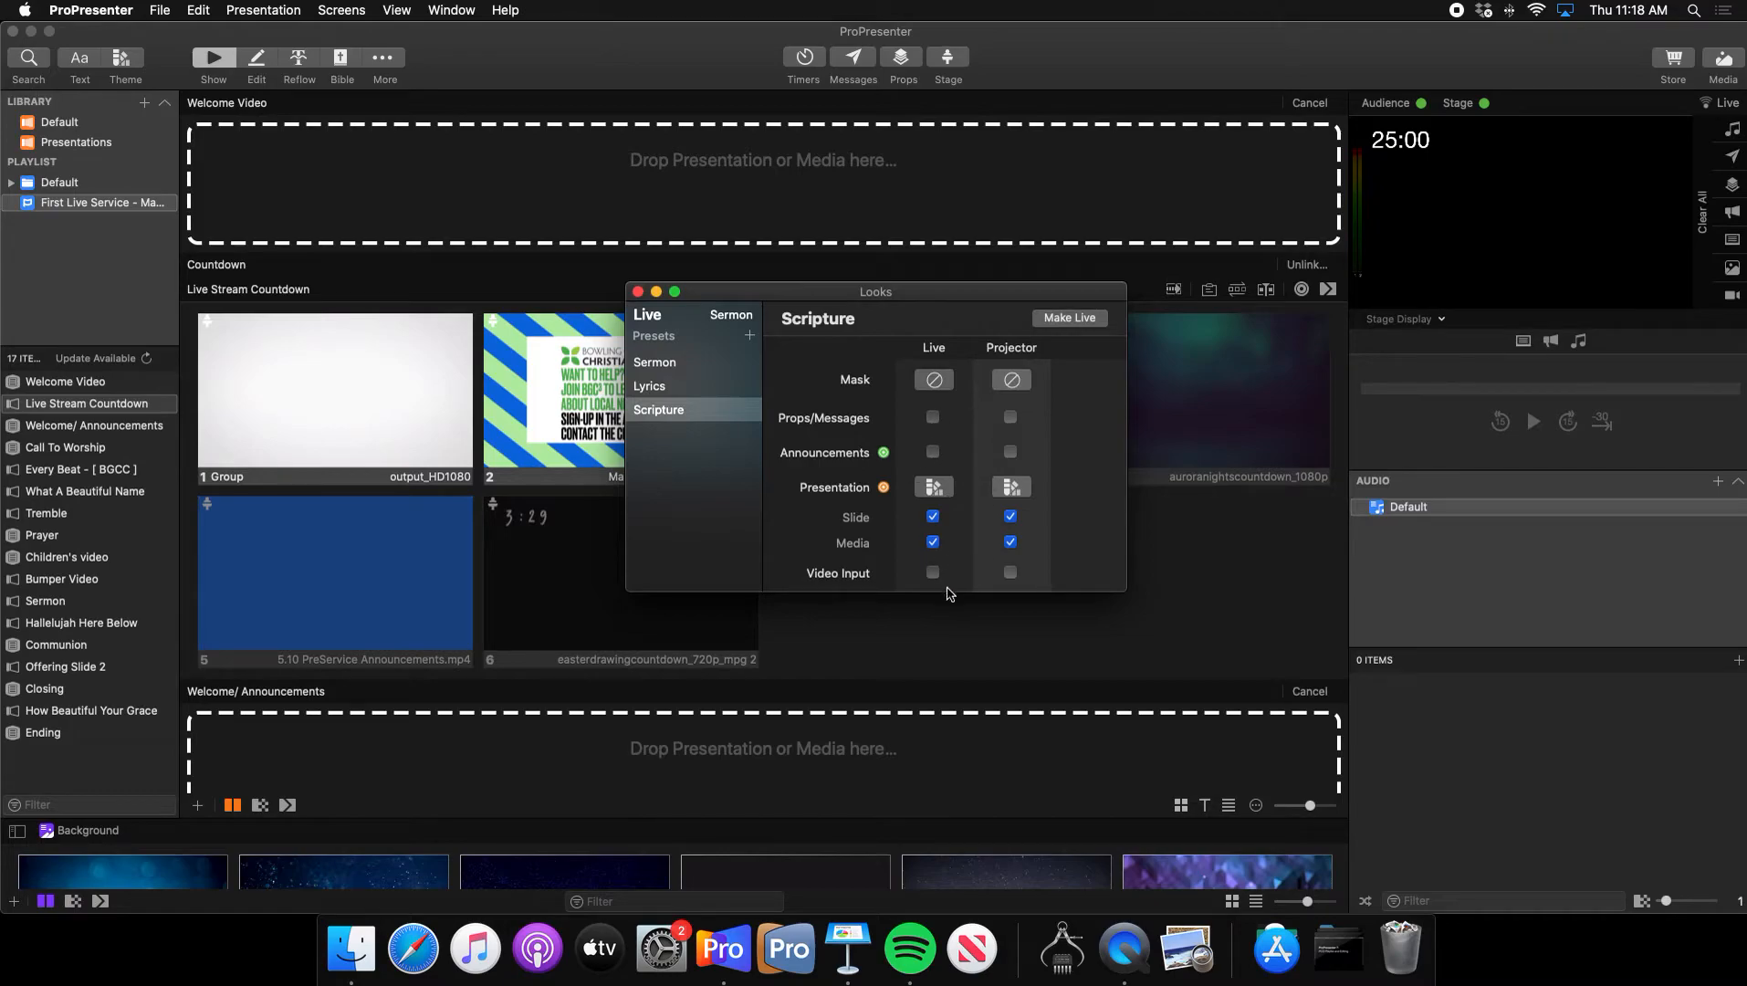
- Review the Lyrics, Sermon and Scripture presets once more and close the Looks editor
click(674, 386)
click(676, 365)
click(676, 394)
click(677, 408)
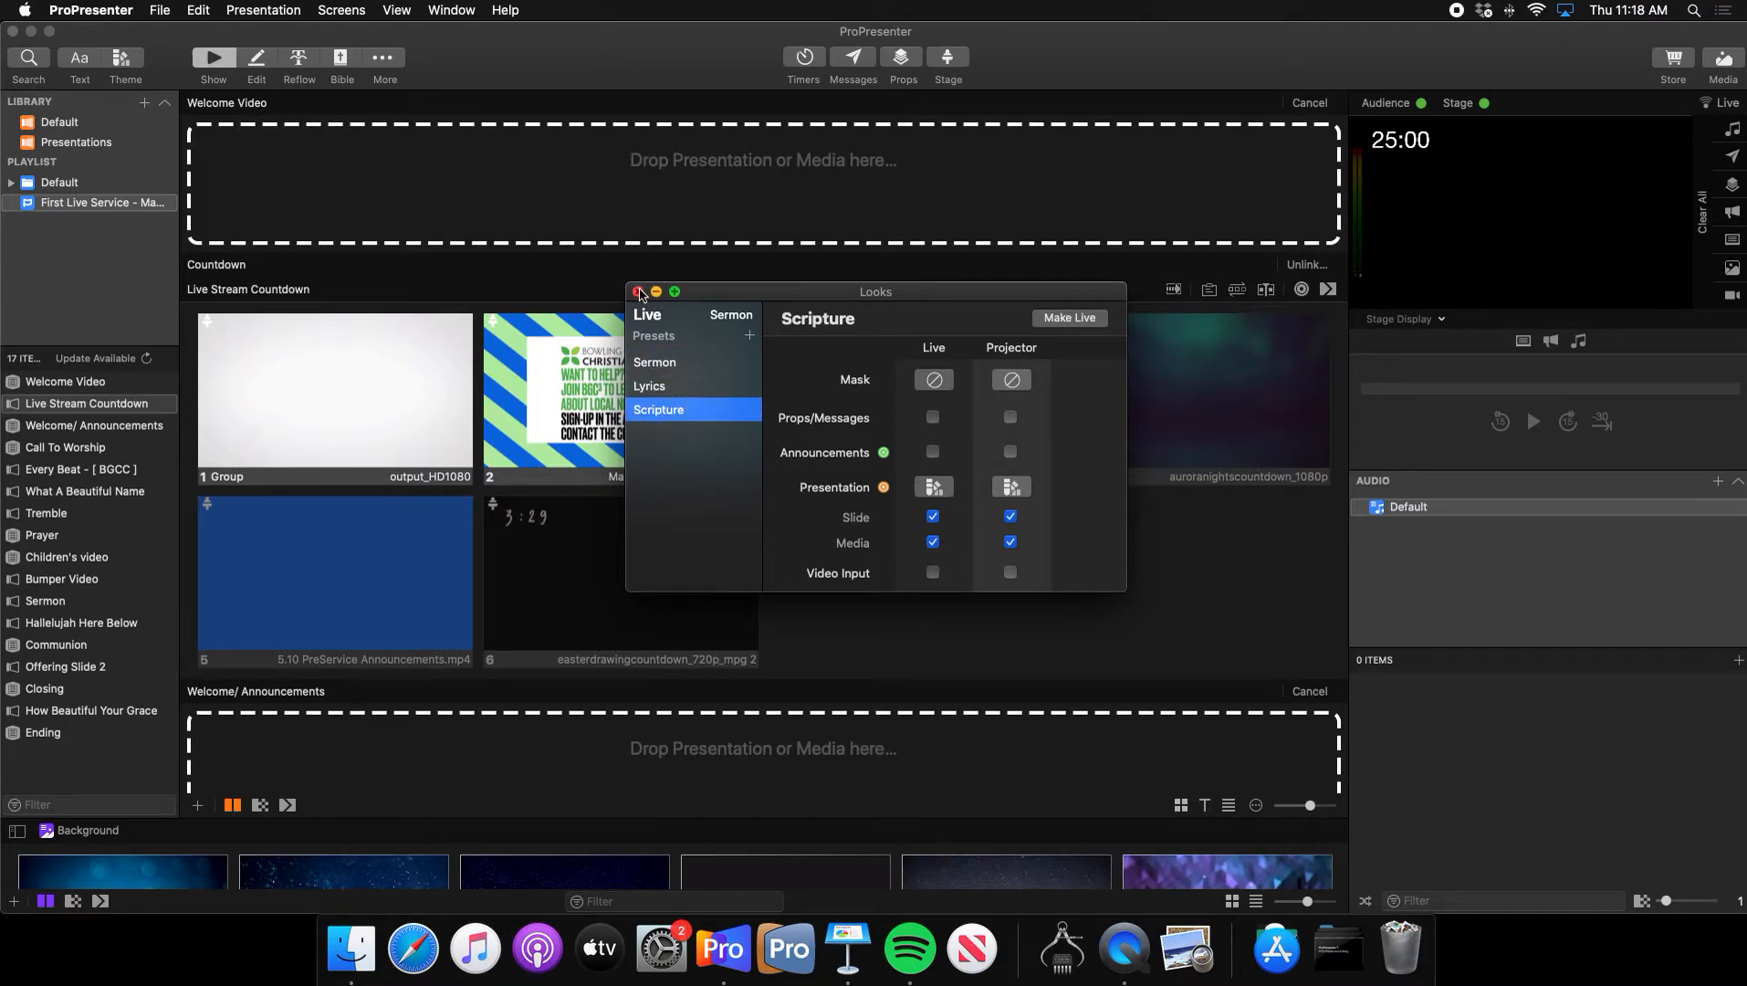
click(638, 291)
- Trigger the Background slide of Every Beat and confirm its Audience Look action with the Lyrics look
scroll(895, 504, down, 3)
scroll(894, 505, down, 10)
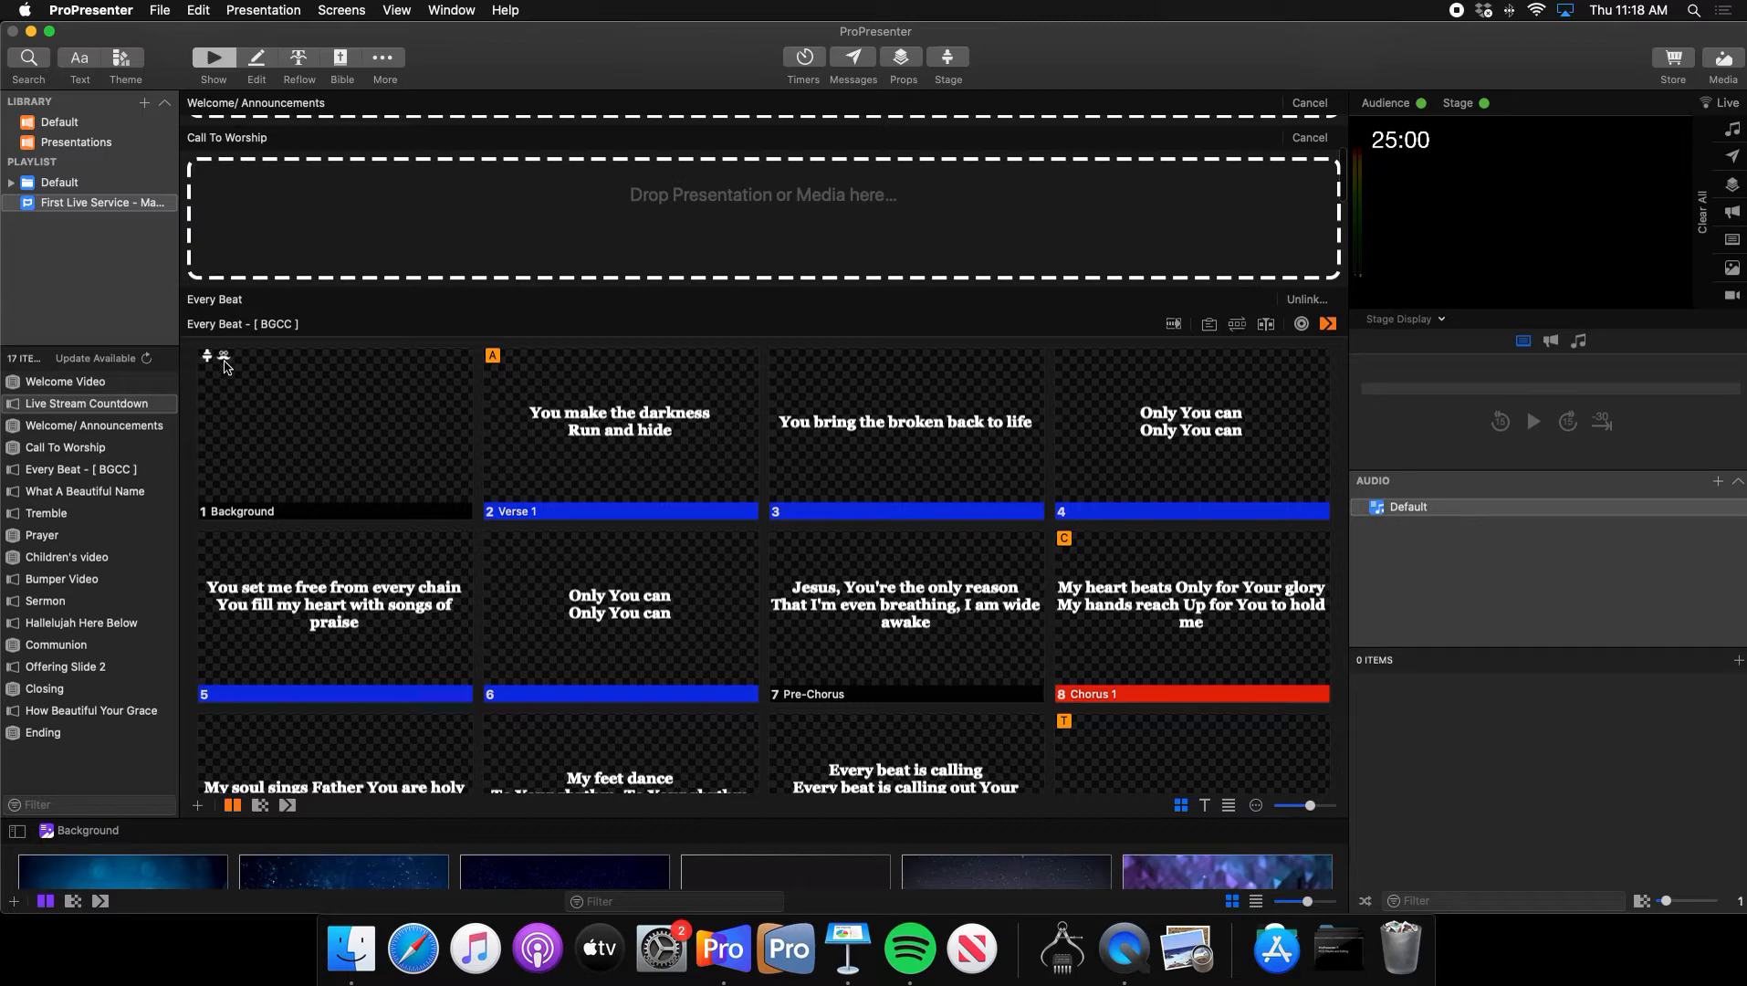
scroll(230, 365, up, 1)
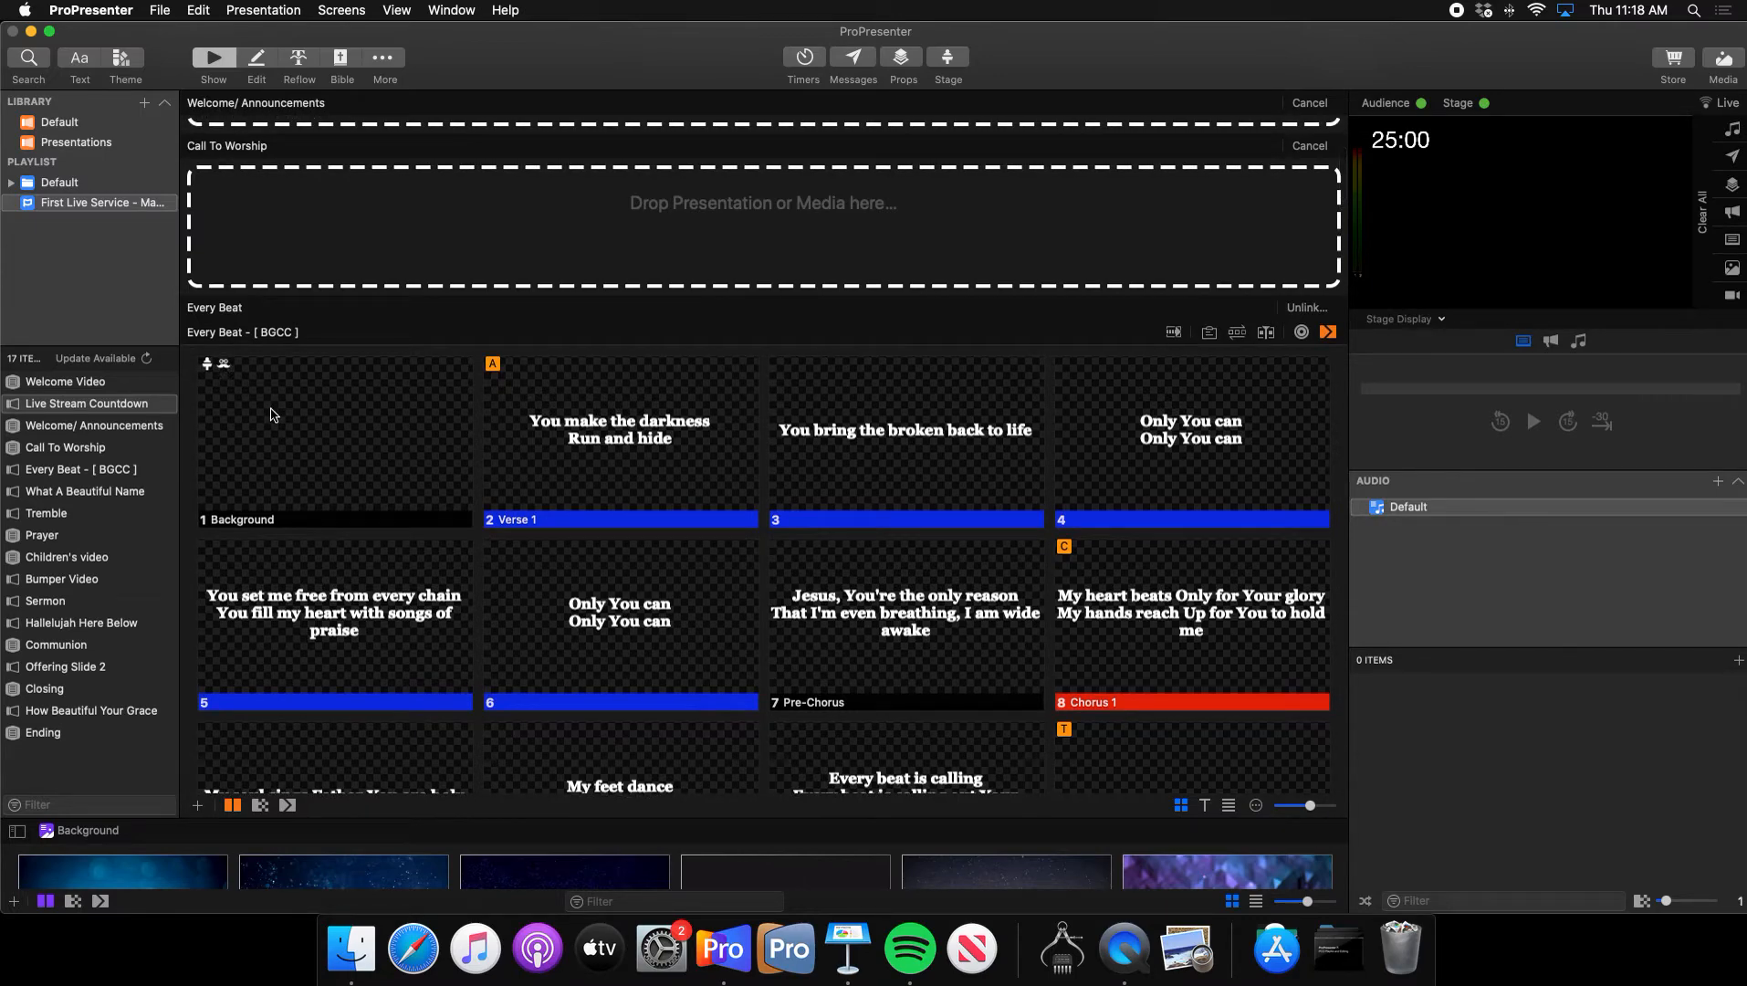
click(270, 415)
right_click(266, 413)
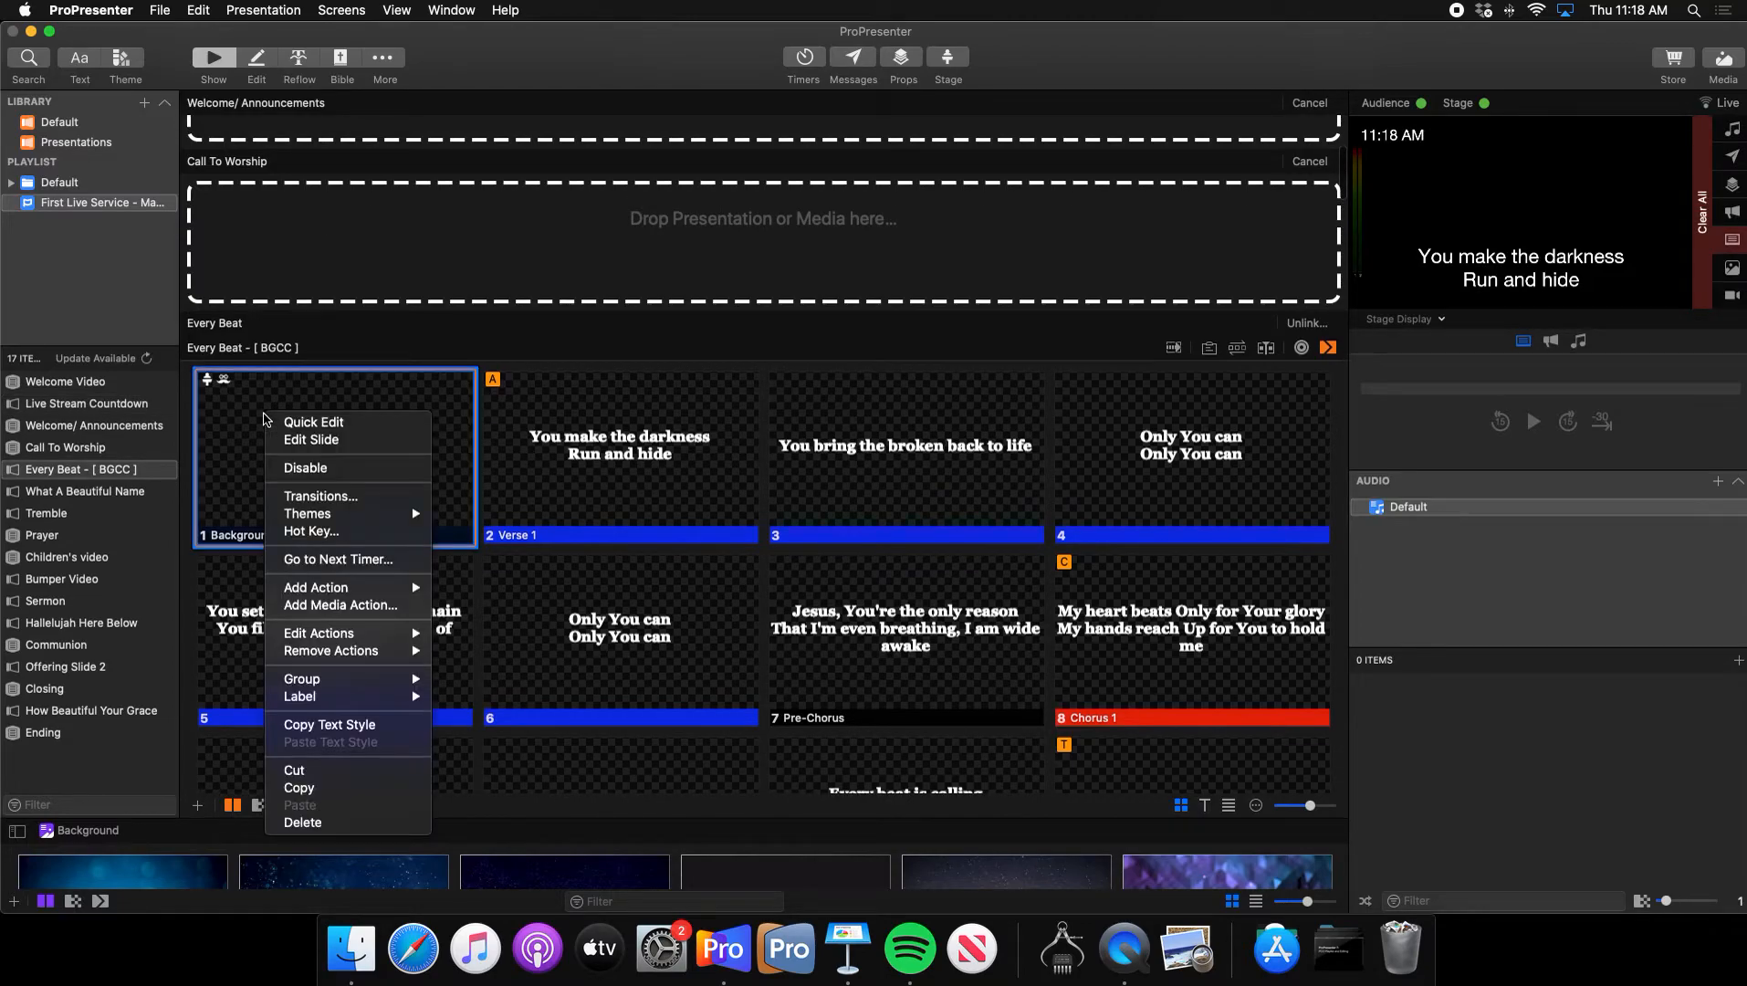
mouse_move(347, 637)
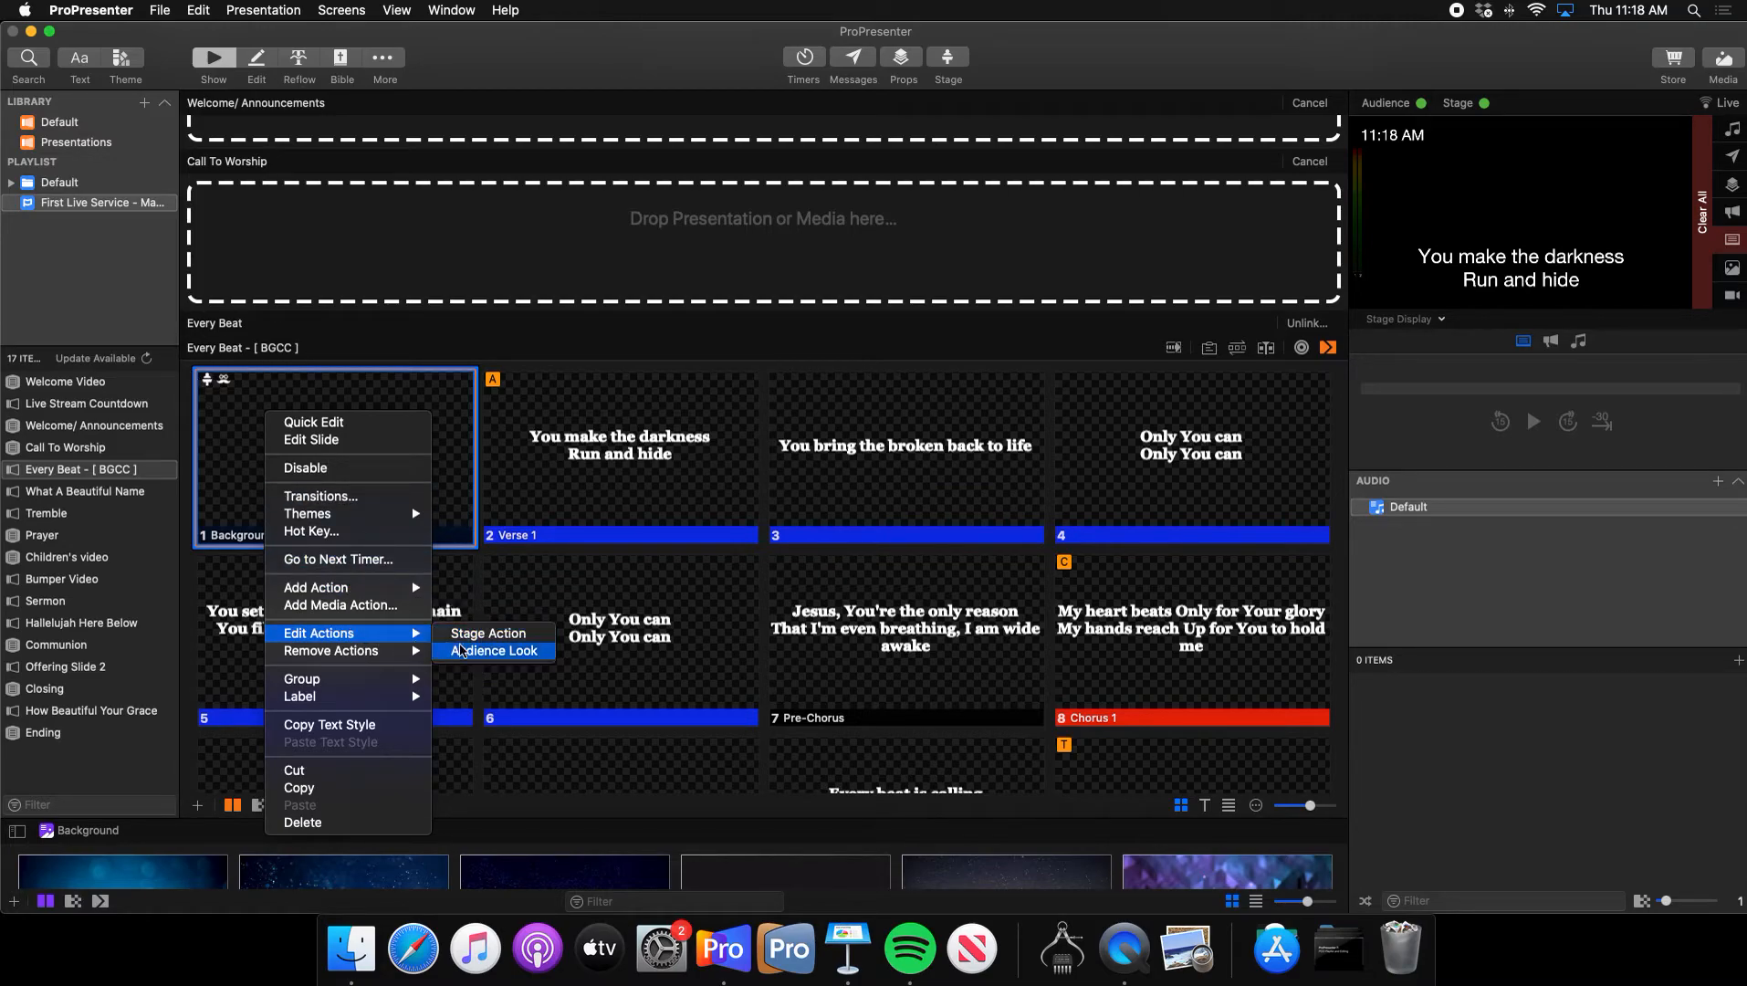
click(475, 651)
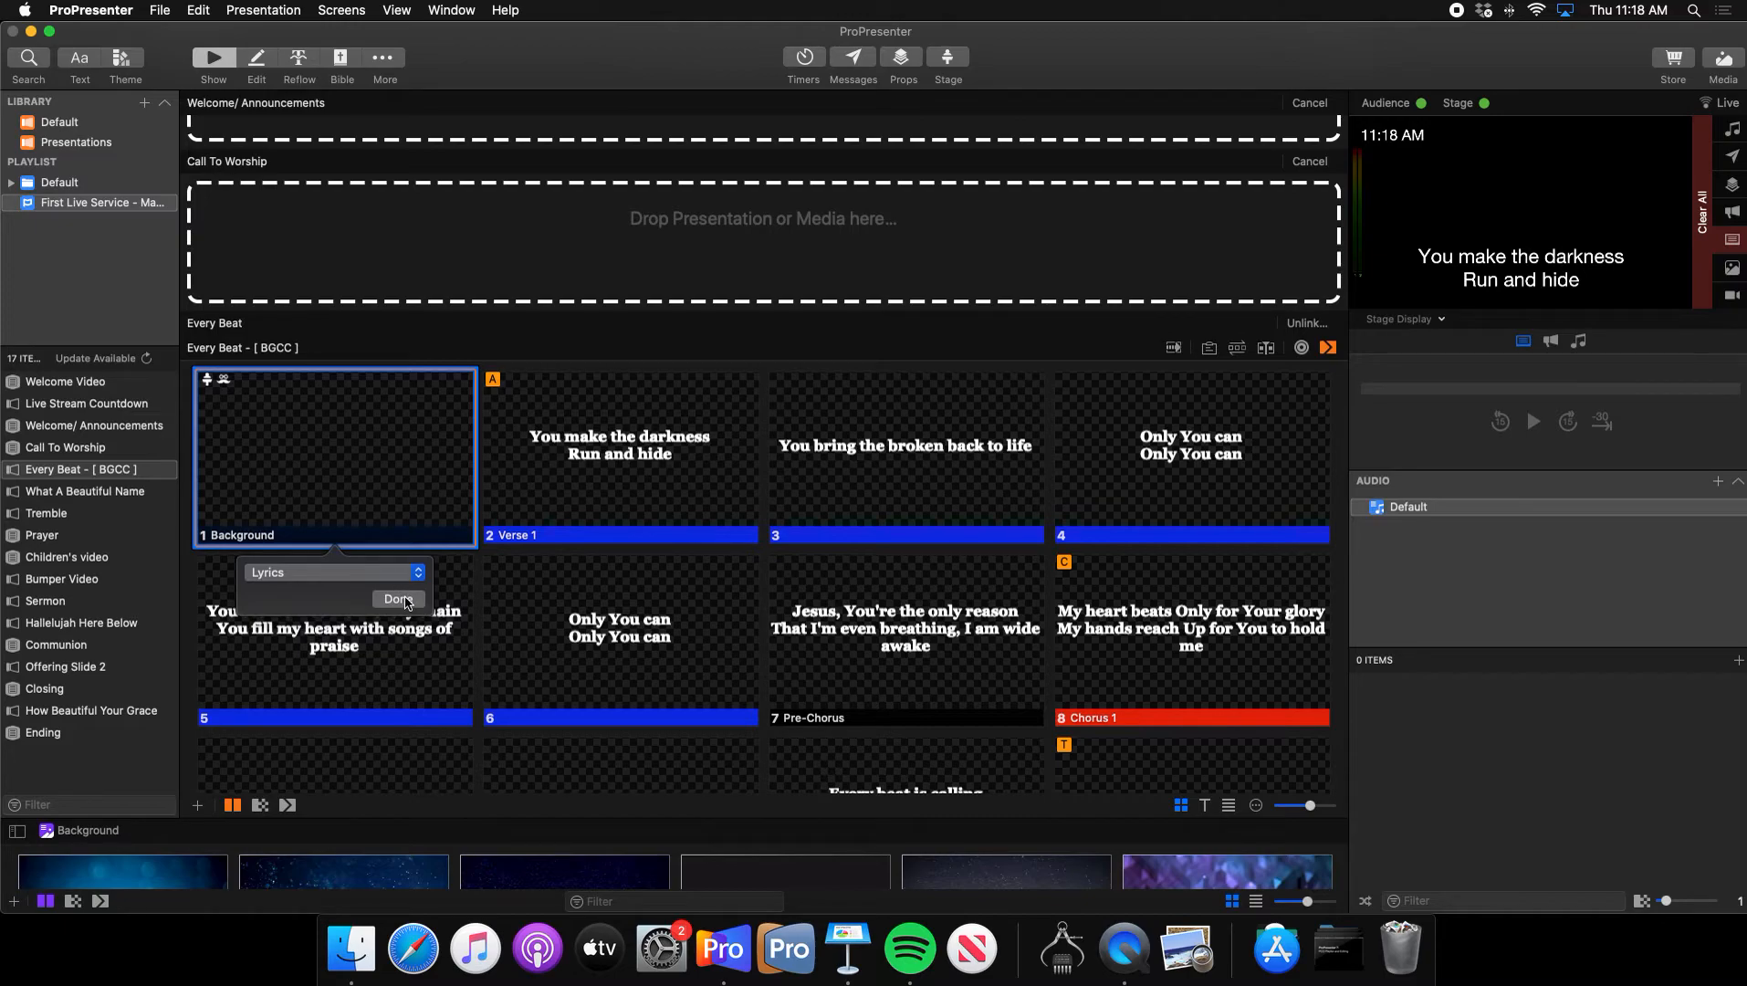
click(398, 599)
- Check the Audience Look action on the first slide of the Sermon presentation and close it with the Sermon look kept
scroll(404, 603, down, 15)
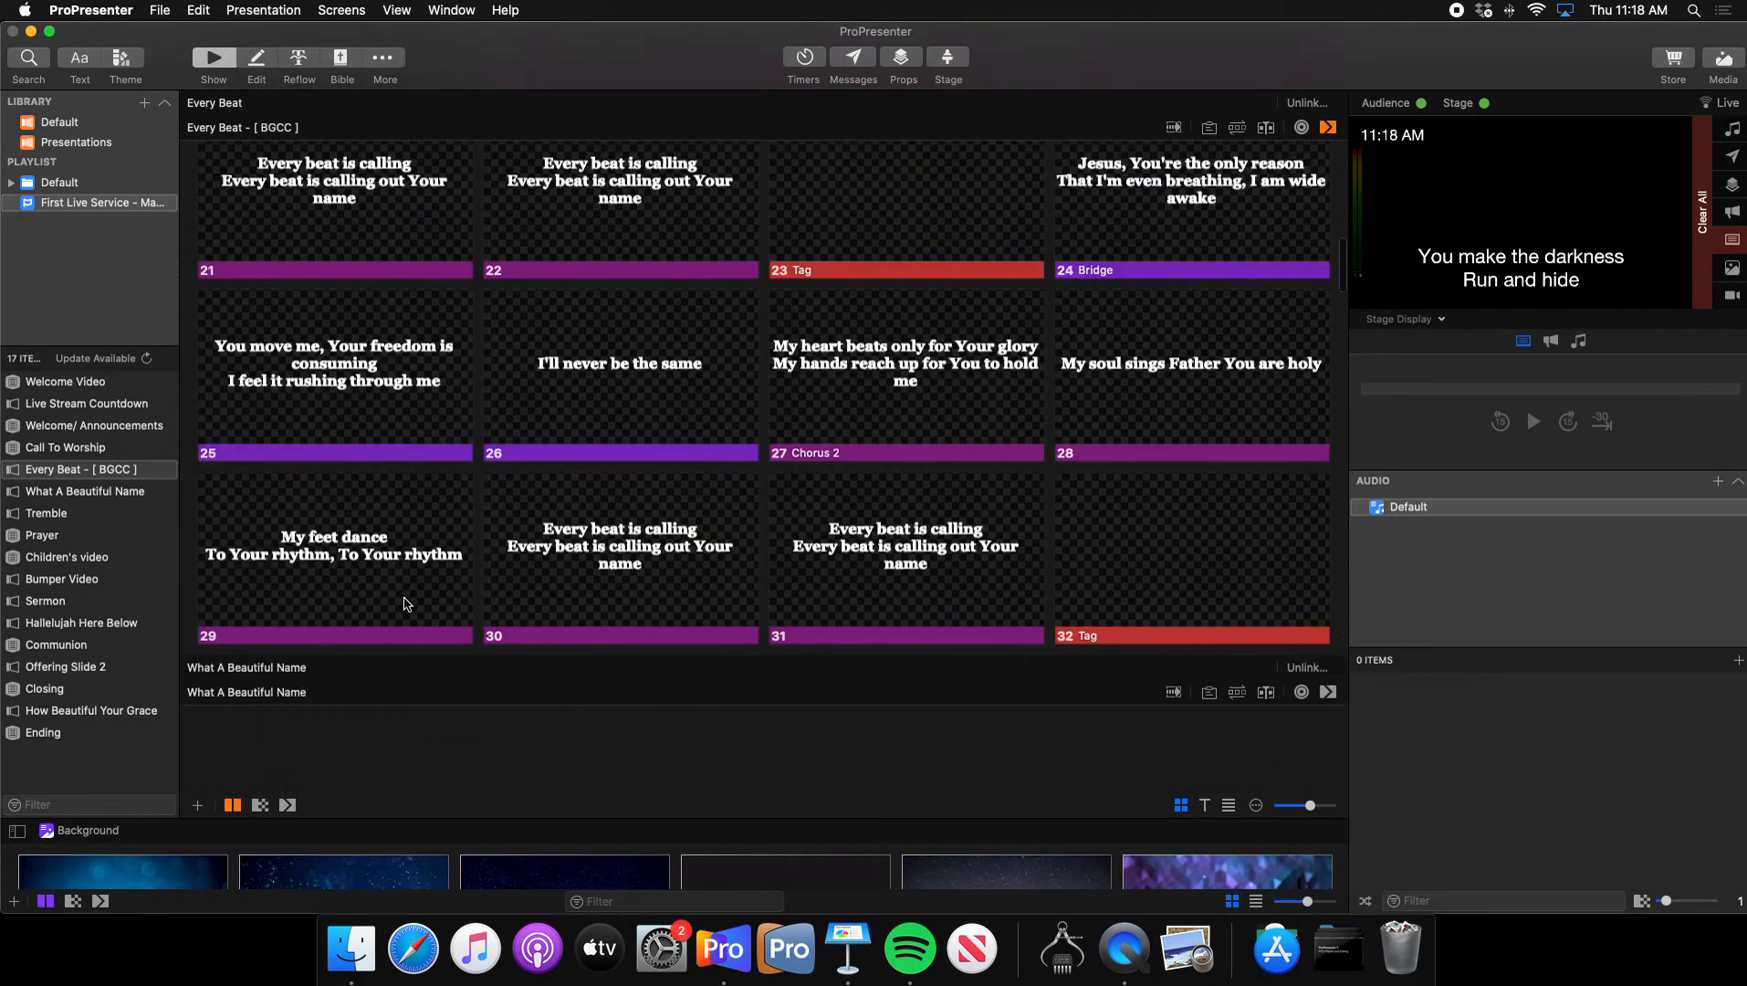
scroll(404, 603, up, 5)
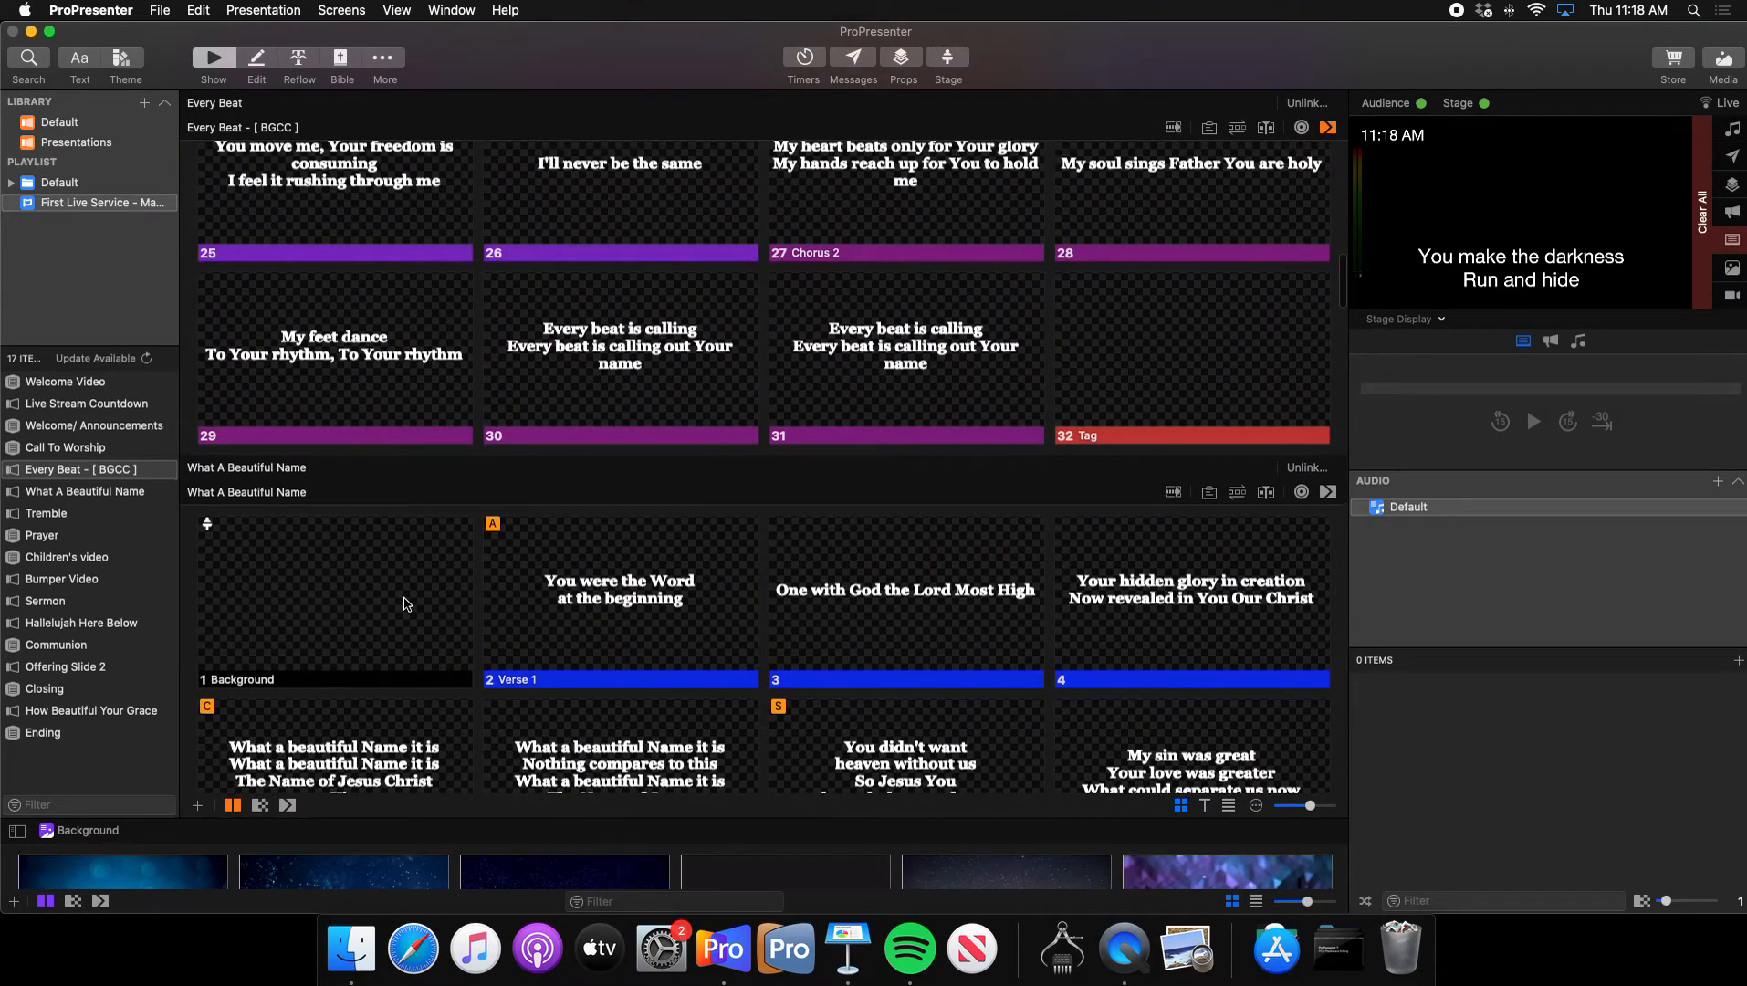
scroll(407, 604, down, 3)
scroll(404, 603, down, 20)
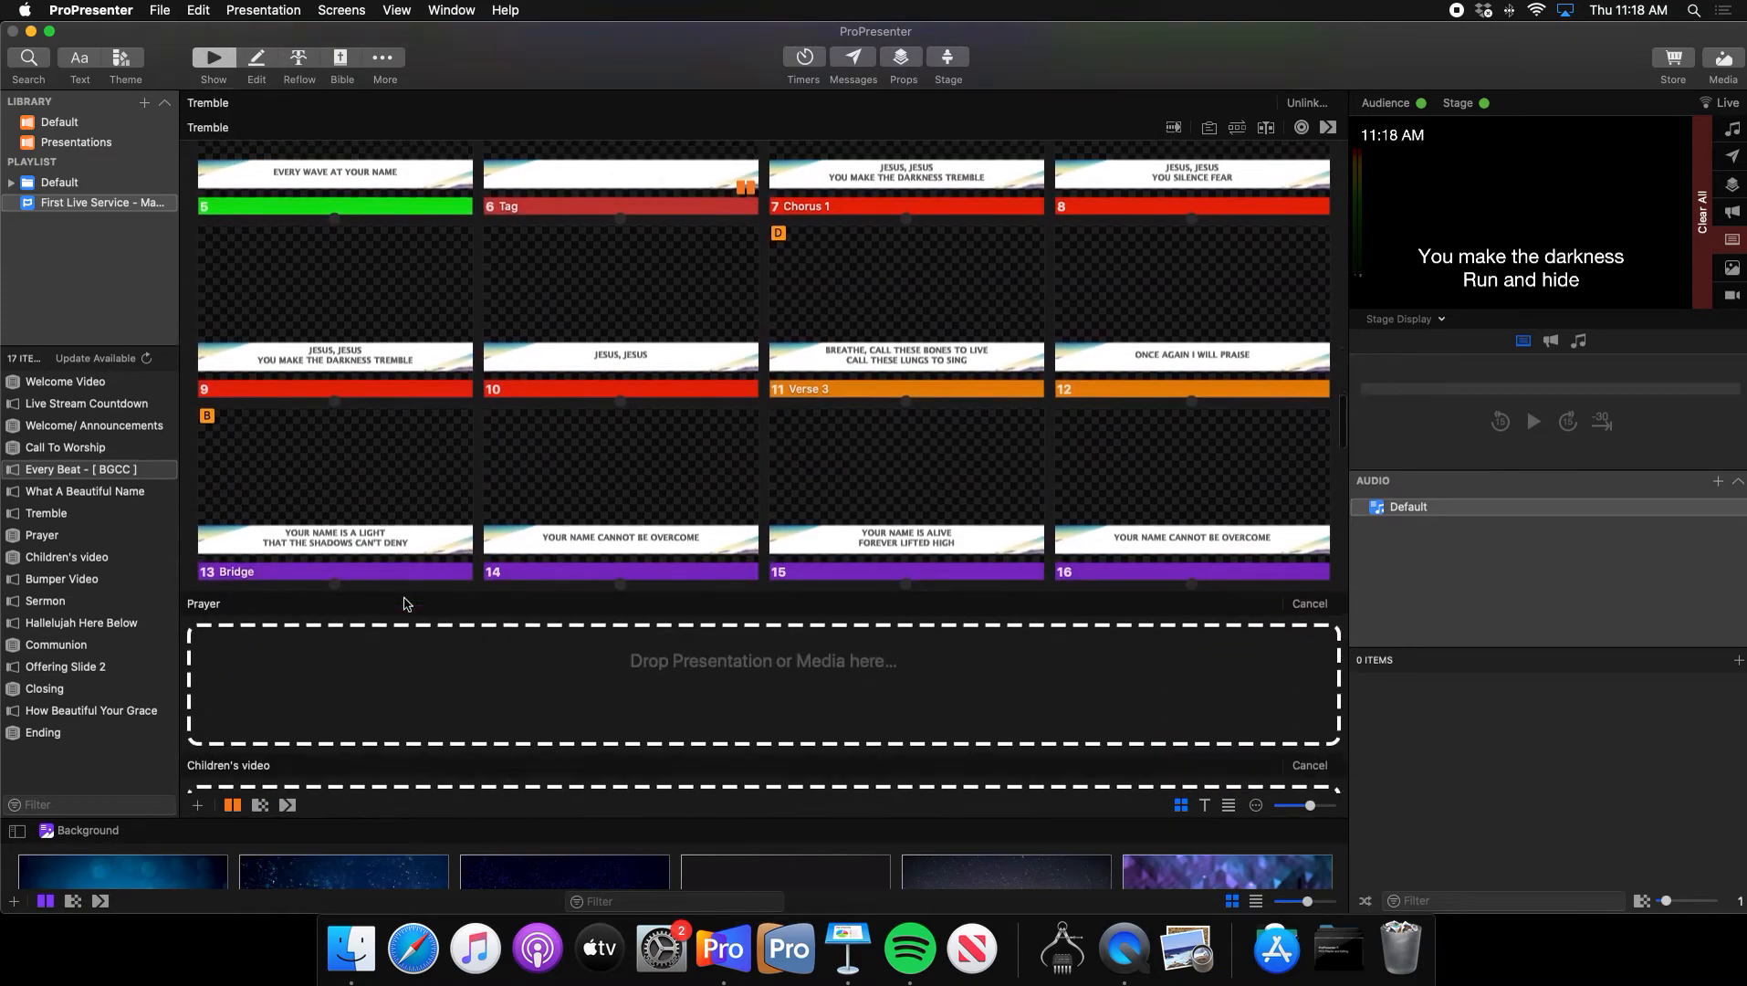
scroll(405, 602, down, 5)
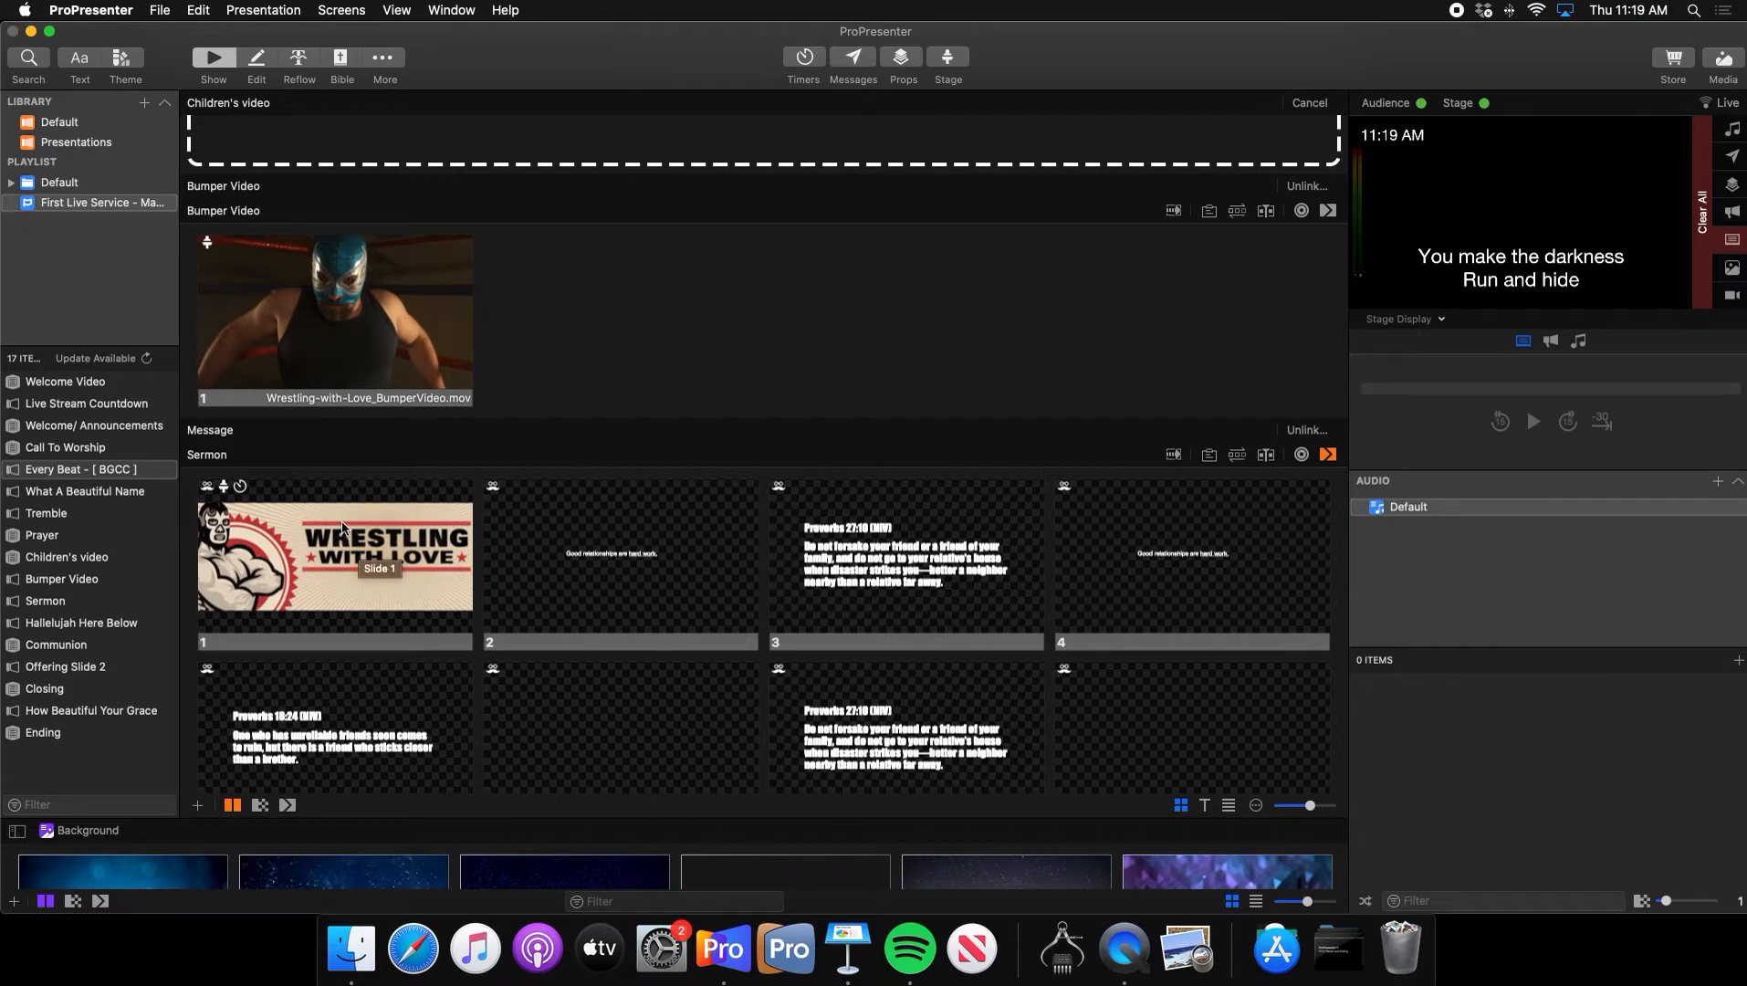
right_click(373, 526)
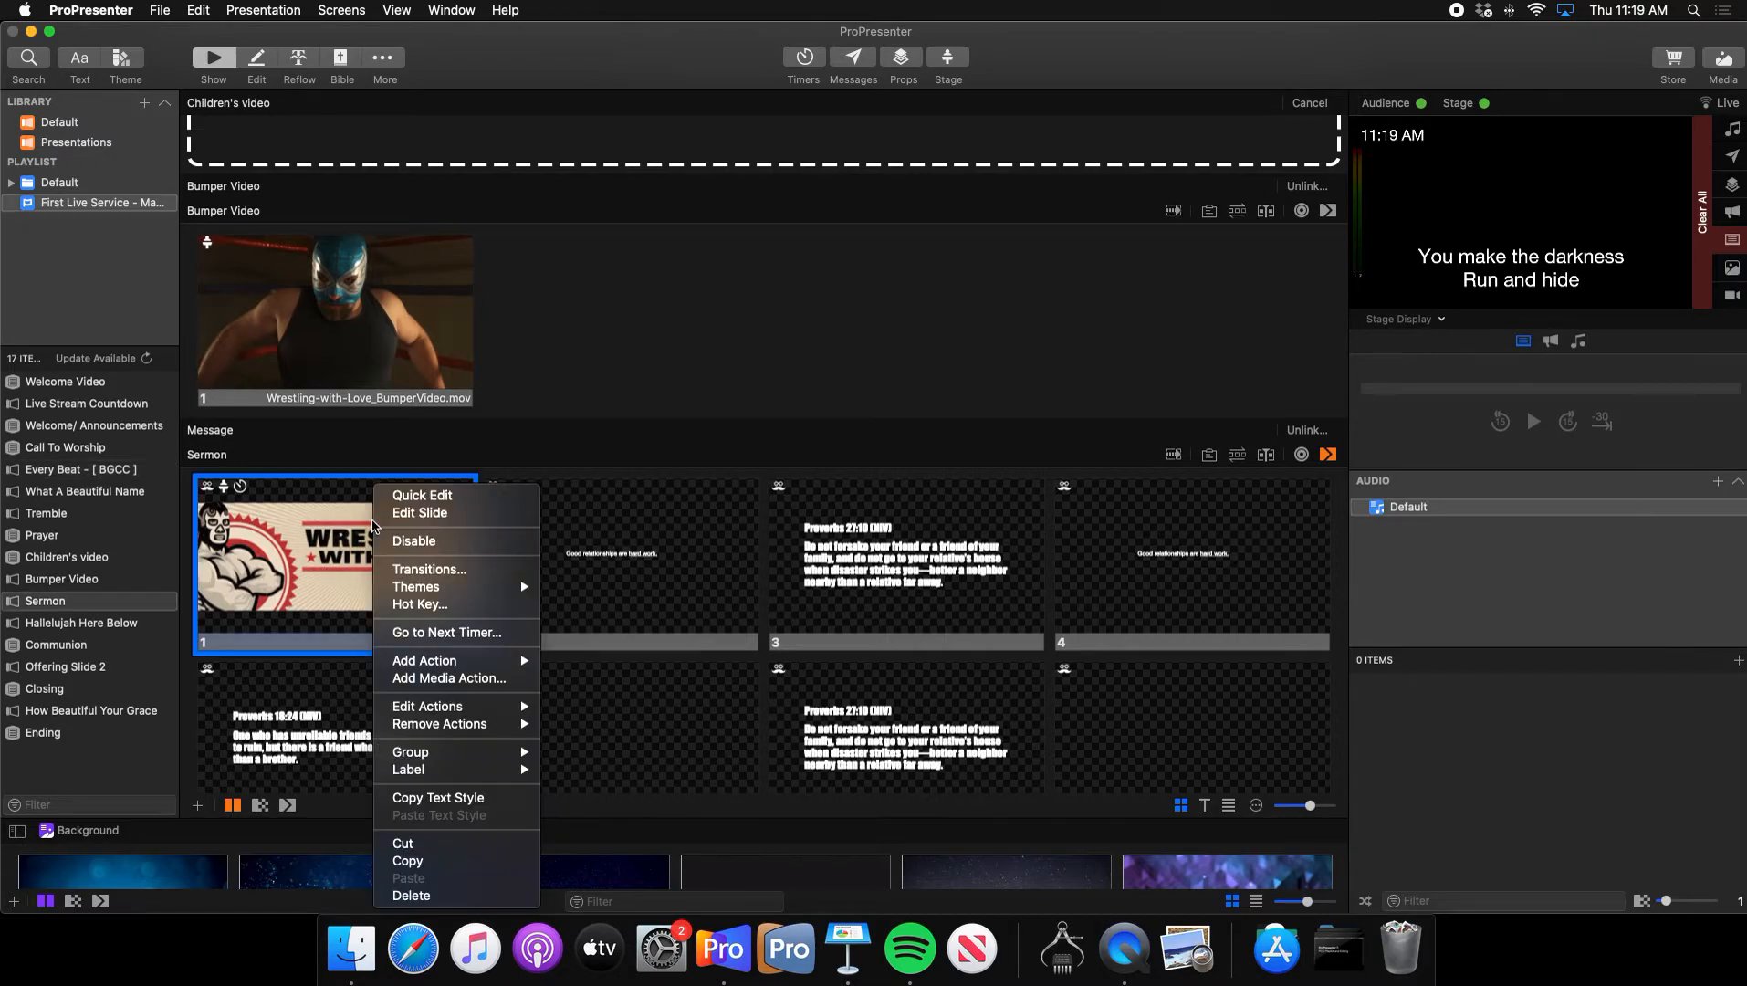
mouse_move(475, 707)
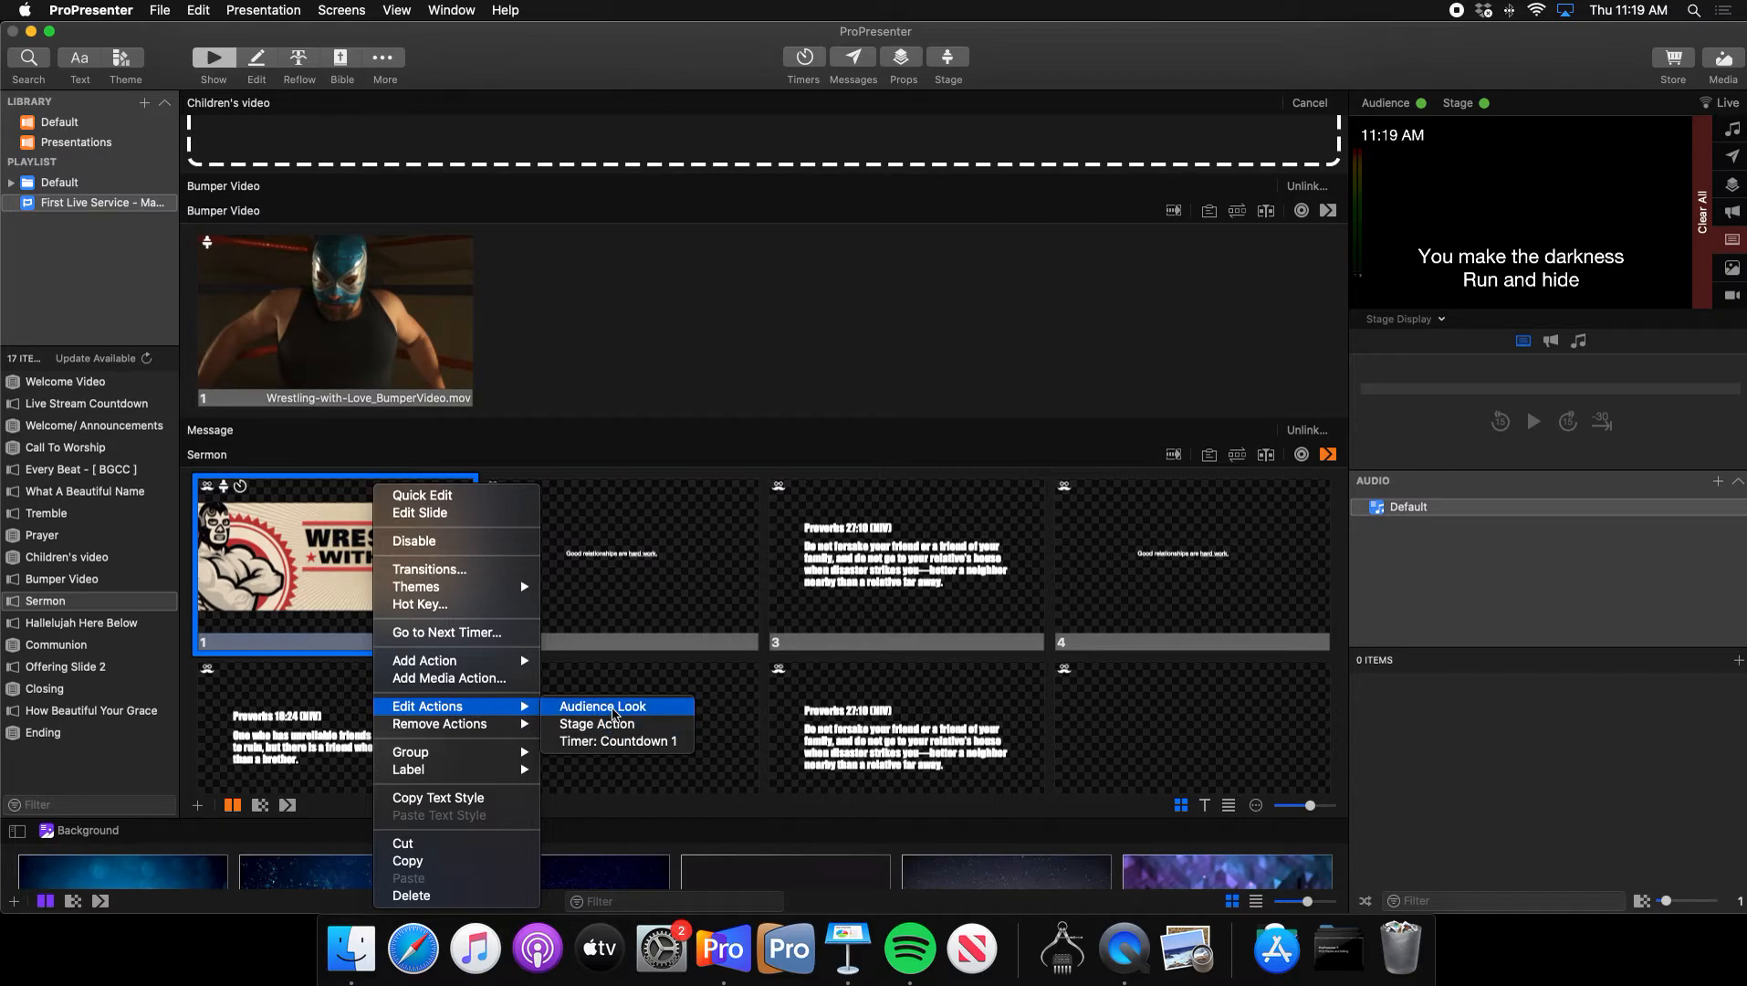
click(613, 711)
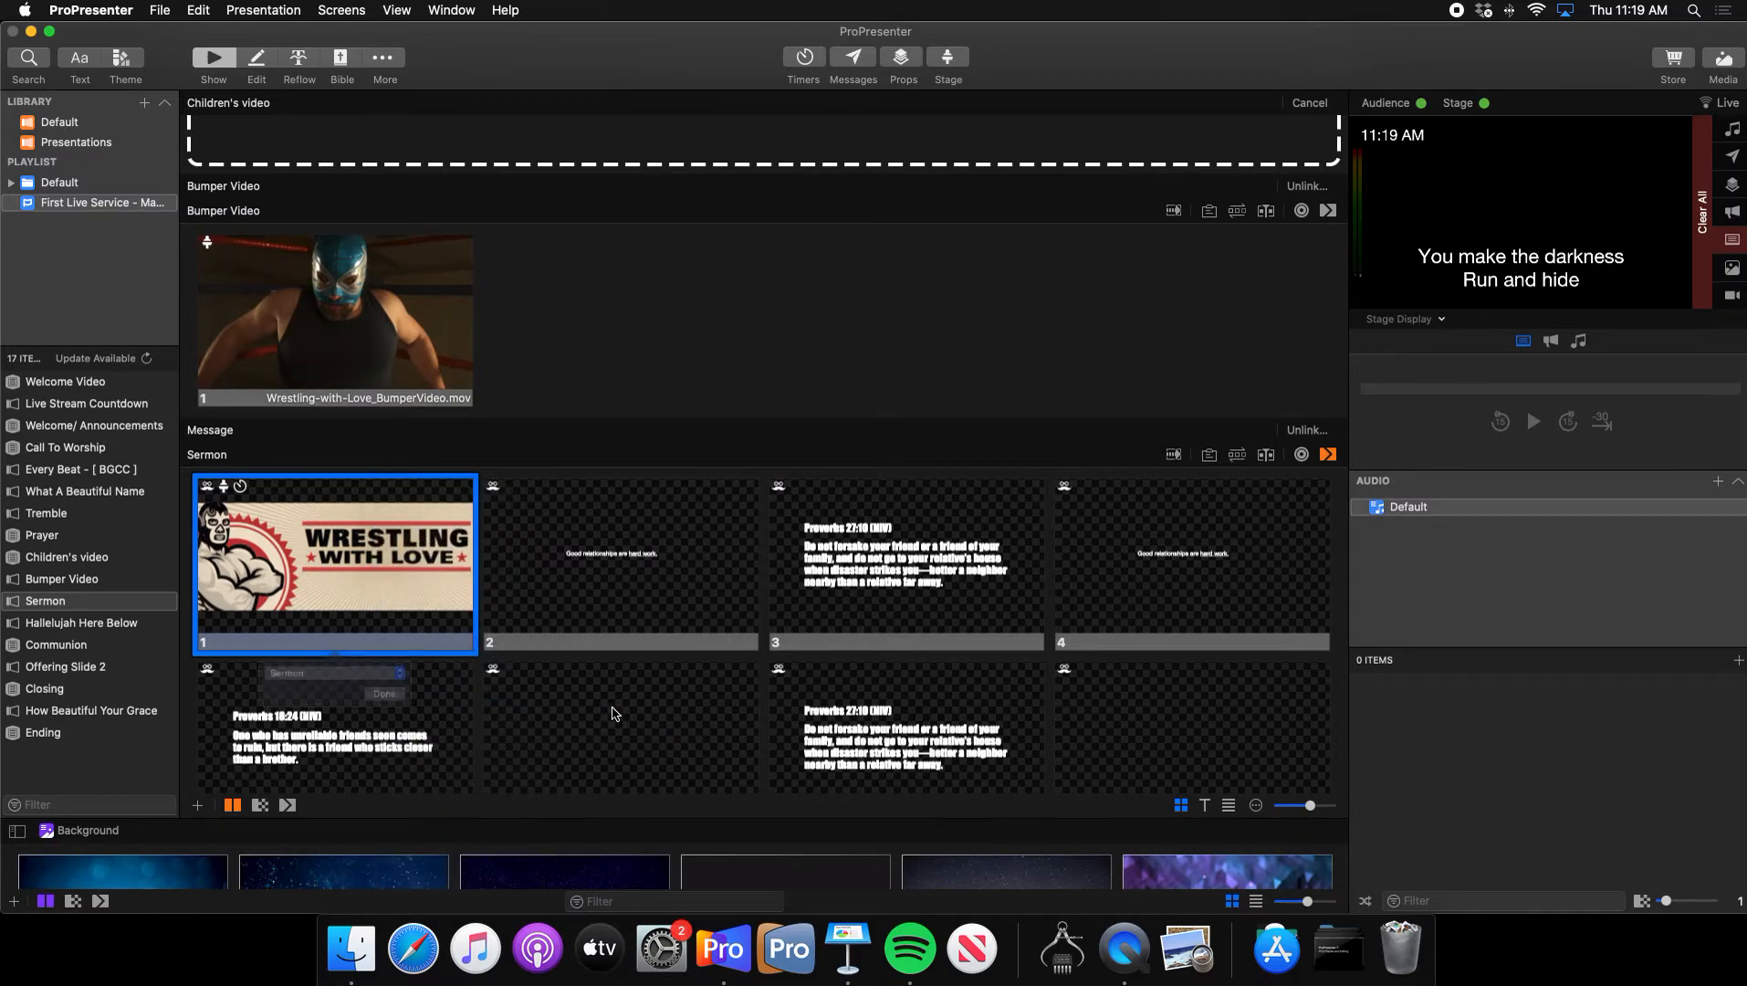
click(396, 705)
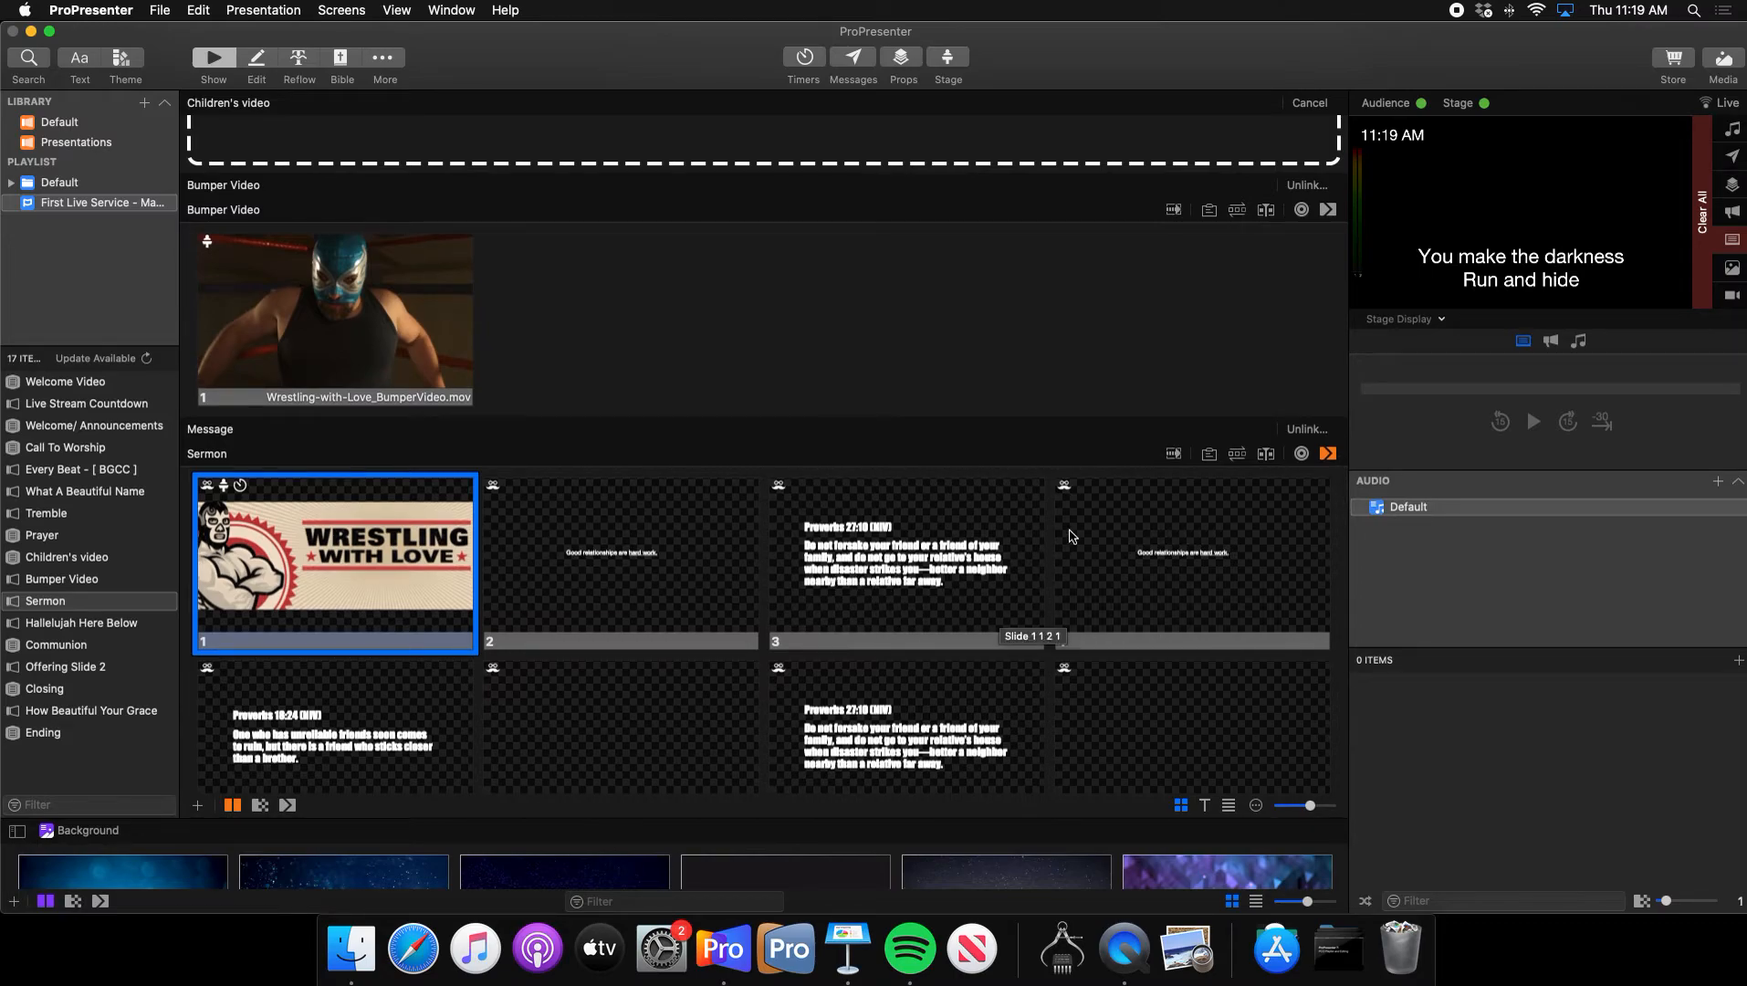
- Set the output preview to MultiView and trigger slides 1 and 2 of the Sermon presentation
click(1440, 321)
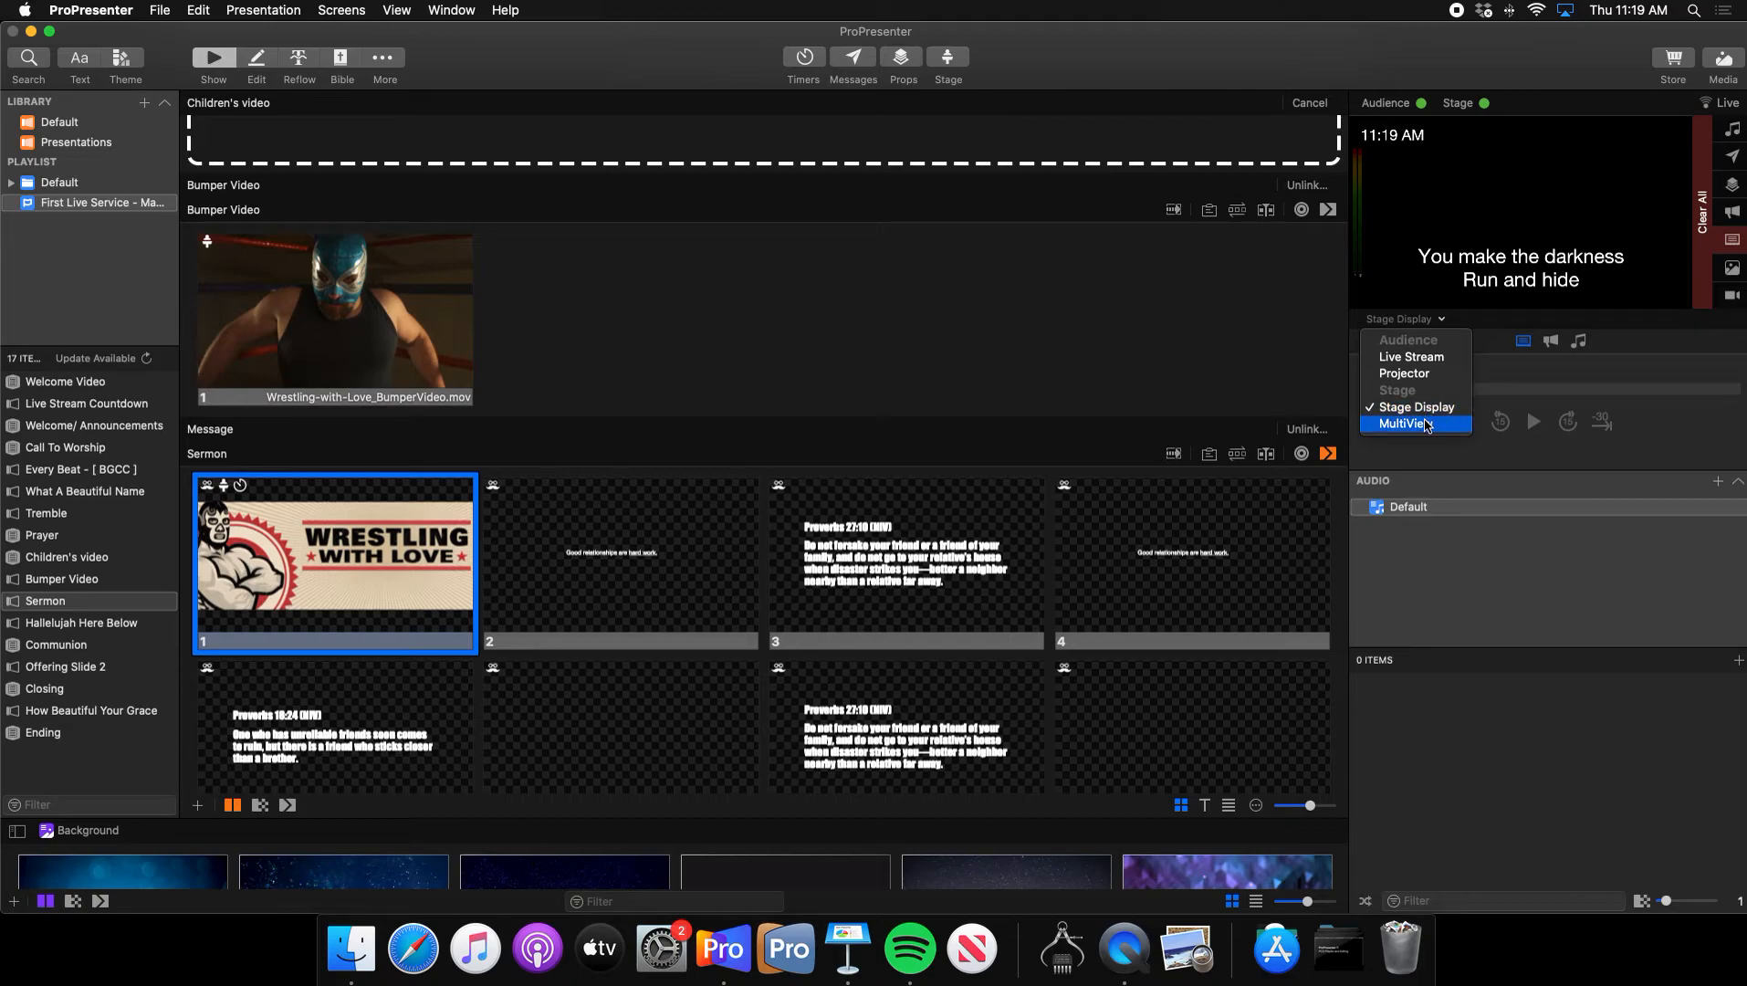
click(1403, 426)
click(303, 560)
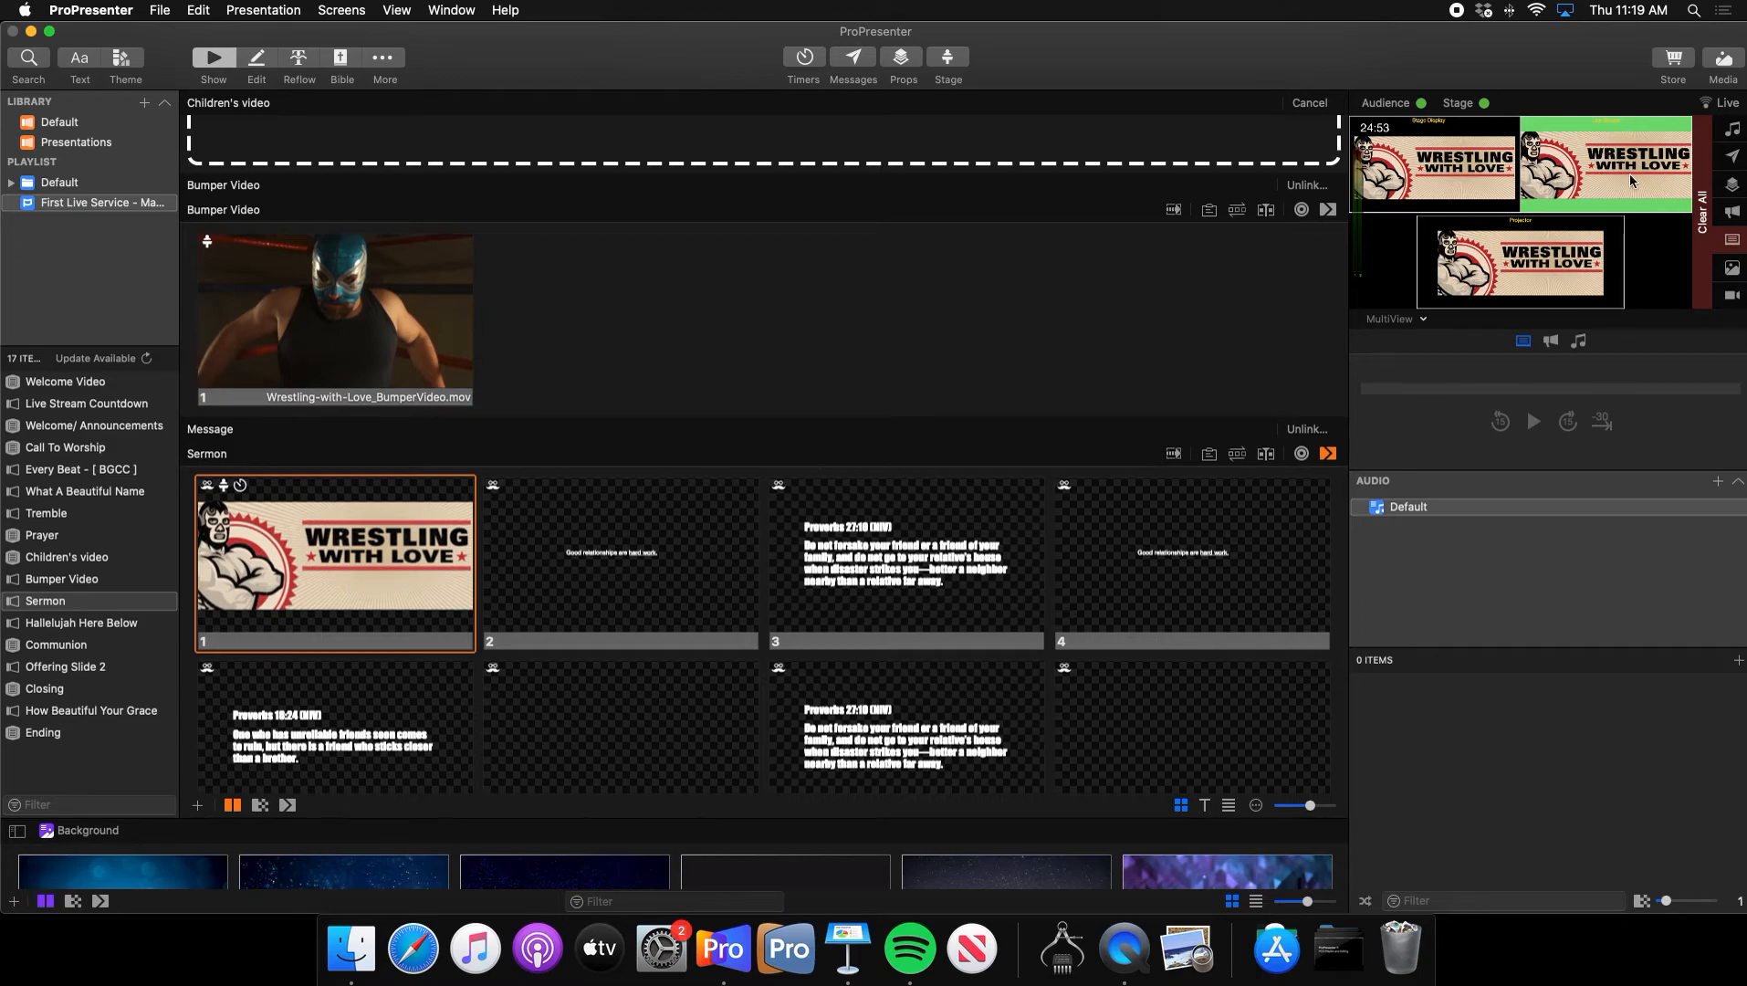
click(594, 558)
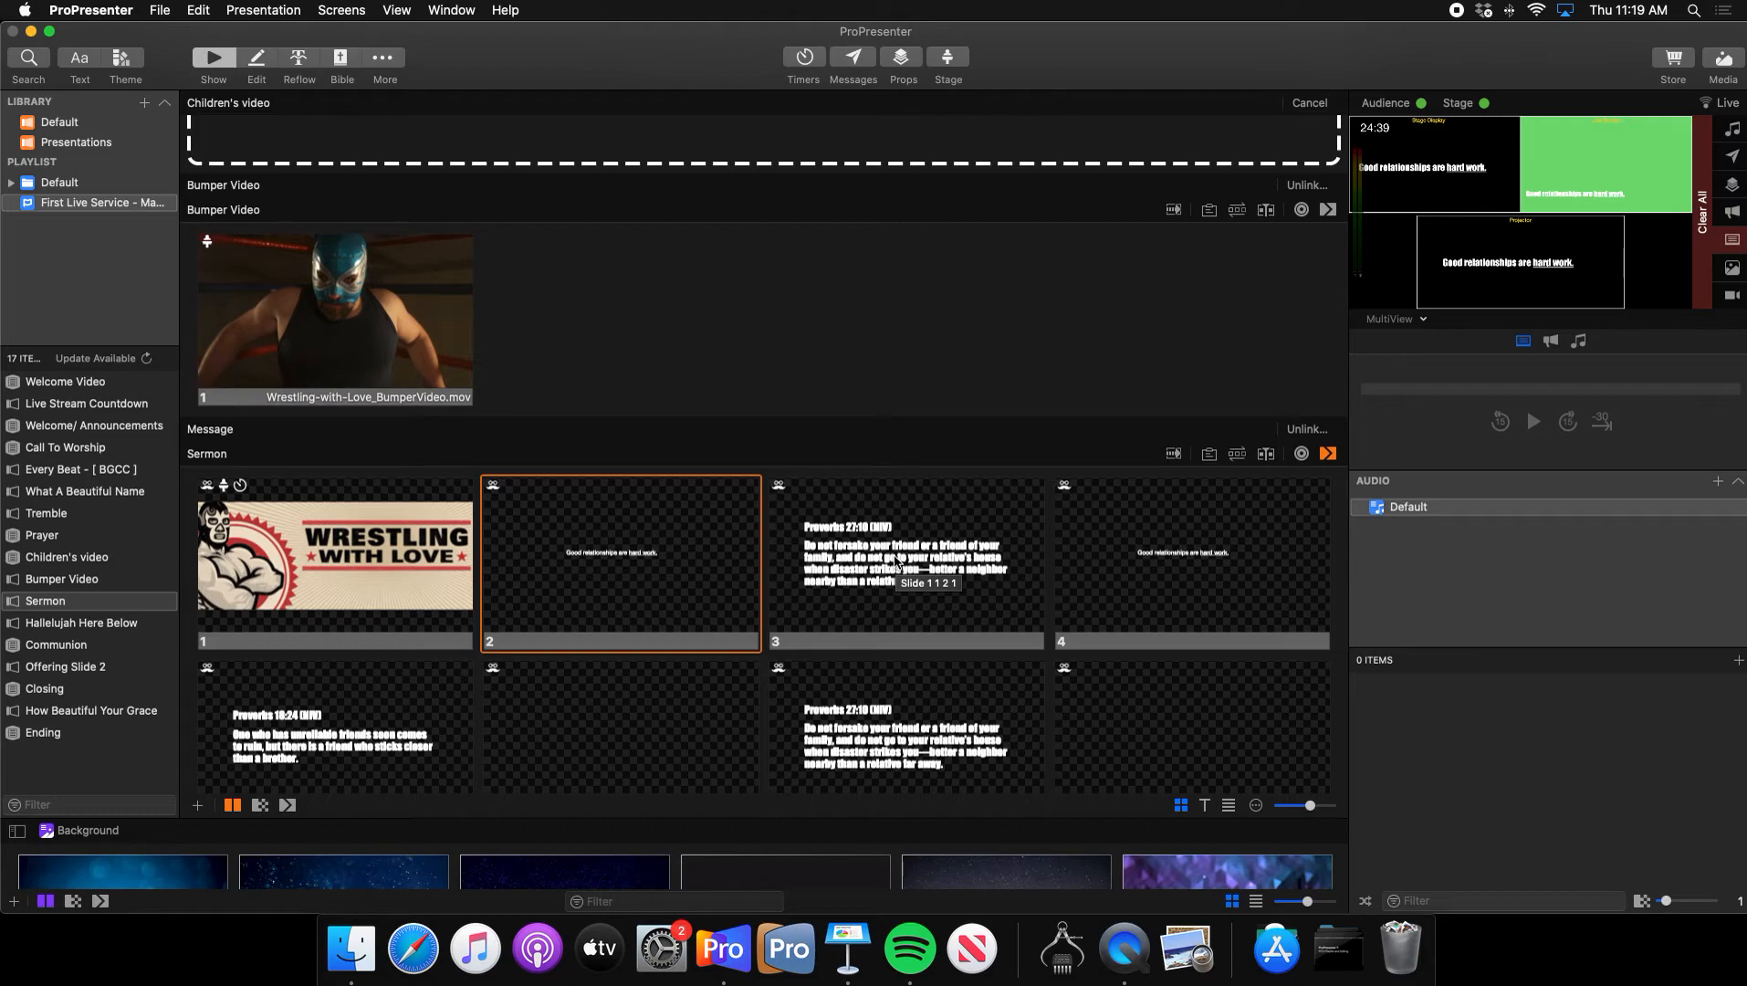
- Check the Audience Look action on Sermon slide 3, the Proverbs 27:10 verse, and close it with the Scripture look kept
right_click(807, 518)
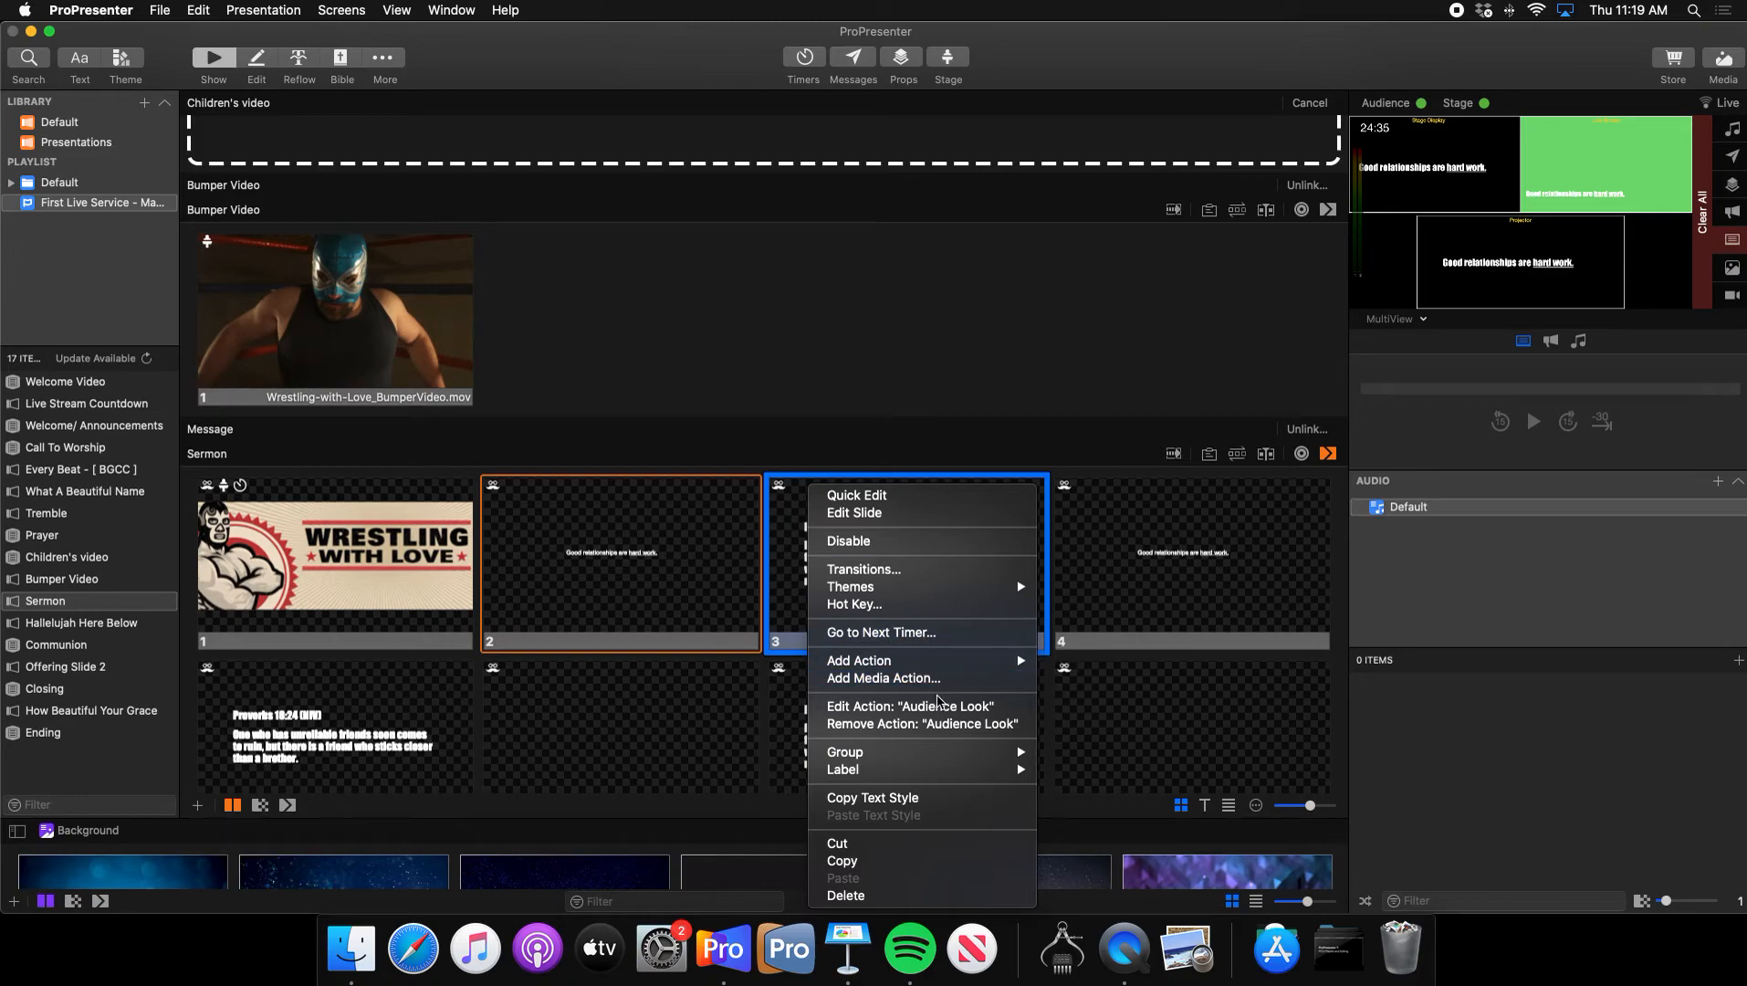
mouse_move(949, 662)
mouse_move(1114, 672)
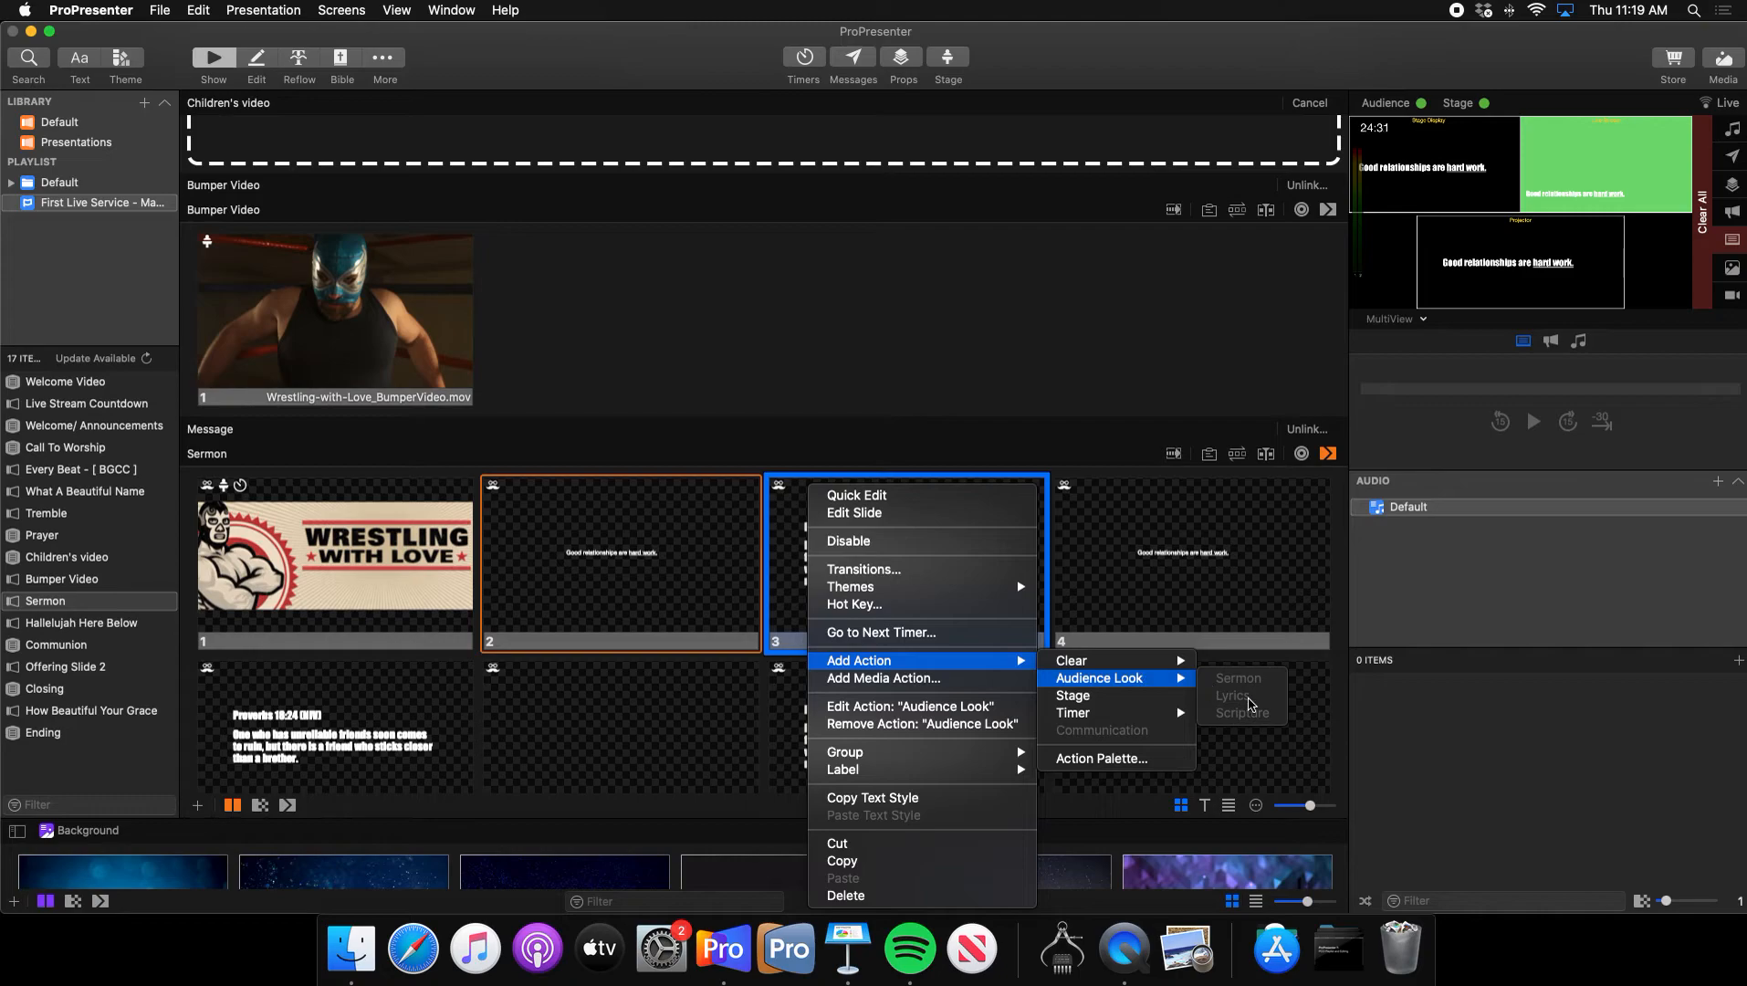
click(960, 707)
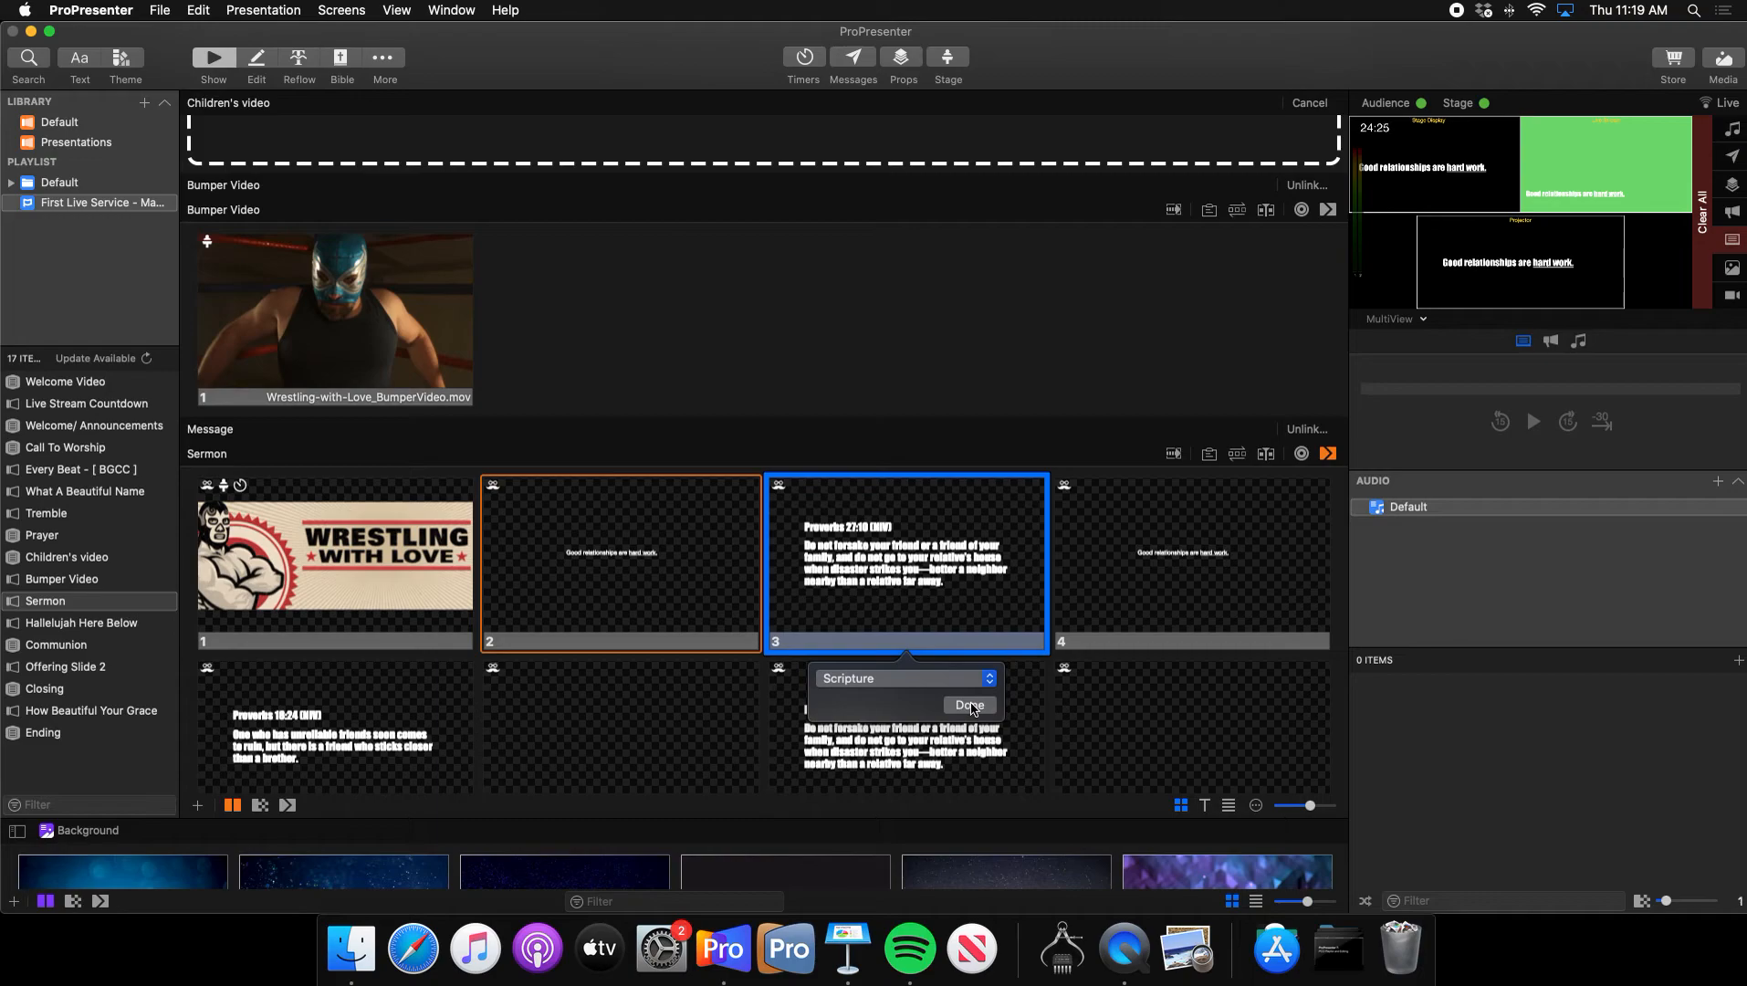
click(973, 708)
- Trigger the Background slide of Every Beat, followed by lyric slides 2 to 6 in order
scroll(989, 610, down, 3)
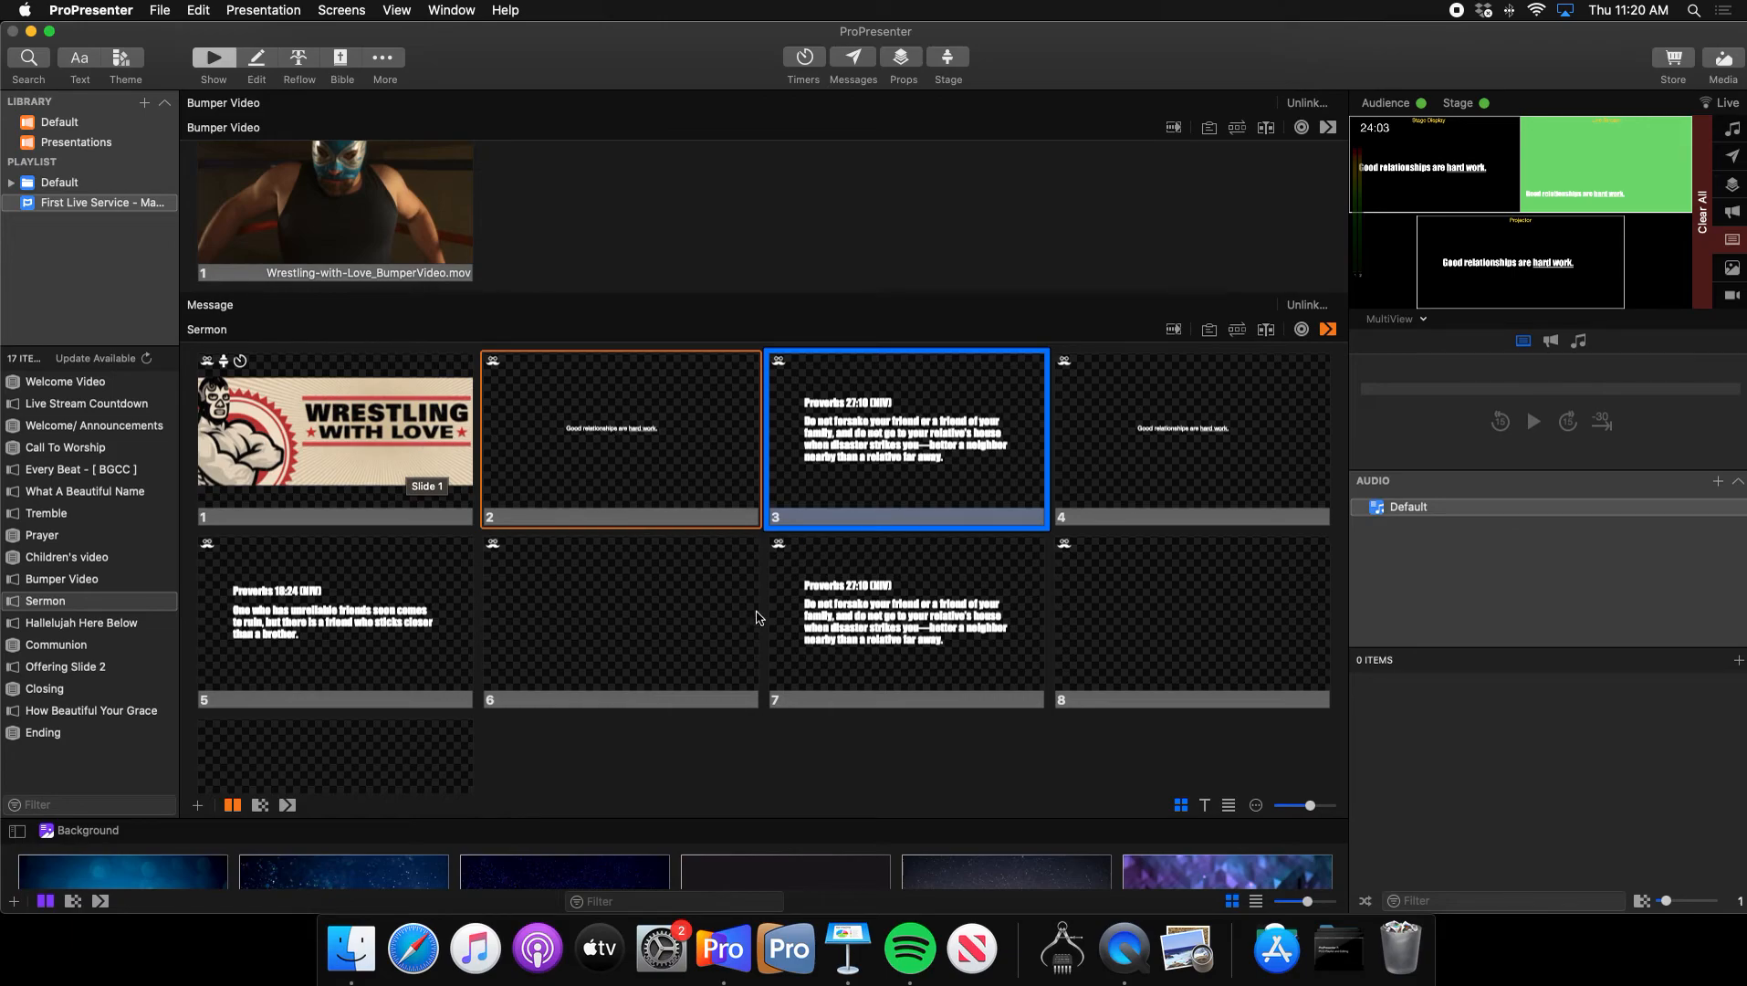
scroll(757, 618, up, 2)
scroll(756, 617, up, 15)
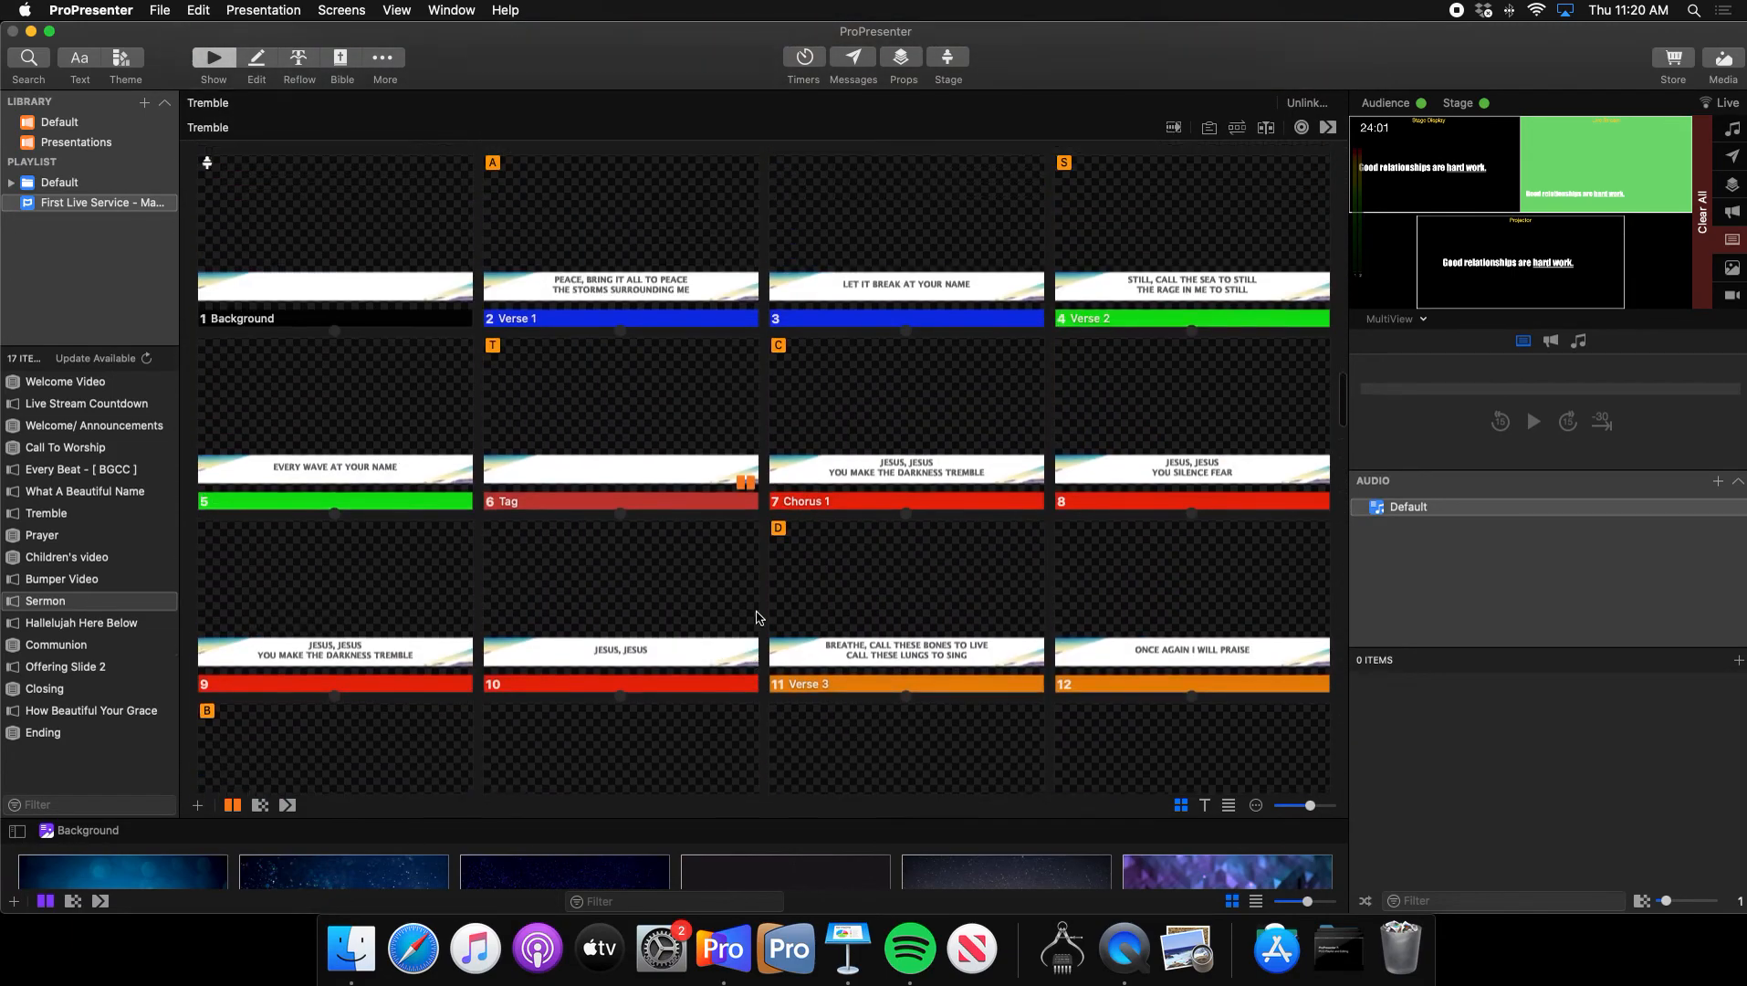
scroll(756, 616, up, 15)
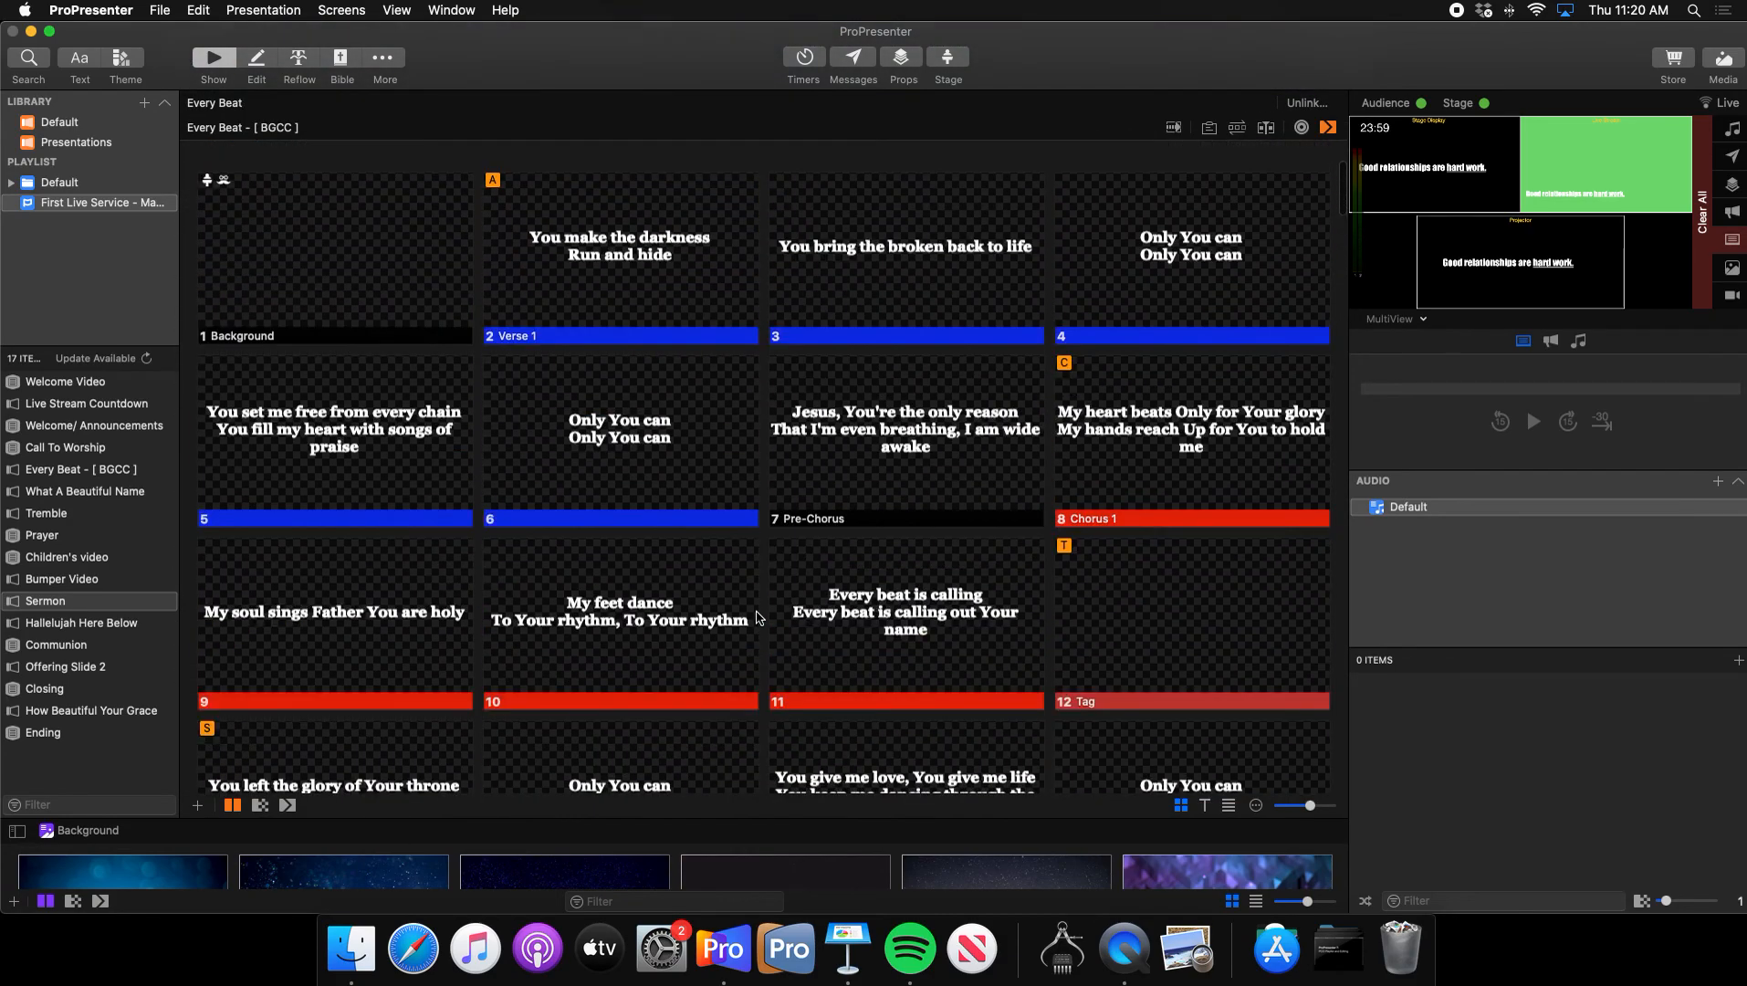
scroll(756, 617, down, 3)
click(365, 500)
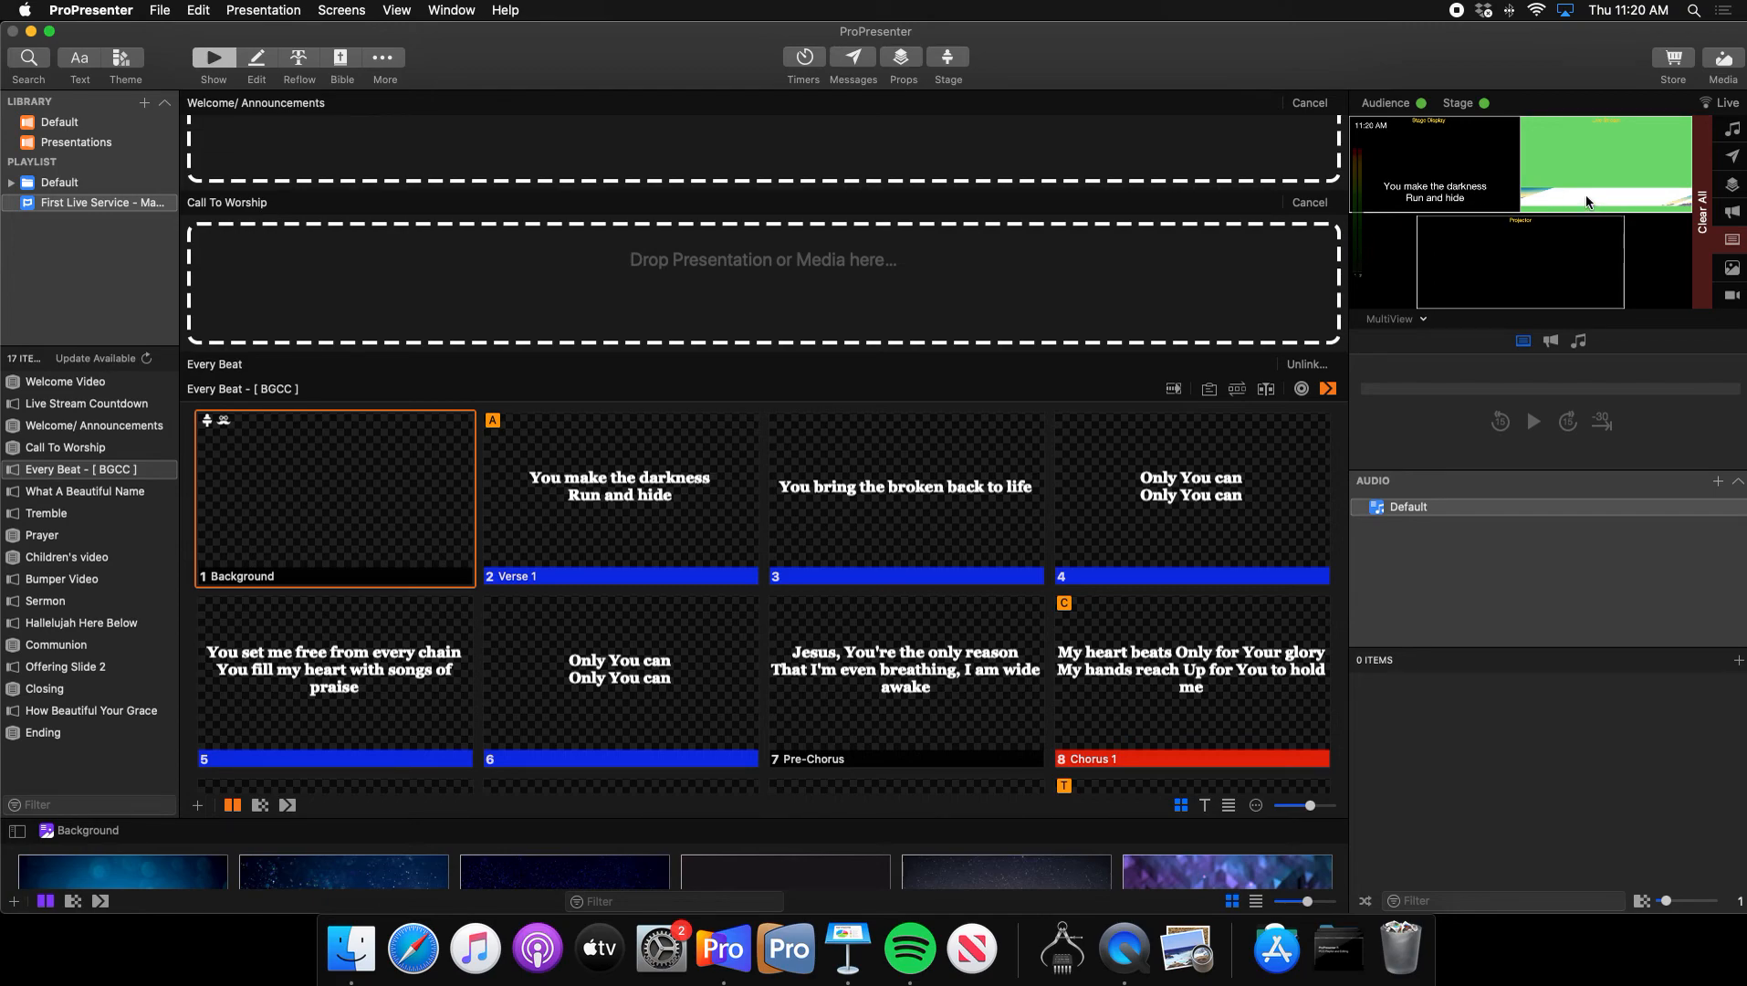
click(546, 481)
click(861, 497)
click(1150, 502)
click(420, 671)
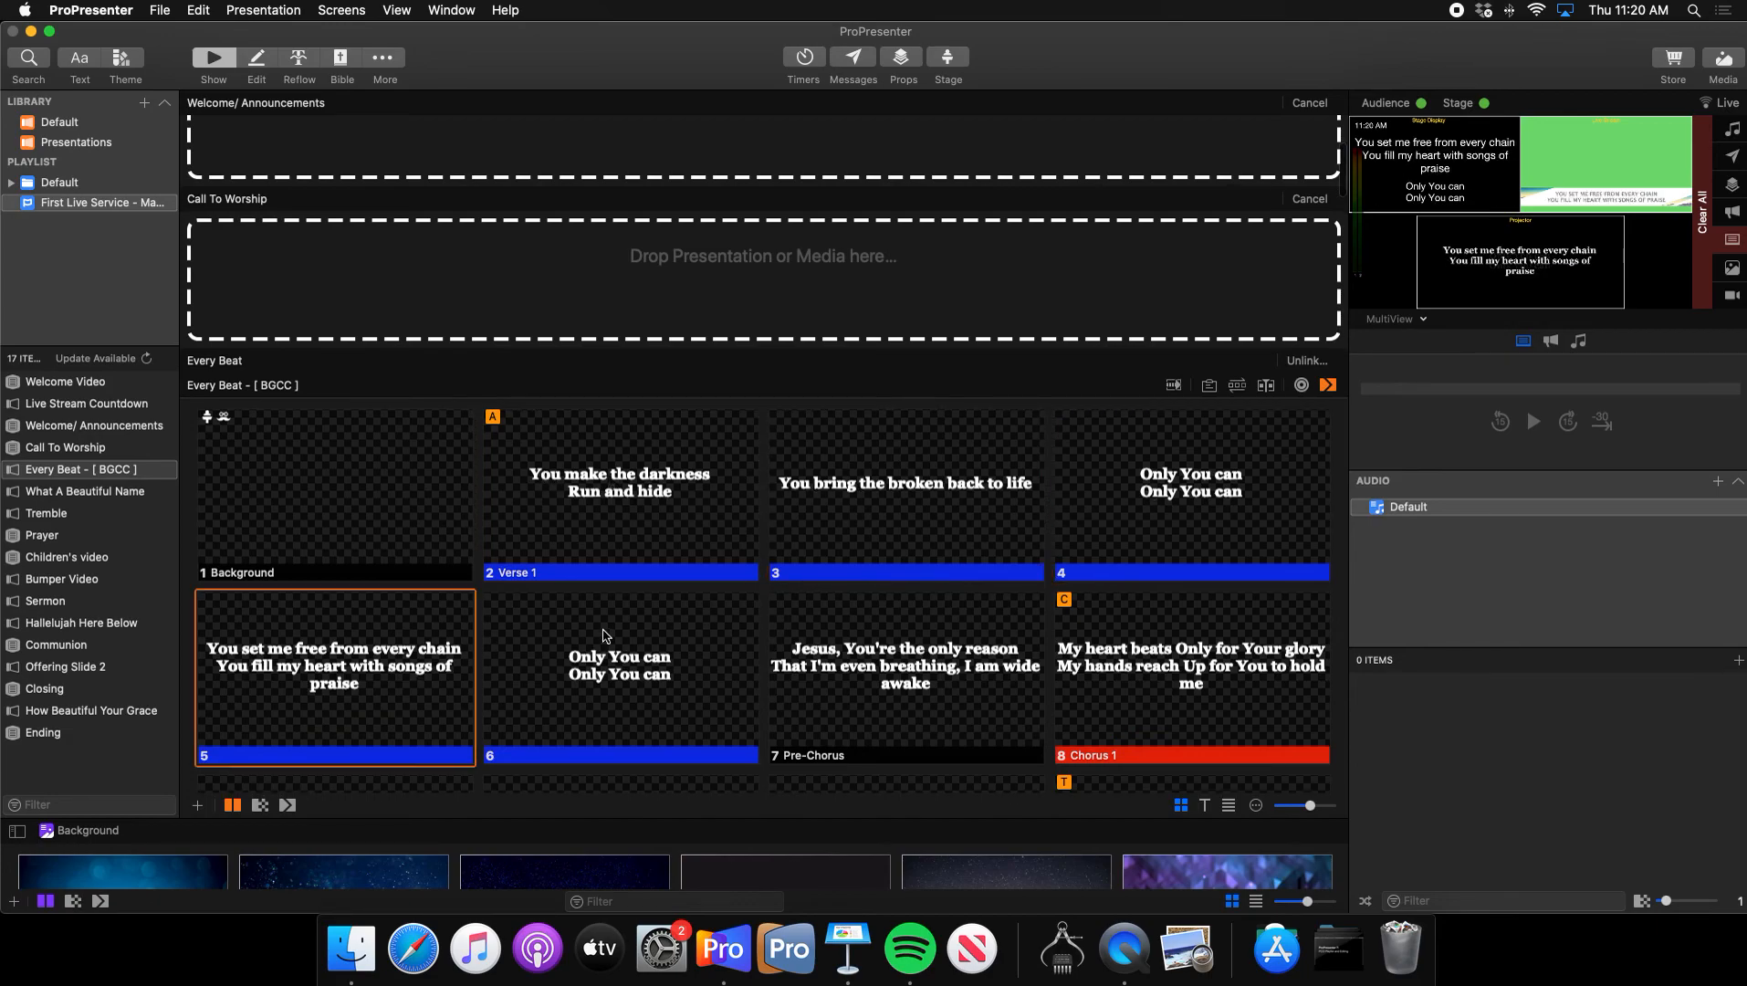
scroll(611, 636, down, 1)
click(611, 636)
- Go back to the Sermon slides in the First Live Service playlist
scroll(611, 636, down, 15)
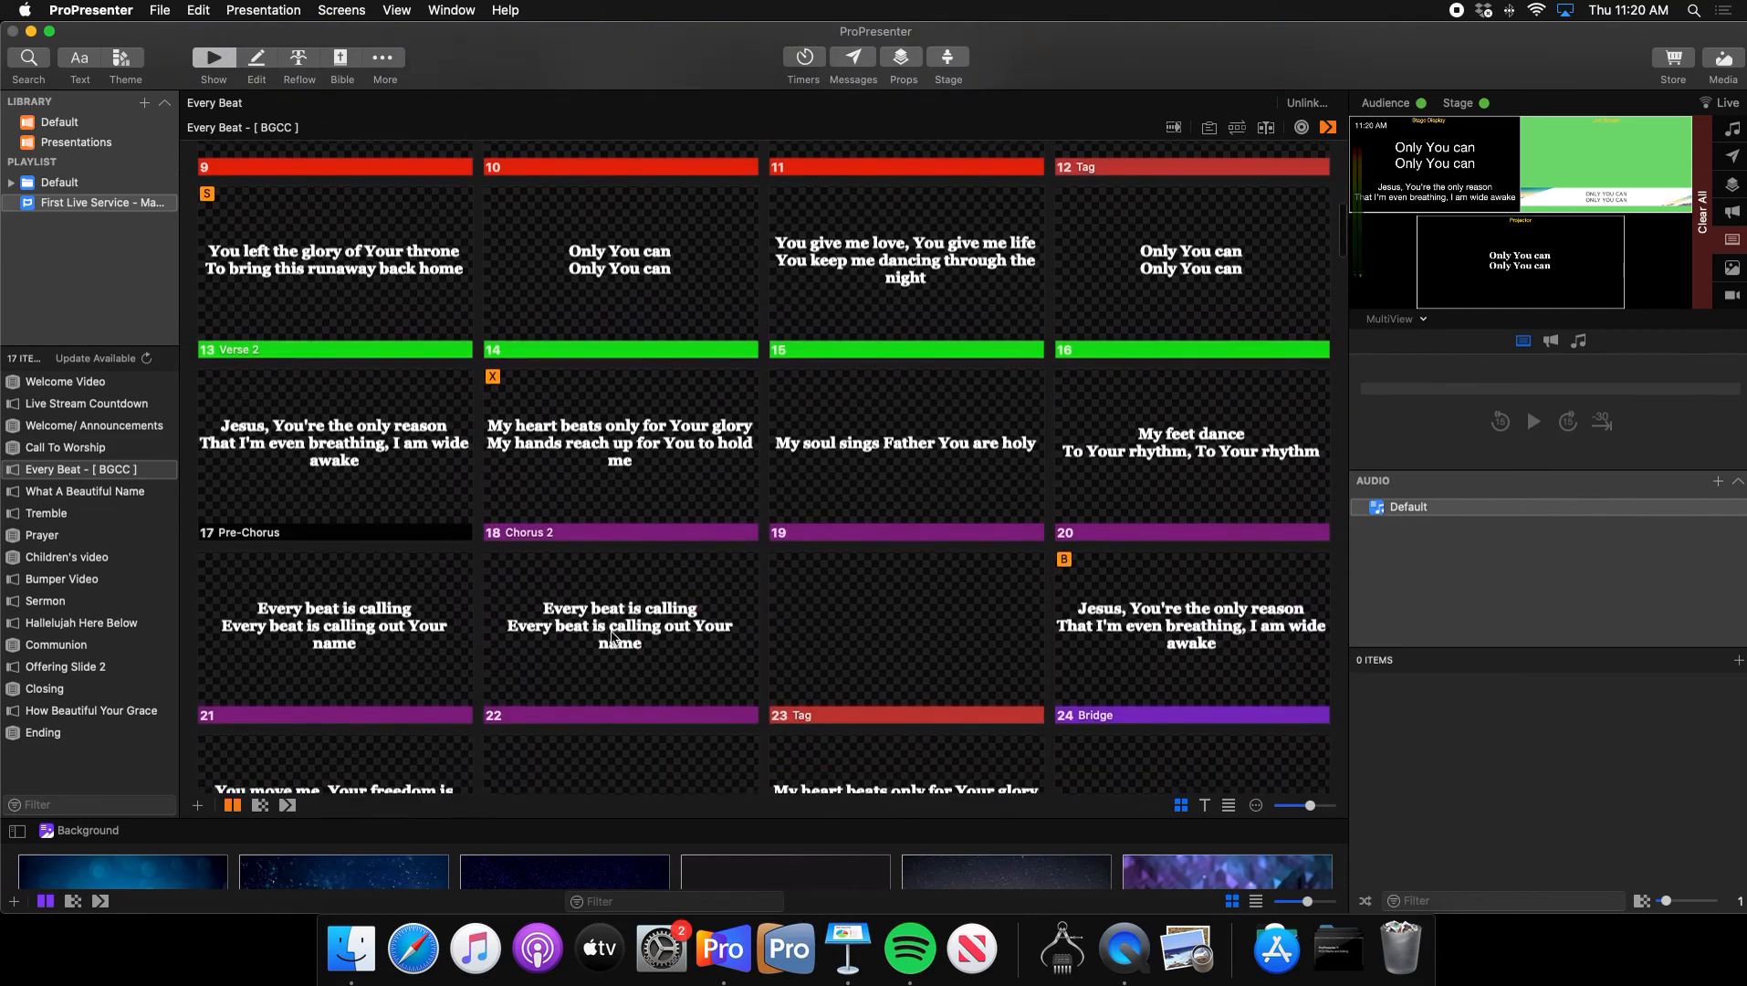
scroll(611, 636, down, 20)
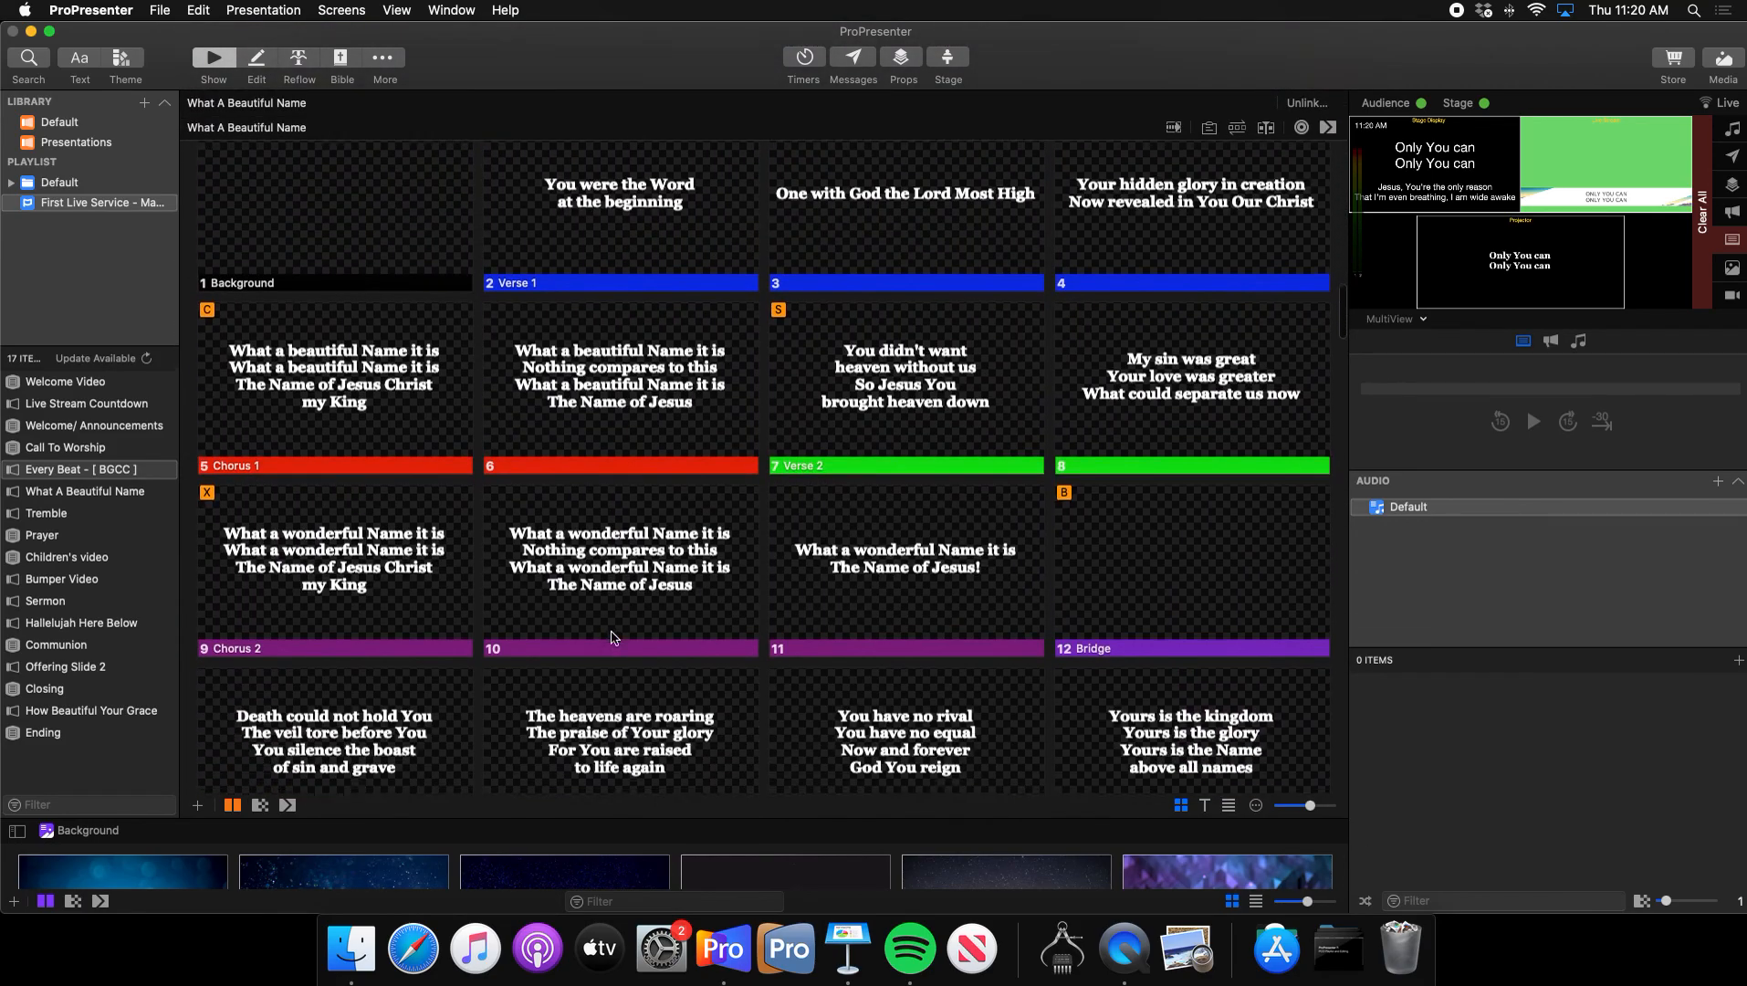
scroll(611, 636, down, 20)
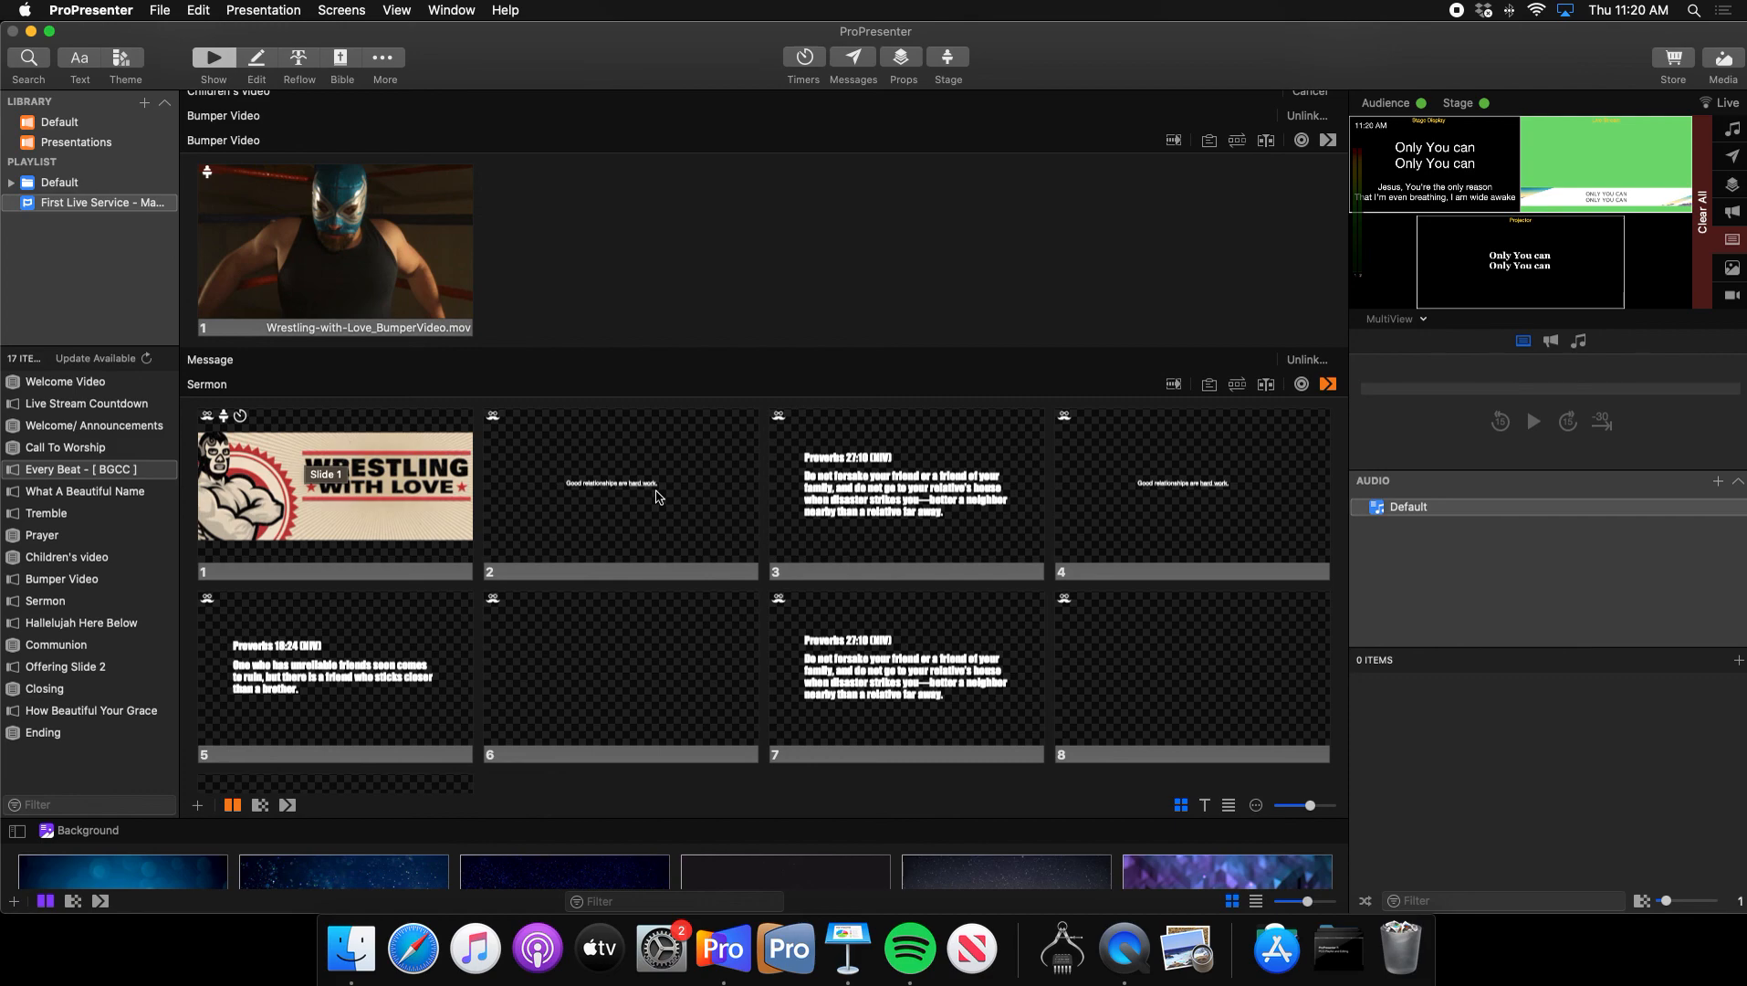
scroll(655, 495, up, 2)
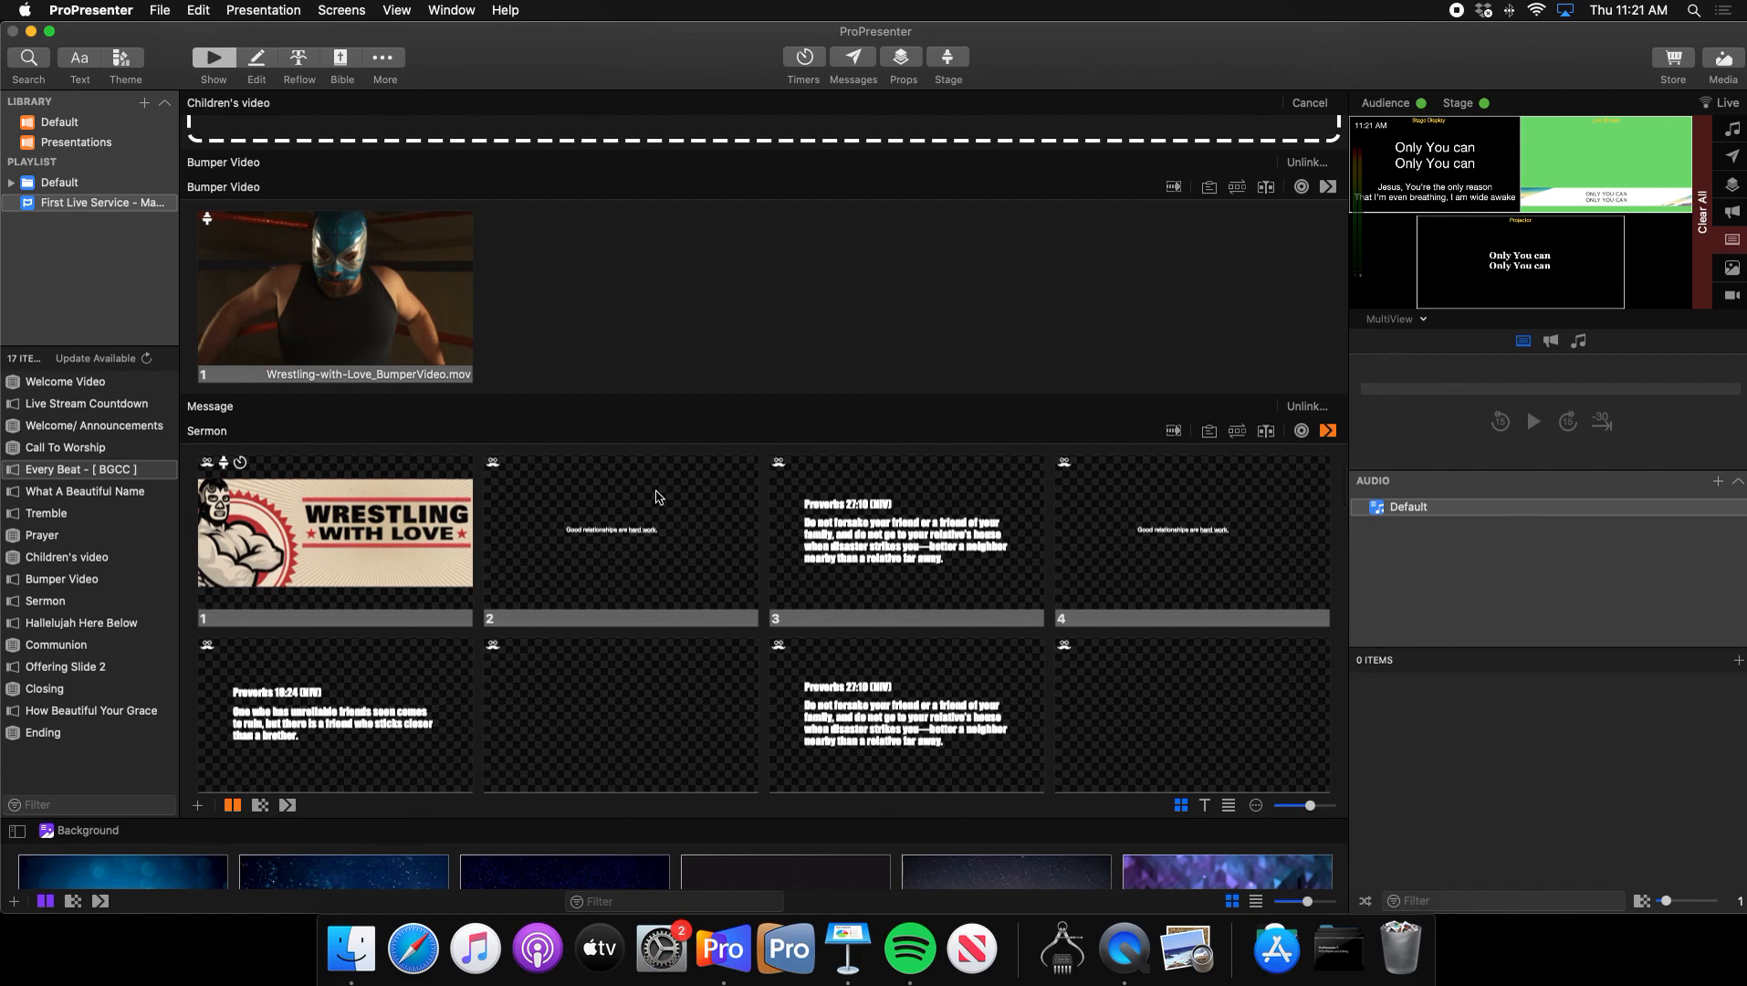